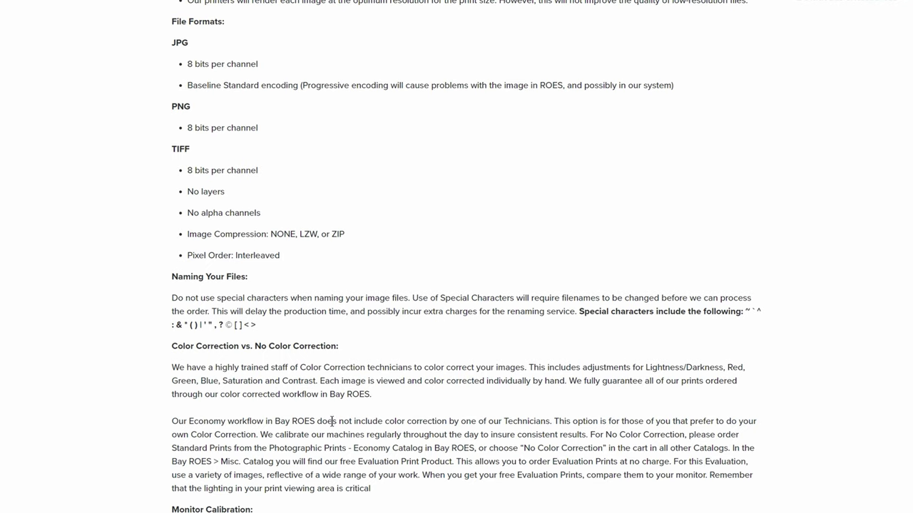
Step: Read the lab's file preparation guidelines, covering file naming, color correction, Photoshop color settings and minimum image resolution per print size
{"action": "scroll", "coordinate": [321, 408], "scroll_direction": "down", "scroll_amount": 3}
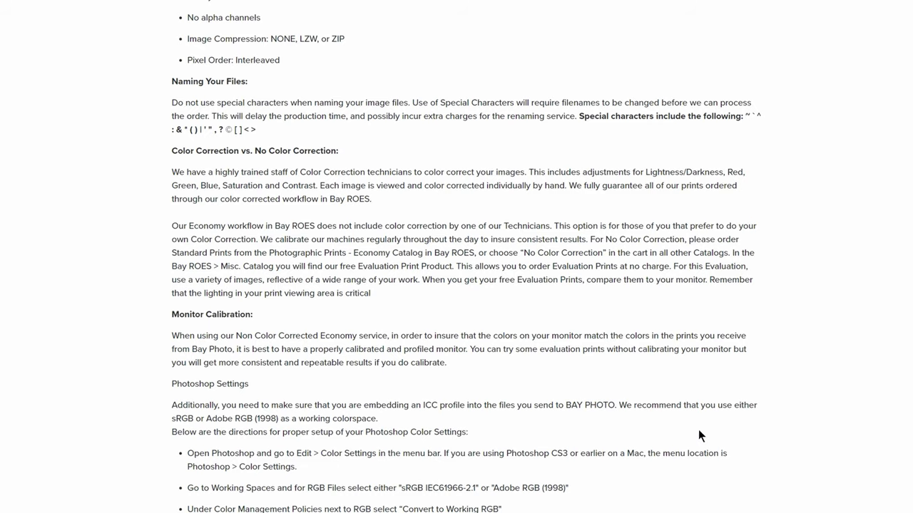
{"action": "scroll", "coordinate": [726, 420], "scroll_direction": "down", "scroll_amount": 6}
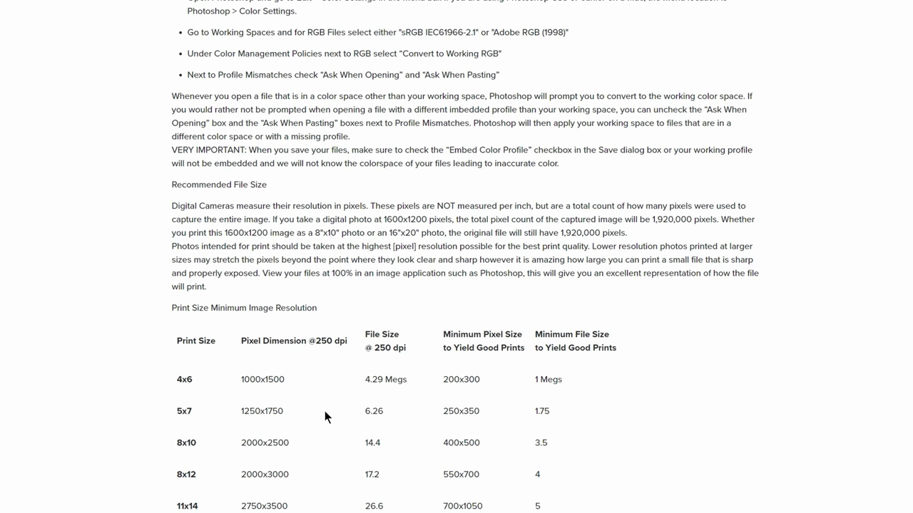
{"action": "scroll", "coordinate": [325, 410], "scroll_direction": "down", "scroll_amount": 1}
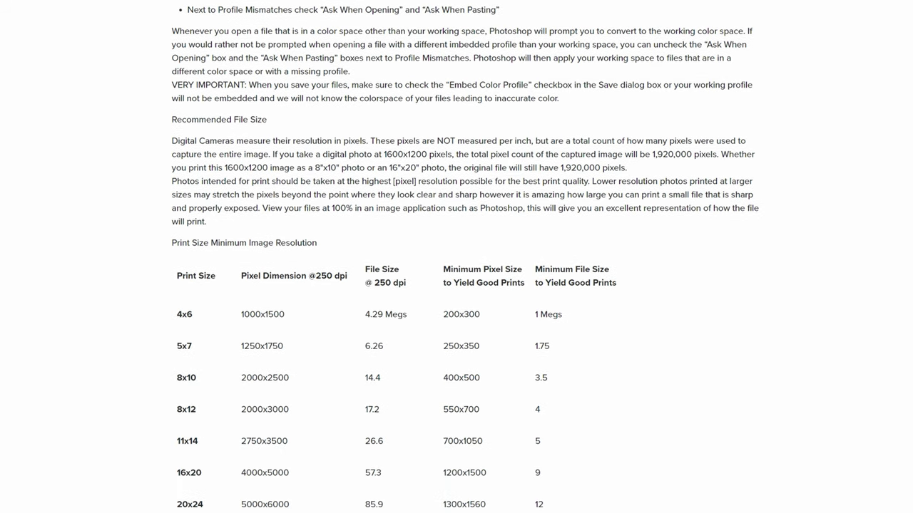
{"action": "scroll", "coordinate": [697, 282], "scroll_direction": "up", "scroll_amount": 10}
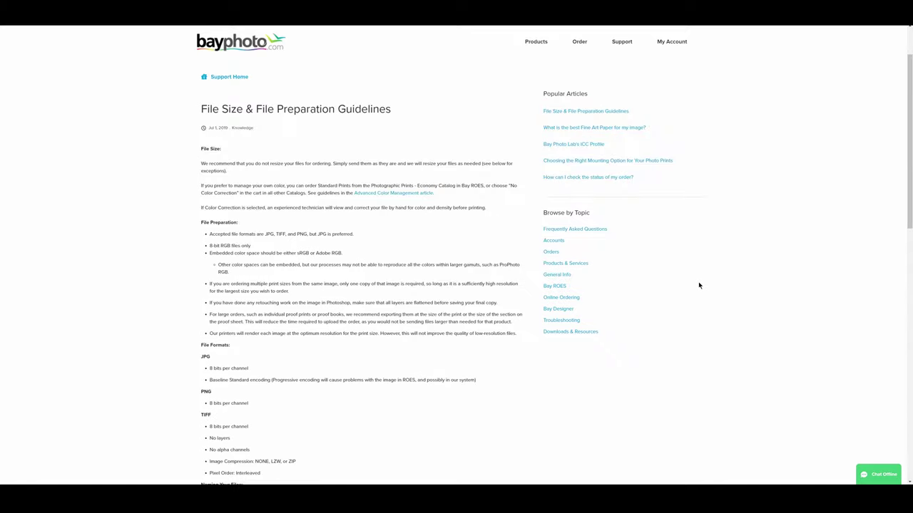
{"action": "scroll", "coordinate": [699, 285], "scroll_direction": "up", "scroll_amount": 1}
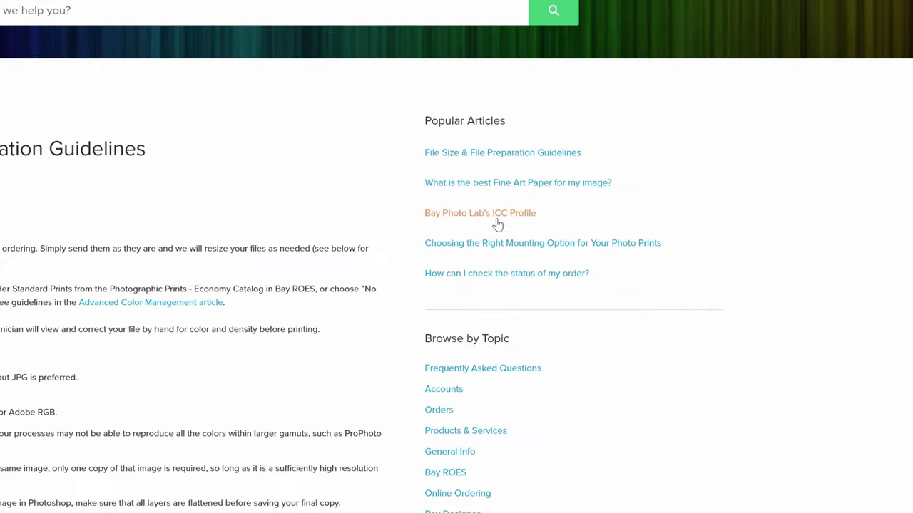
Step: Open the Bay Photo Lab's ICC Profile article and review its profile installation, Photoshop setup and Lightroom setup instructions
{"action": "left_click", "coordinate": [500, 218]}
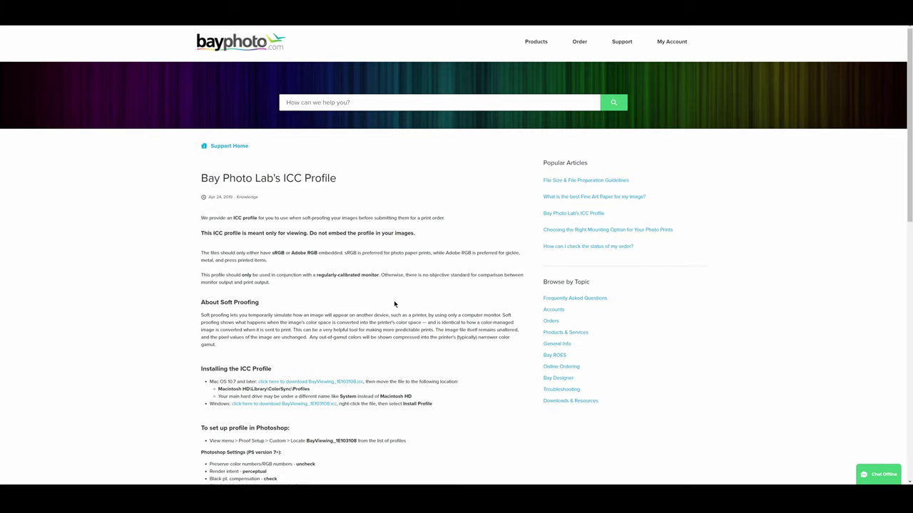
{"action": "scroll", "coordinate": [391, 304], "scroll_direction": "down", "scroll_amount": 3}
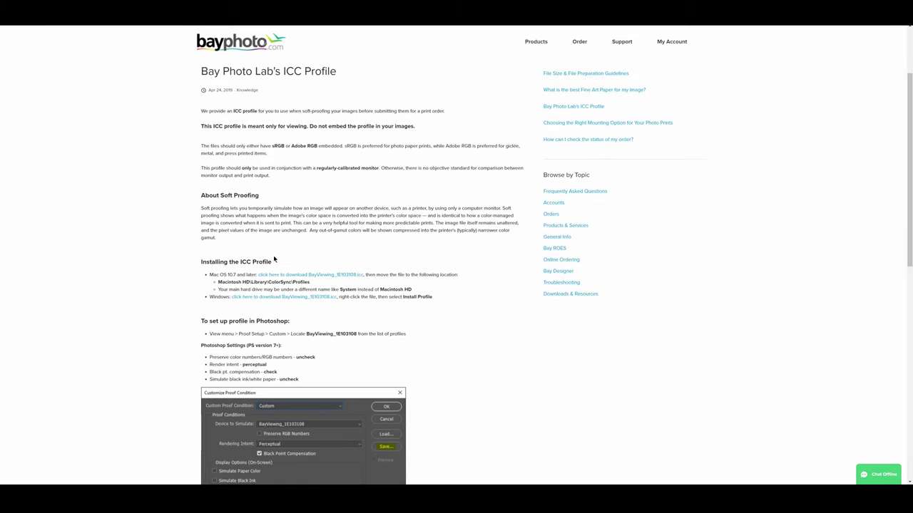
{"action": "scroll", "coordinate": [271, 257], "scroll_direction": "down", "scroll_amount": 2}
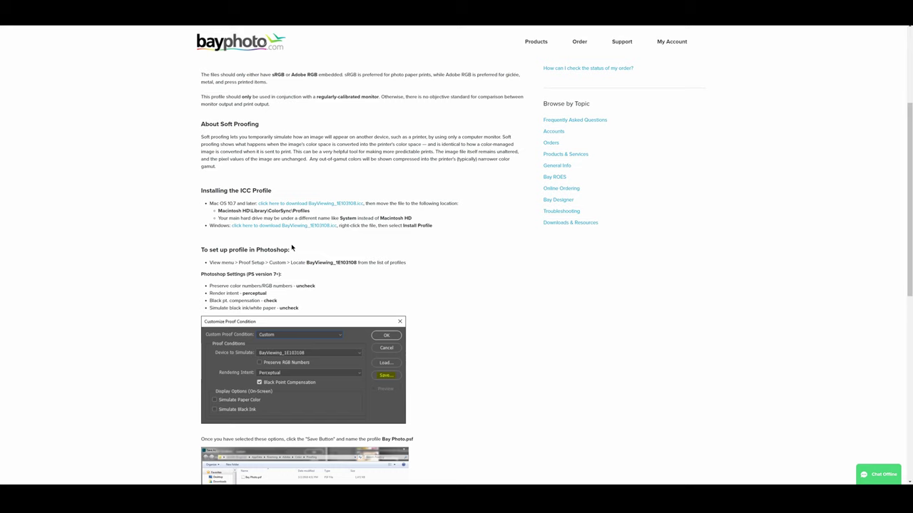
{"action": "scroll", "coordinate": [292, 247], "scroll_direction": "down", "scroll_amount": 2}
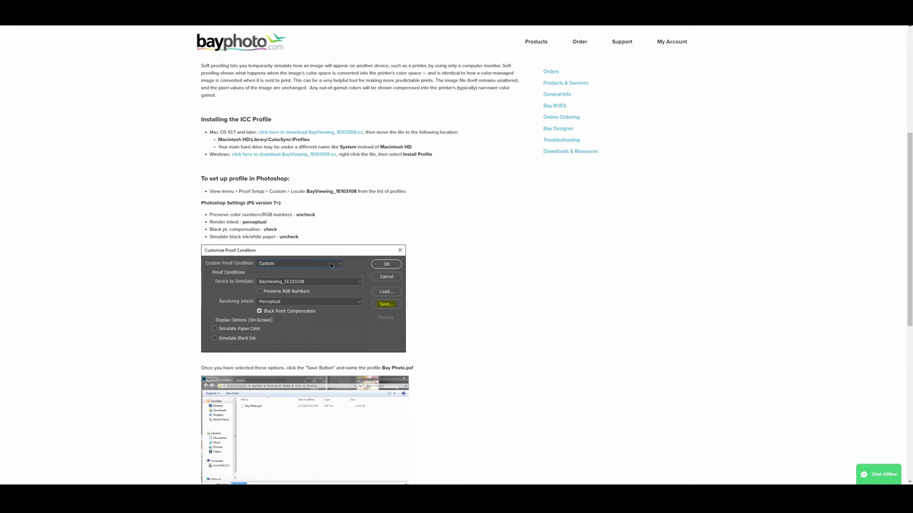
{"action": "scroll", "coordinate": [331, 268], "scroll_direction": "down", "scroll_amount": 4}
{"action": "scroll", "coordinate": [331, 268], "scroll_direction": "down", "scroll_amount": 7}
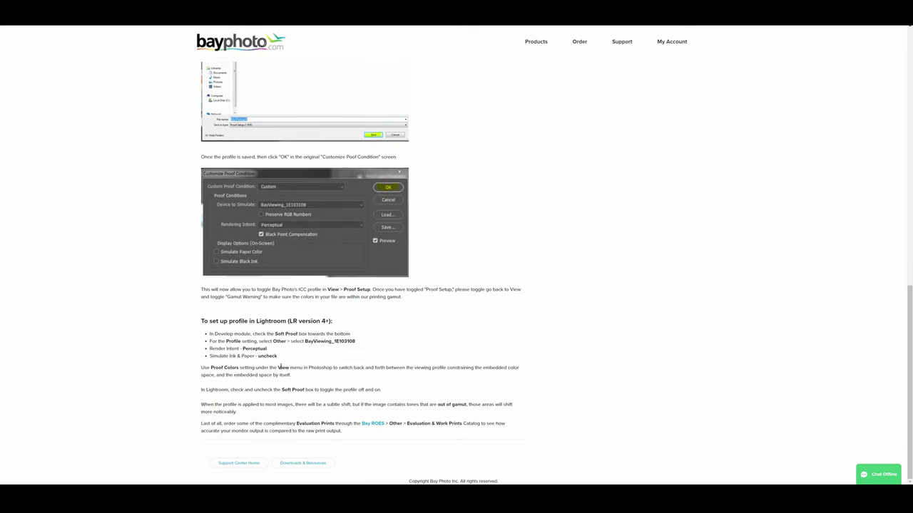
{"action": "scroll", "coordinate": [420, 348], "scroll_direction": "up", "scroll_amount": 9}
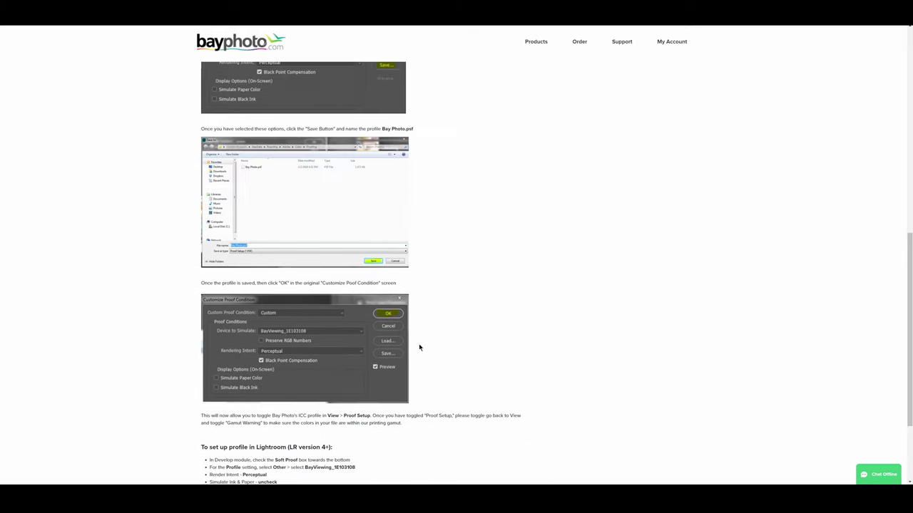
{"action": "scroll", "coordinate": [410, 352], "scroll_direction": "up", "scroll_amount": 7}
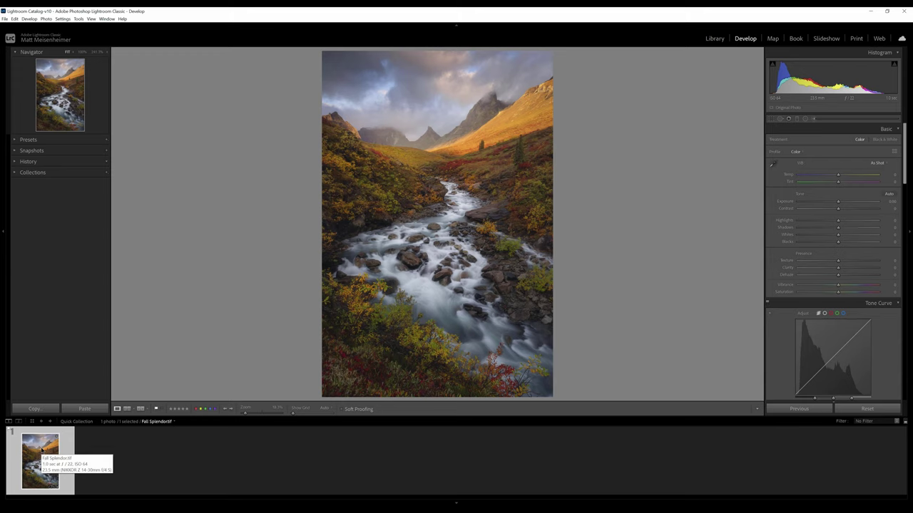
Step: Create a virtual copy of the Fall Splendor photo and adjust its tone with Exposure +0.88 and Highlights -47
{"action": "right_click", "coordinate": [41, 451]}
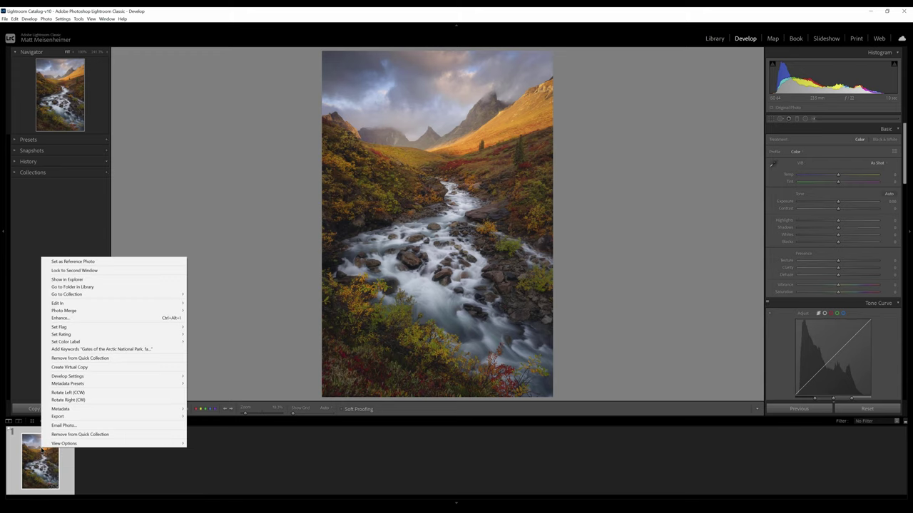
{"action": "left_click", "coordinate": [69, 367]}
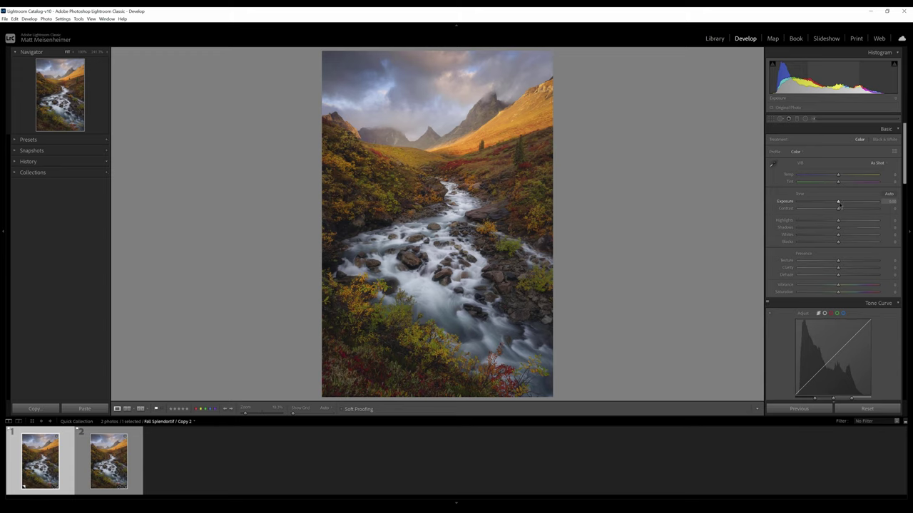
{"action": "left_click_drag", "start_coordinate": [838, 205], "coordinate": [845, 204]}
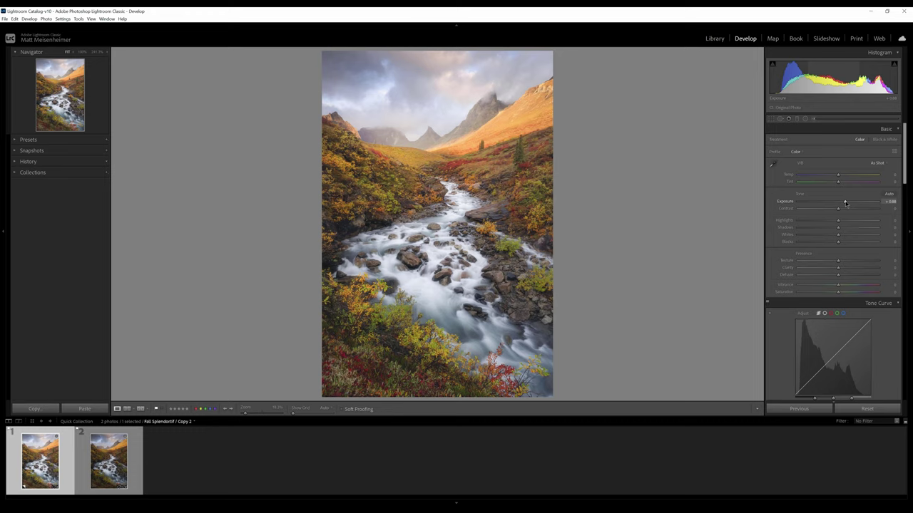
{"action": "left_click_drag", "start_coordinate": [838, 222], "coordinate": [822, 227]}
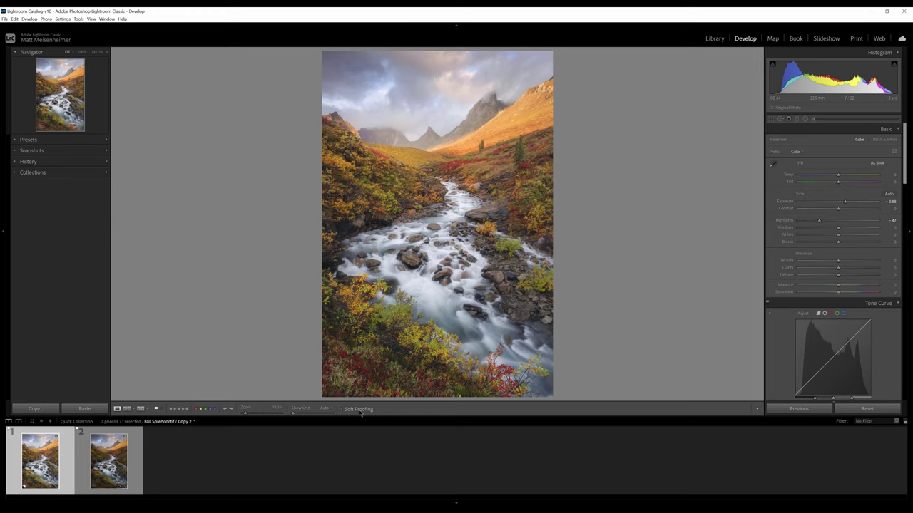
Step: Check that Soft Proofing is among the displayed toolbar options and turn on soft proofing for the virtual copy
{"action": "left_click", "coordinate": [757, 411]}
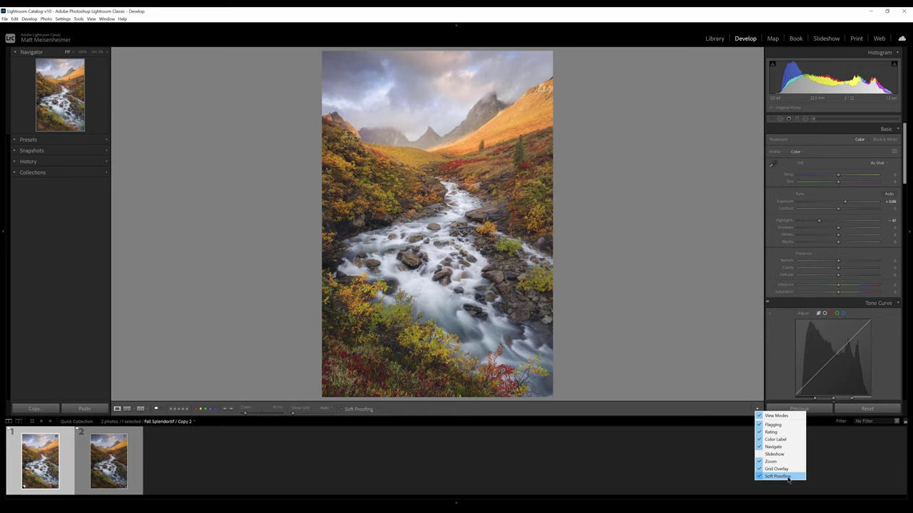
{"action": "left_click", "coordinate": [471, 411]}
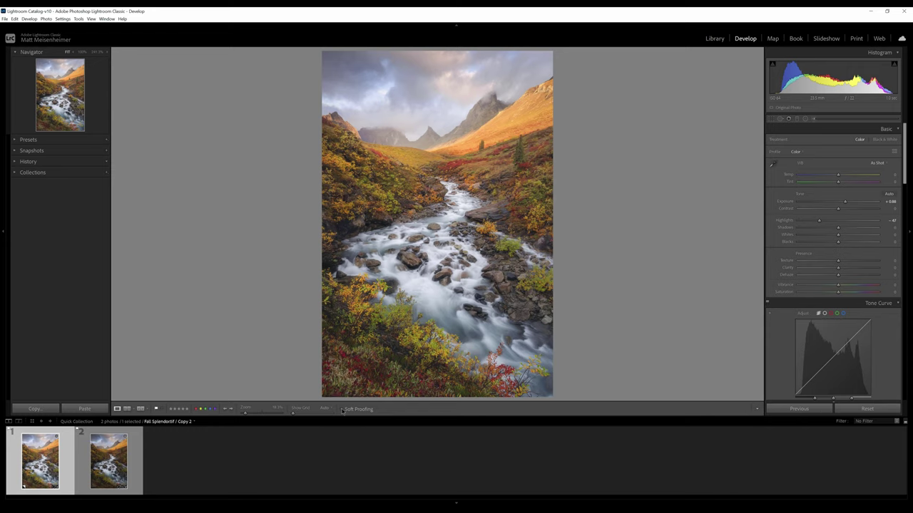
{"action": "left_click", "coordinate": [343, 409]}
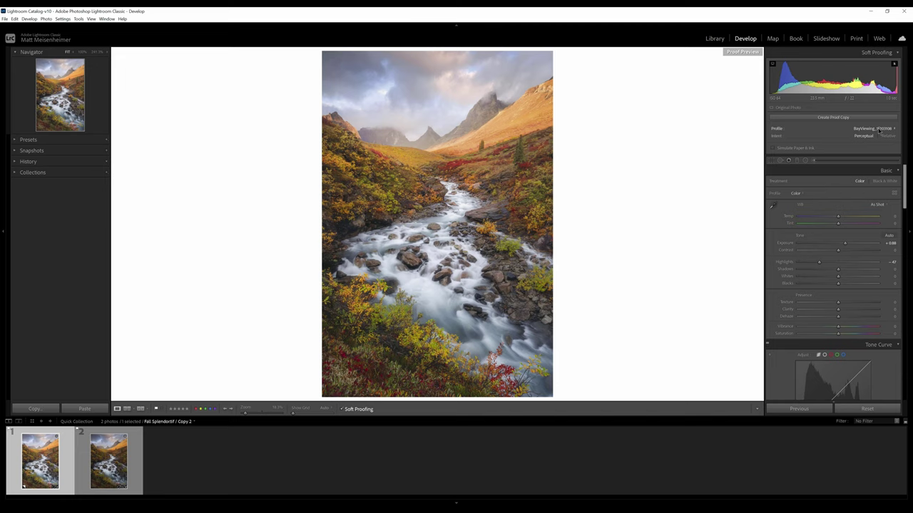
Step: Open the chooser for other proof profiles and confirm BayViewing_1E103108 as the profile included in the list
{"action": "left_click", "coordinate": [879, 129]}
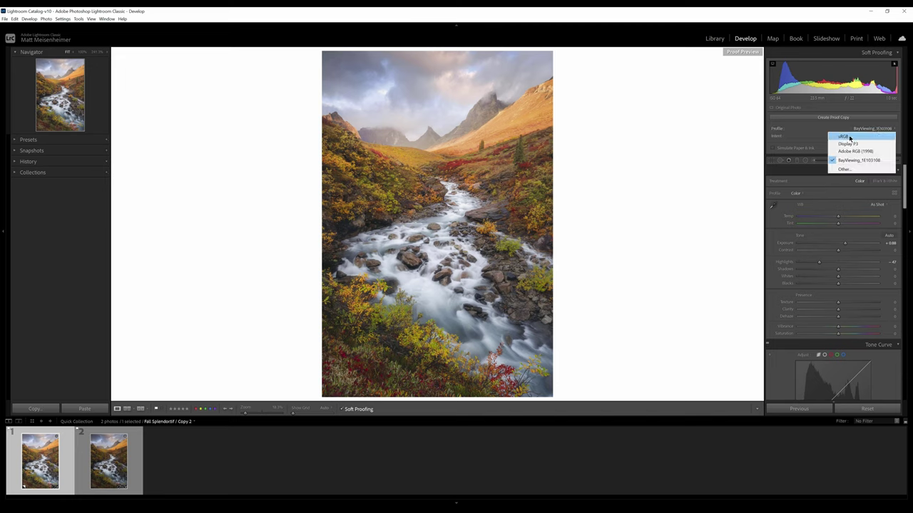
{"action": "left_click", "coordinate": [846, 169]}
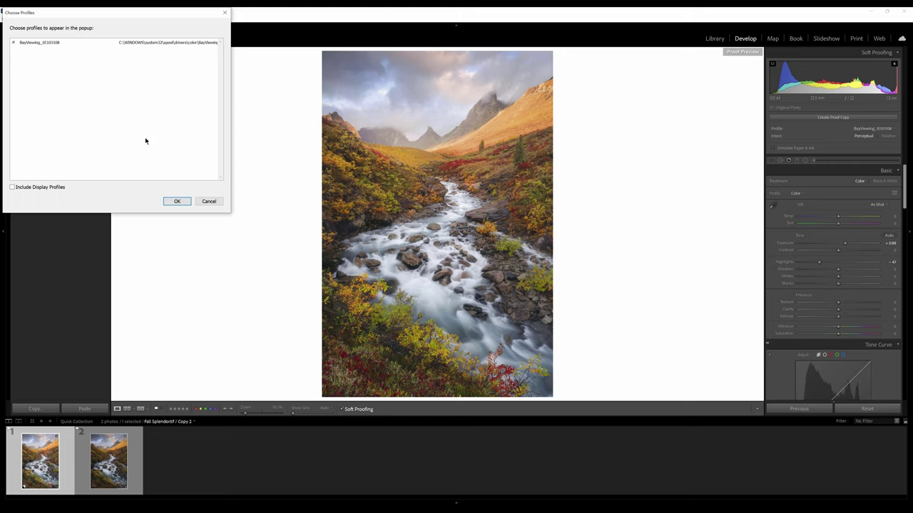
{"action": "left_click", "coordinate": [177, 202]}
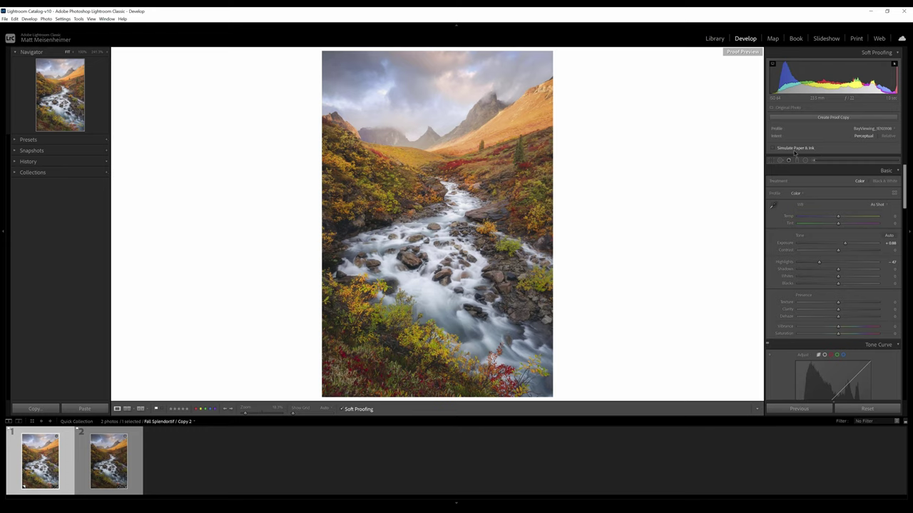
Step: Switch soft proofing off and on repeatedly to compare the photo's colors, especially the orange hillside, with the print simulation
{"action": "key", "text": "s"}
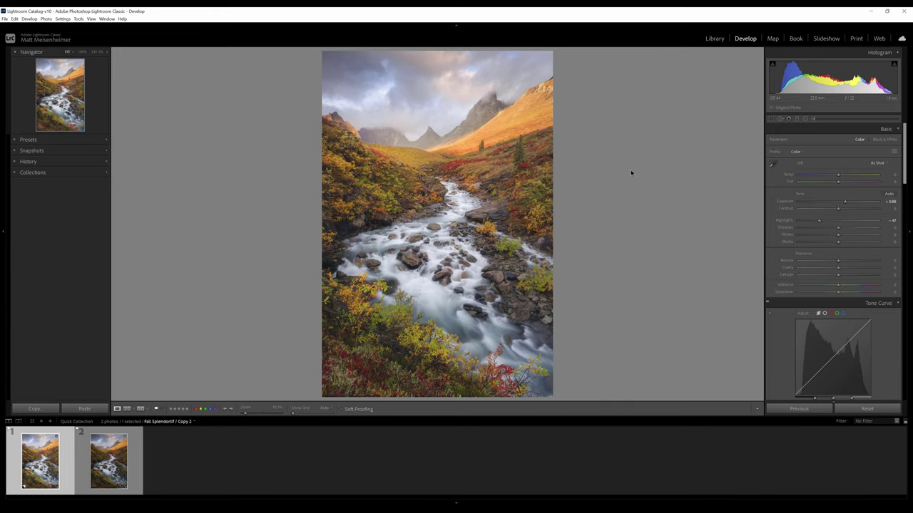
{"action": "key", "text": "s"}
{"action": "key", "text": "s"}
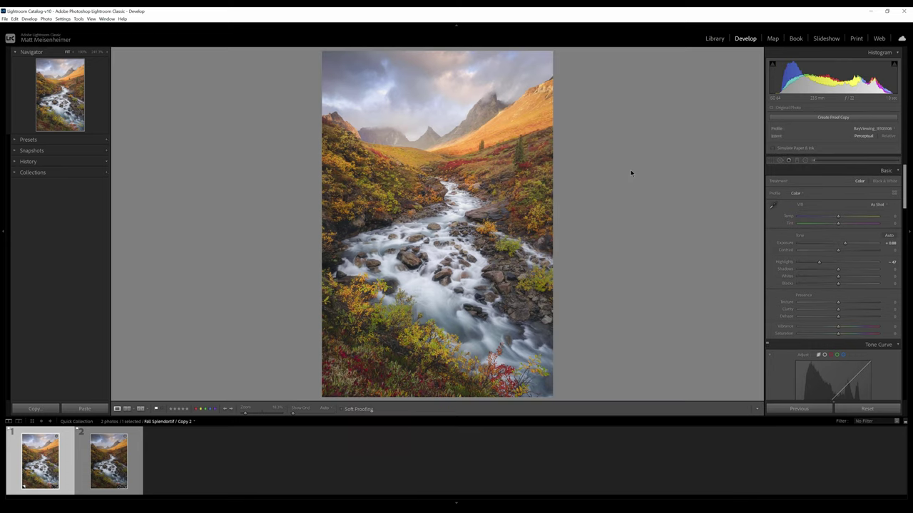
{"action": "key", "text": "s"}
{"action": "key", "text": "s"}
{"action": "key", "text": "s"}
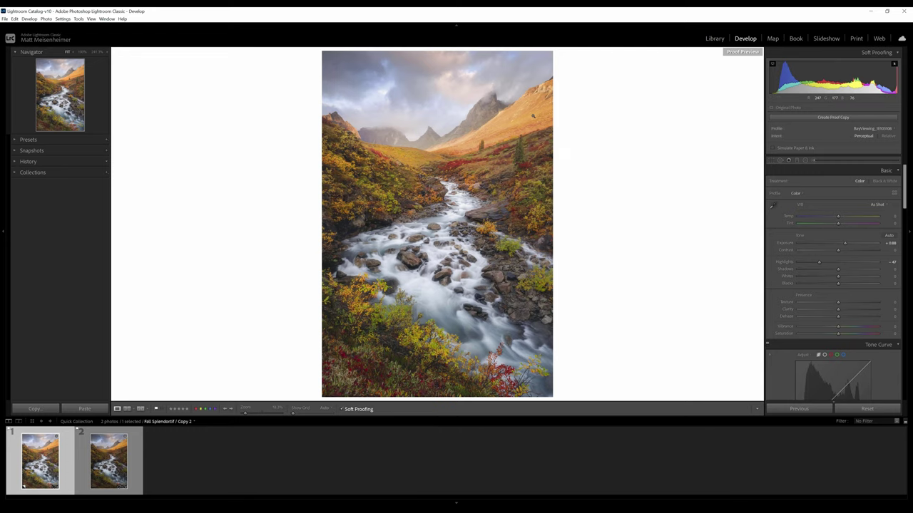
{"action": "key", "text": "s"}
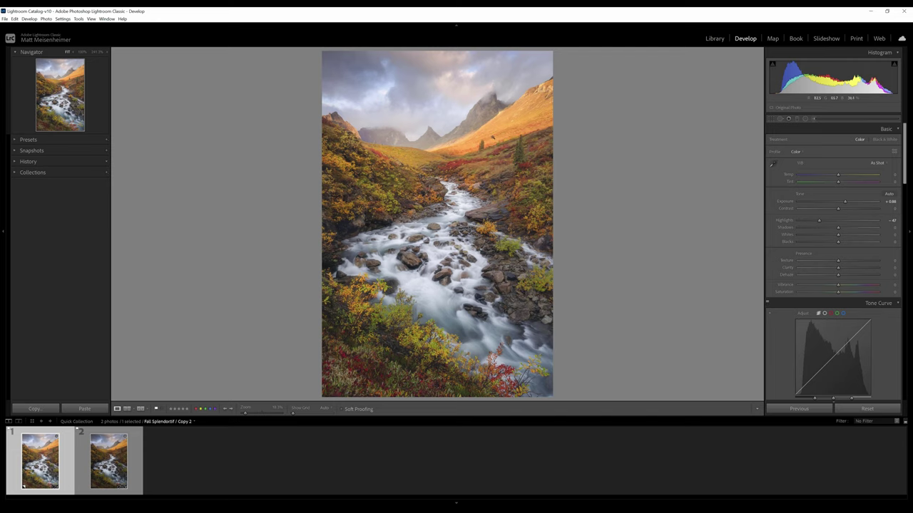
{"action": "key", "text": "s"}
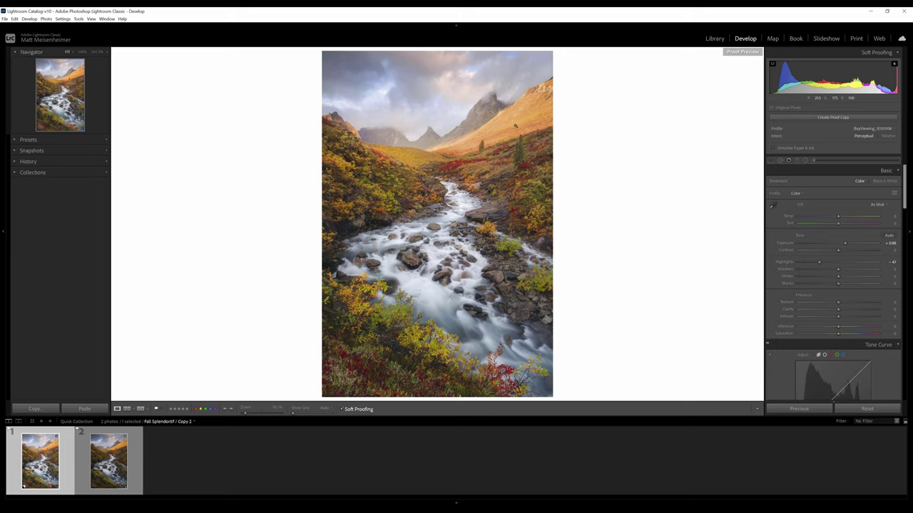
{"action": "scroll", "coordinate": [862, 254], "scroll_direction": "down", "scroll_amount": 5}
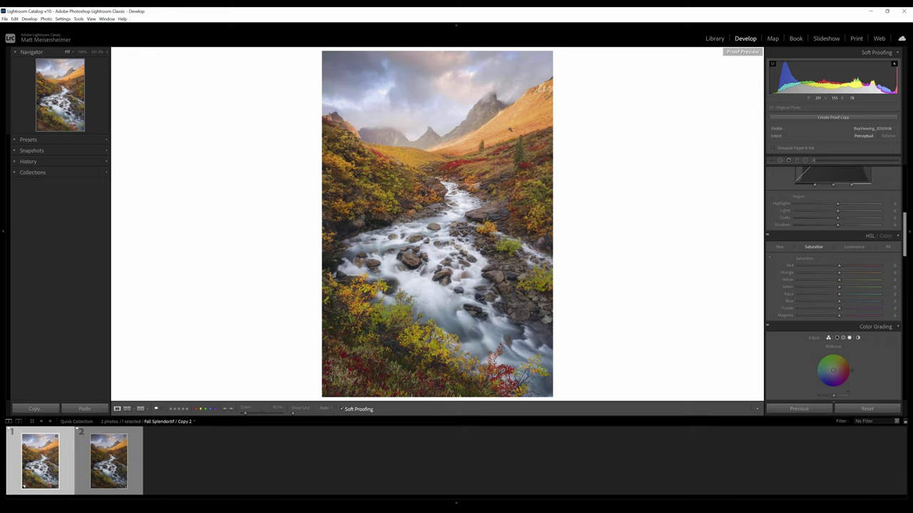
{"action": "key", "text": "s"}
{"action": "key", "text": "s"}
{"action": "key", "text": "s"}
{"action": "key", "text": "s"}
{"action": "key", "text": "s"}
{"action": "key", "text": "s"}
Step: Raise the Orange saturation to +45 and make the current virtual copy the proof
{"action": "mouse_move", "coordinate": [843, 276]}
{"action": "left_mouse_down"}
{"action": "mouse_move", "coordinate": [825, 275]}
{"action": "mouse_move", "coordinate": [857, 273]}
{"action": "left_mouse_up"}
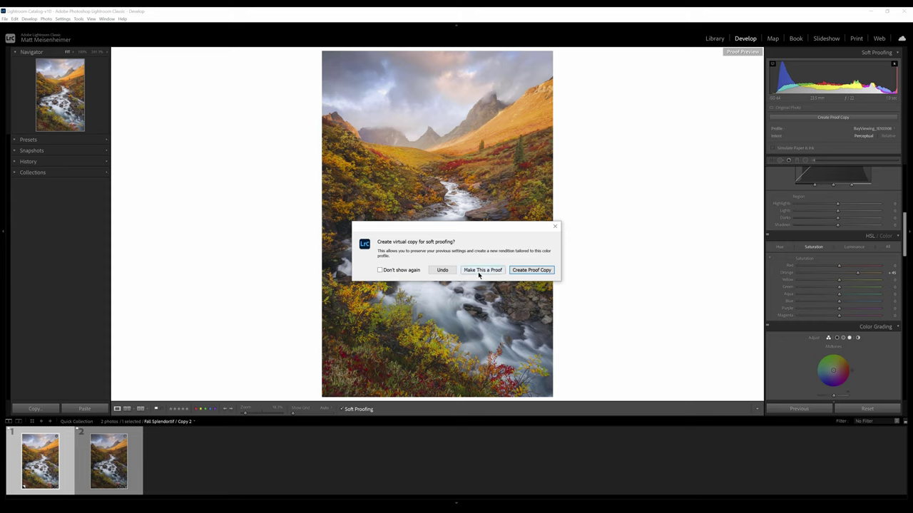
{"action": "left_click", "coordinate": [481, 271]}
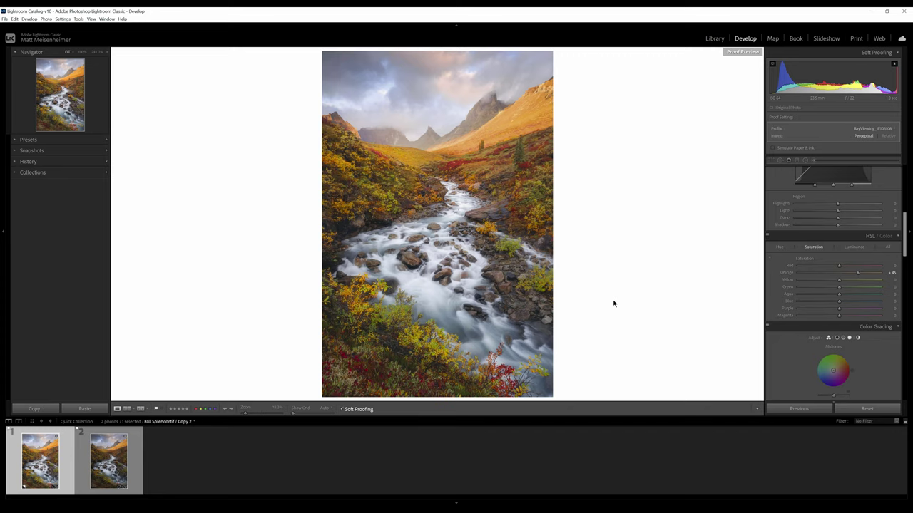
Step: Reset the Orange saturation, and set Orange to +20 and Yellow to +4 in the HSL saturation adjustments
{"action": "double_click", "coordinate": [858, 274]}
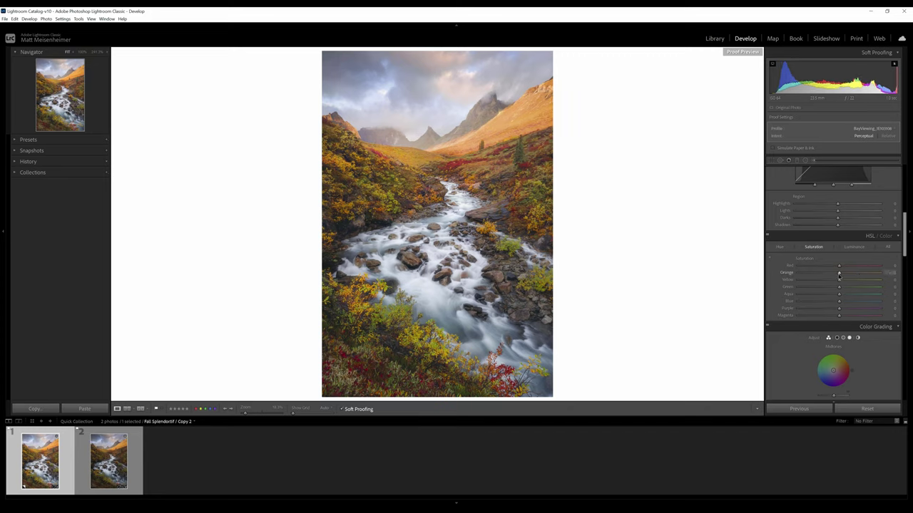
{"action": "left_click_drag", "start_coordinate": [840, 275], "coordinate": [847, 277]}
{"action": "mouse_move", "coordinate": [839, 280]}
{"action": "left_mouse_down"}
{"action": "mouse_move", "coordinate": [865, 284]}
{"action": "mouse_move", "coordinate": [842, 283]}
{"action": "mouse_move", "coordinate": [846, 273]}
{"action": "left_mouse_up"}
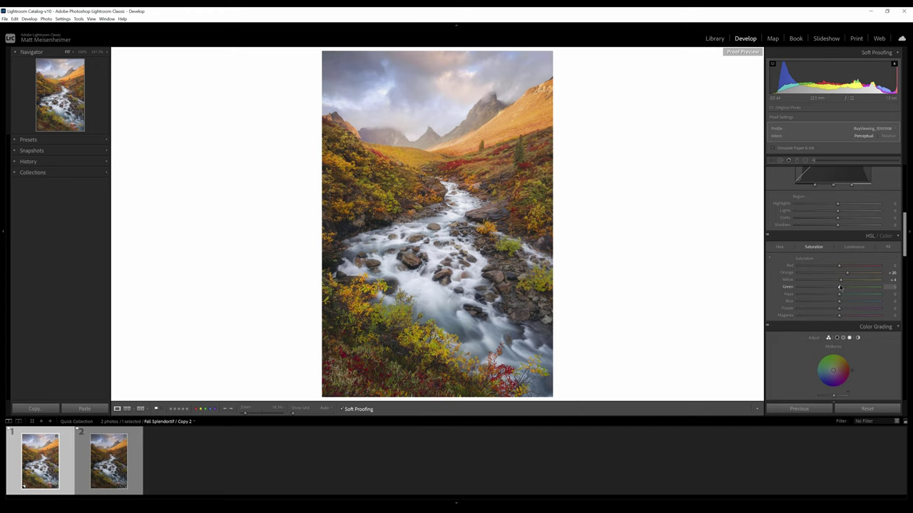
Step: Expand the edit history and step back through the first Orange saturation change to the Highlights state for comparison
{"action": "left_click", "coordinate": [14, 163]}
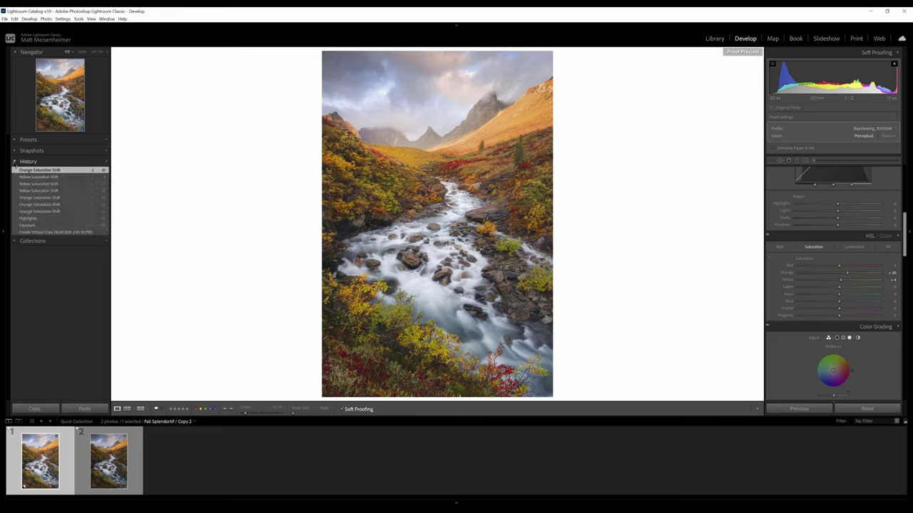
{"action": "left_click", "coordinate": [50, 212]}
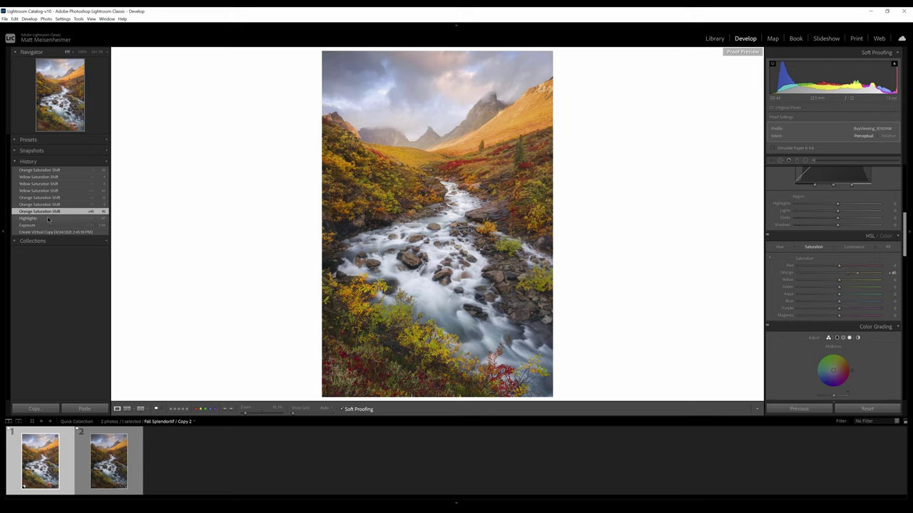
{"action": "left_click", "coordinate": [50, 217]}
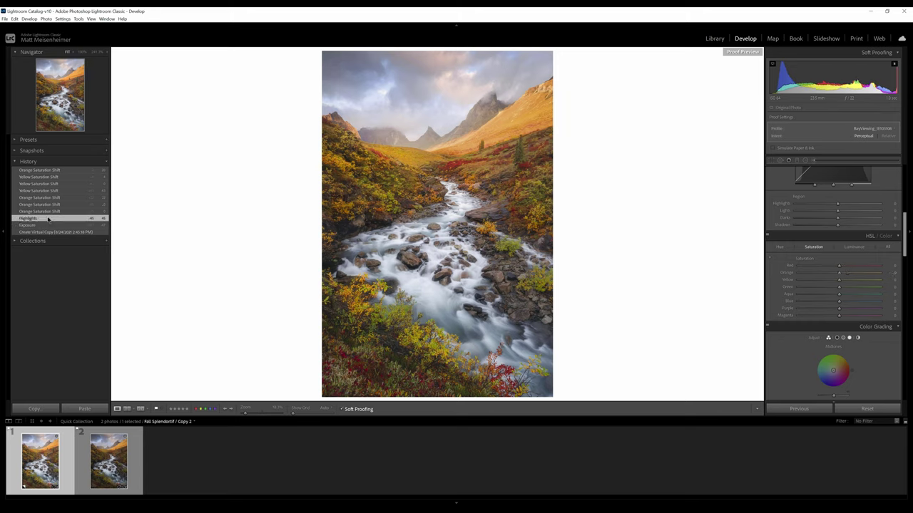
Step: Compare the latest Orange saturation state with the earlier Highlights state in the history, and toggle soft proofing to check the colors
{"action": "left_click", "coordinate": [57, 171]}
{"action": "left_click", "coordinate": [46, 218]}
{"action": "left_click", "coordinate": [57, 170]}
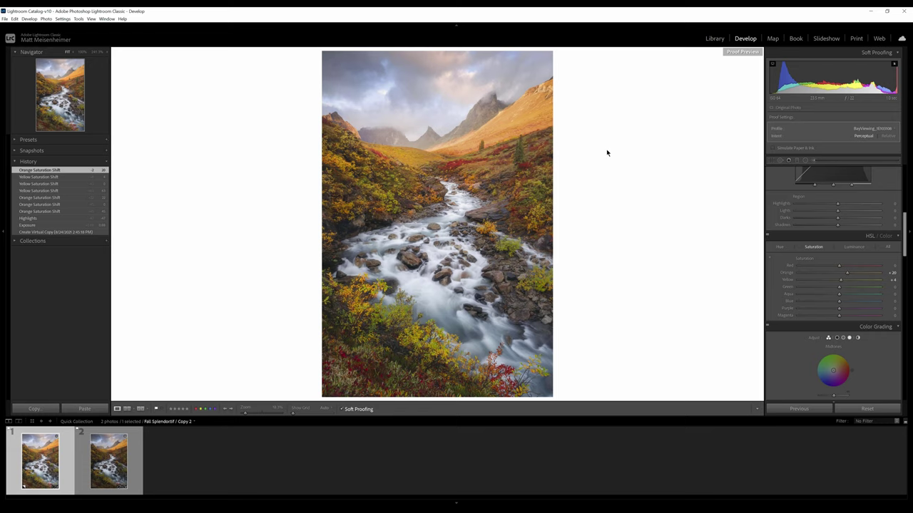
{"action": "key", "text": "s"}
{"action": "key", "text": "s"}
{"action": "key", "text": "s"}
{"action": "key", "text": "s"}
Step: Set the Orange saturation to +40 and Yellow to +3, checking the colors with soft proofing switched off and on
{"action": "mouse_move", "coordinate": [847, 273]}
{"action": "left_mouse_down"}
{"action": "mouse_move", "coordinate": [859, 283]}
{"action": "mouse_move", "coordinate": [841, 281]}
{"action": "left_mouse_up"}
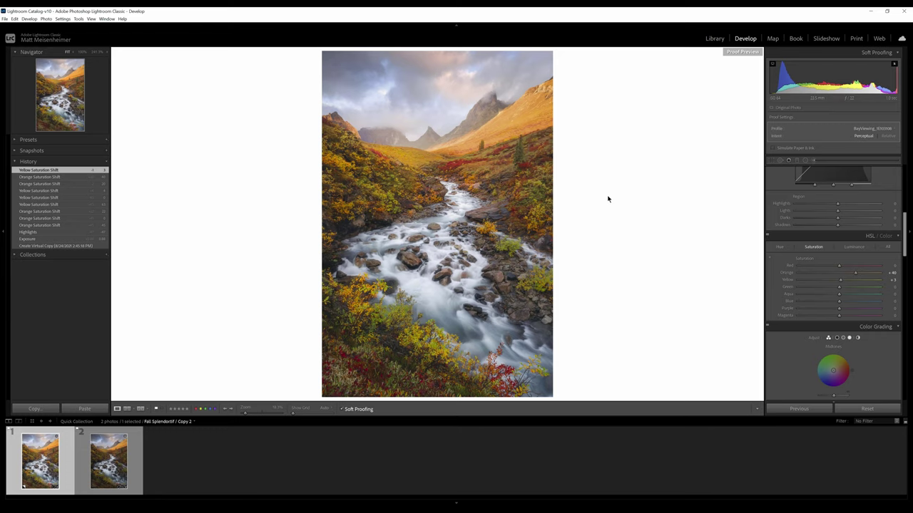
{"action": "key", "text": "s"}
{"action": "key", "text": "s"}
{"action": "key", "text": "s"}
{"action": "key", "text": "s"}
{"action": "key", "text": "s"}
{"action": "key", "text": "s"}
Step: Raise Blacks to +12 and compare the change with the preceding Yellow saturation state in the history
{"action": "scroll", "coordinate": [856, 257], "scroll_direction": "up", "scroll_amount": 5}
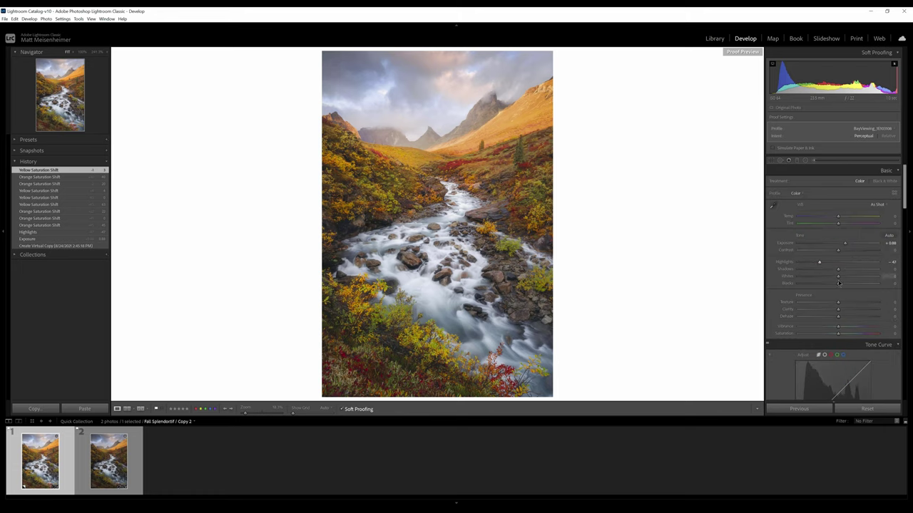
{"action": "left_click_drag", "start_coordinate": [838, 283], "coordinate": [845, 286]}
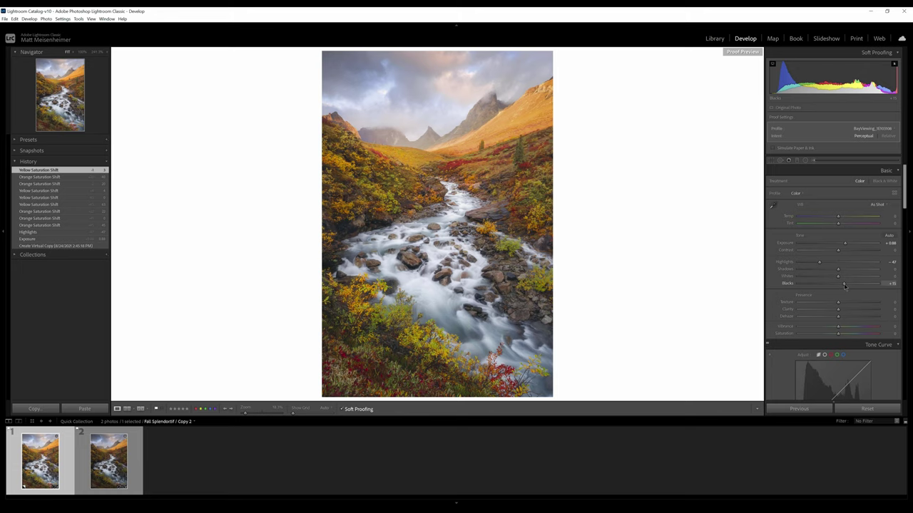
{"action": "left_click_drag", "start_coordinate": [844, 285], "coordinate": [844, 285]}
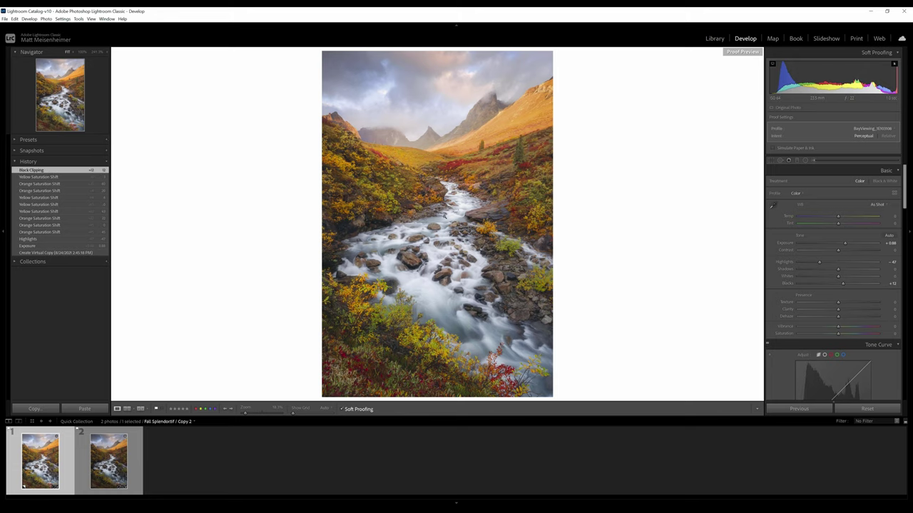
{"action": "left_click", "coordinate": [55, 177]}
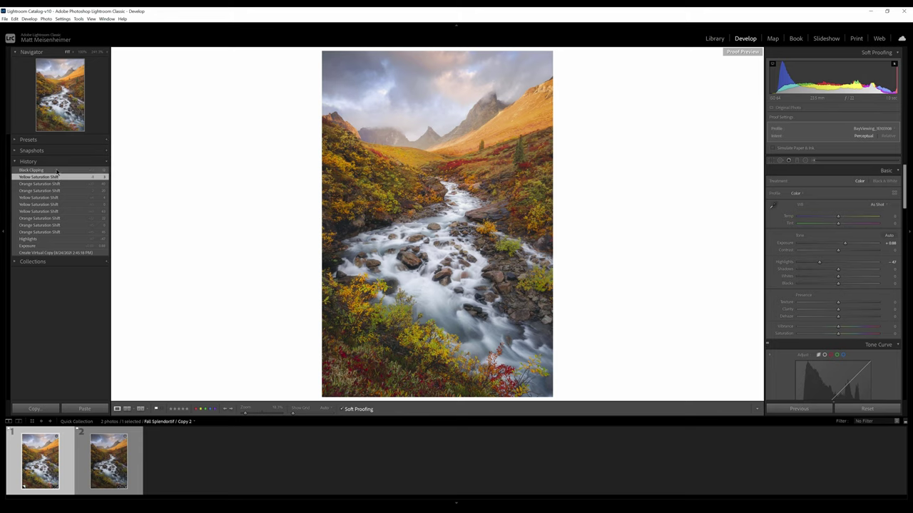
{"action": "left_click", "coordinate": [57, 171]}
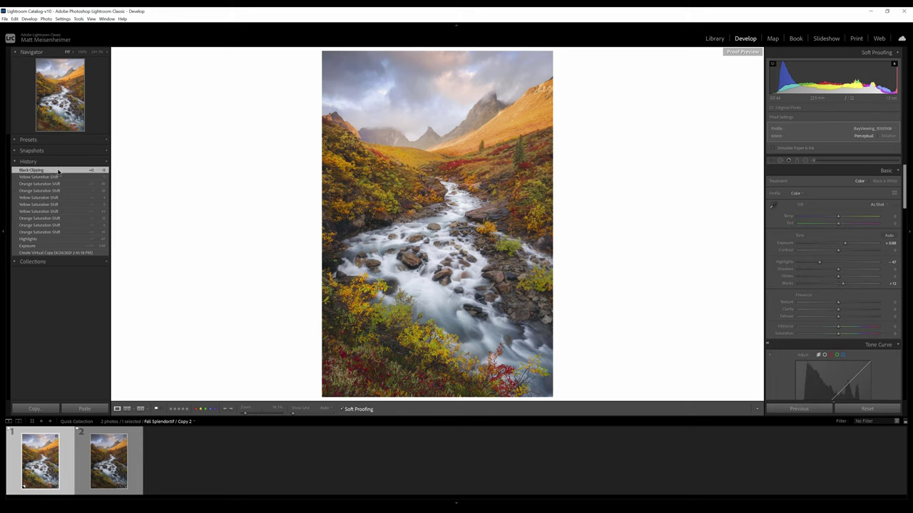
{"action": "left_click", "coordinate": [56, 178]}
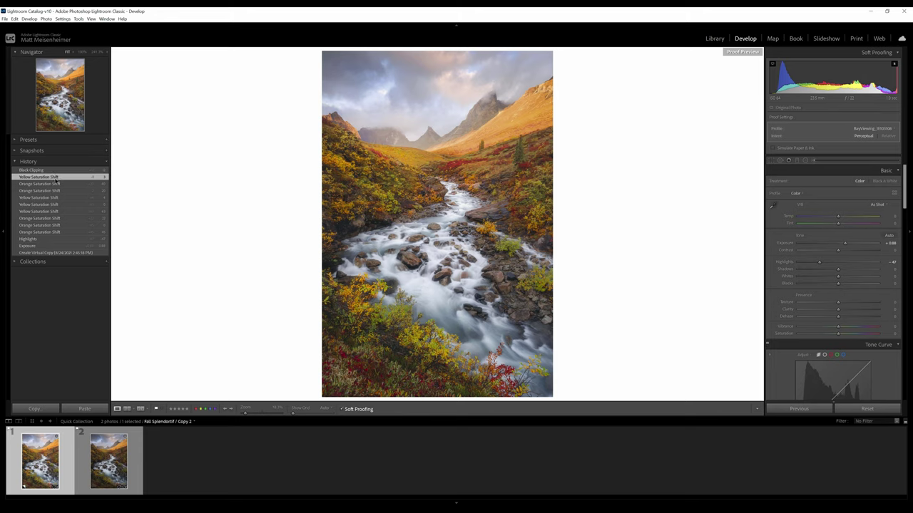
{"action": "left_click", "coordinate": [56, 171]}
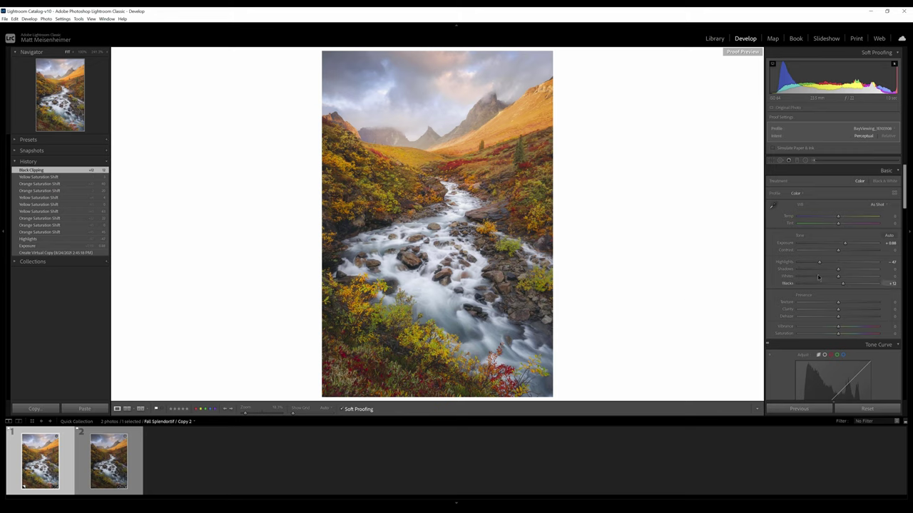
Step: Lower Highlights to -59 and compare the finished edit with the virtual copy's initial state in the history
{"action": "left_click_drag", "start_coordinate": [817, 262], "coordinate": [814, 264]}
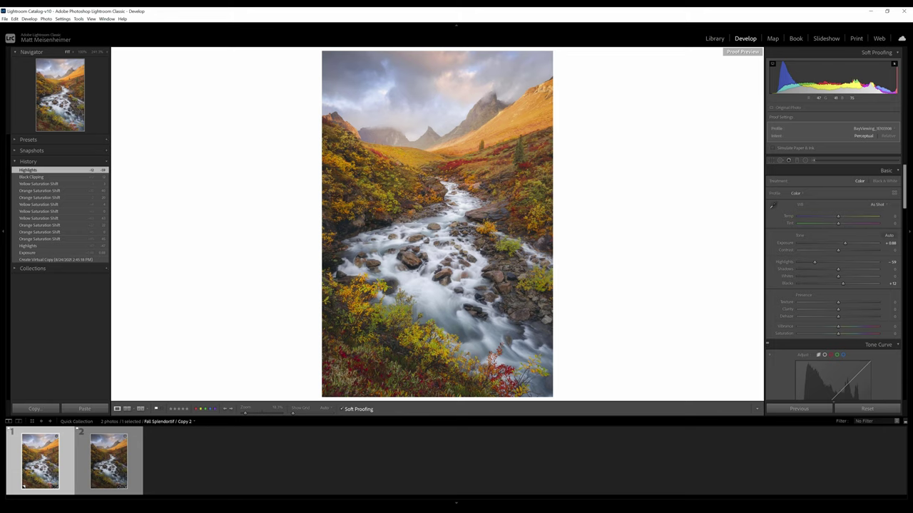
{"action": "left_click", "coordinate": [91, 260]}
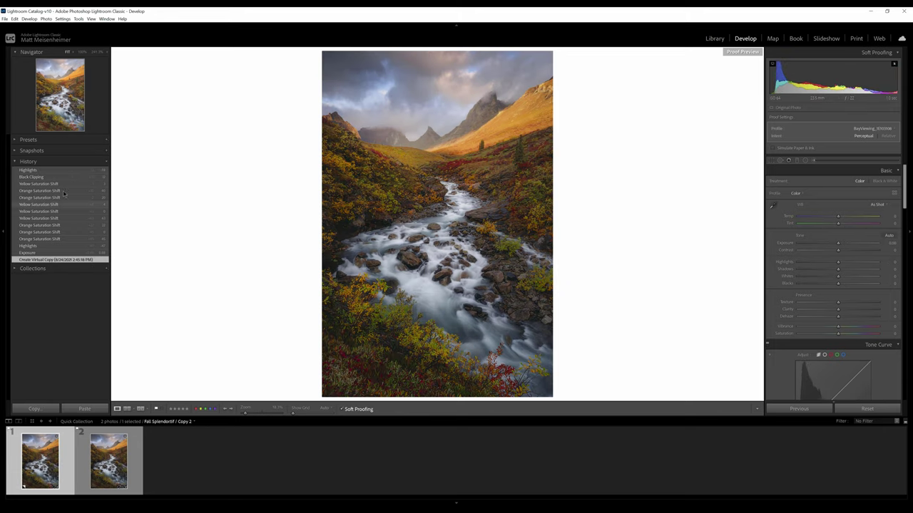
{"action": "left_click", "coordinate": [51, 170]}
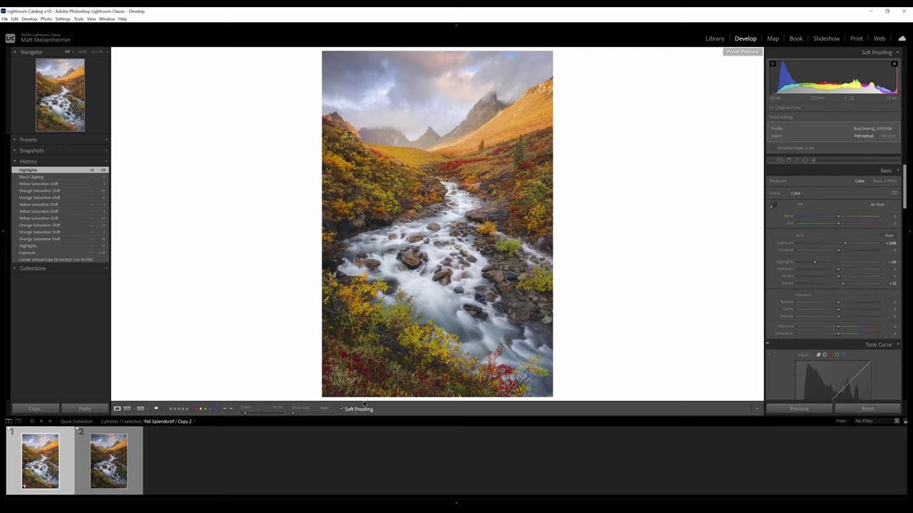
Step: Turn off soft proofing and view the mountains and hillside at 100% zoom for judging sharpening
{"action": "left_click", "coordinate": [342, 409]}
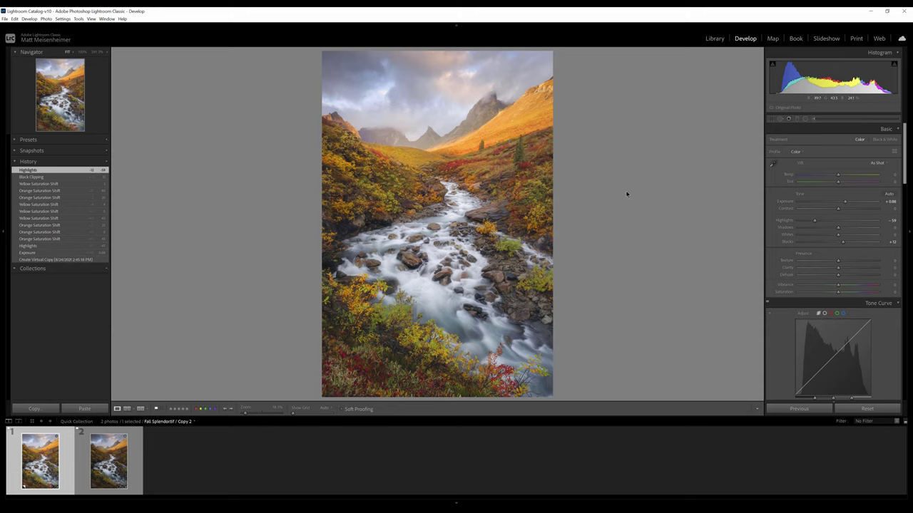
{"action": "scroll", "coordinate": [818, 298], "scroll_direction": "down", "scroll_amount": 15}
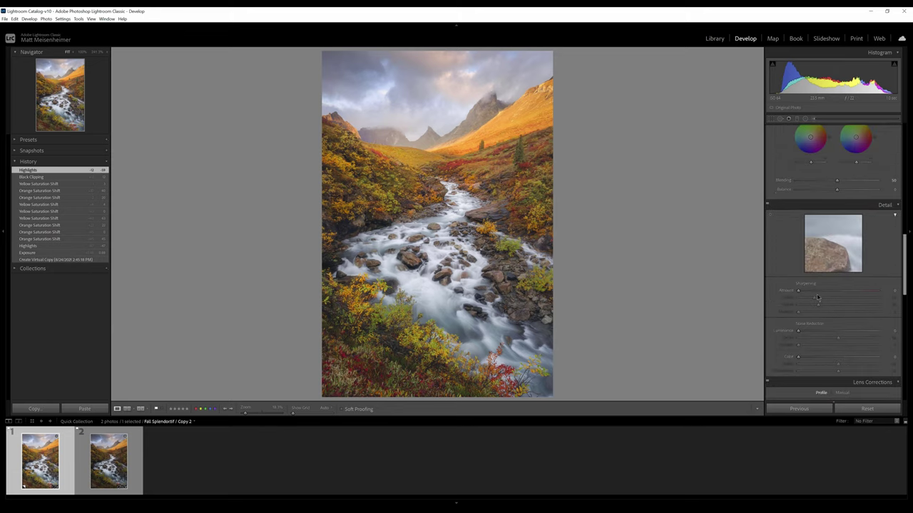
{"action": "scroll", "coordinate": [818, 298], "scroll_direction": "down", "scroll_amount": 2}
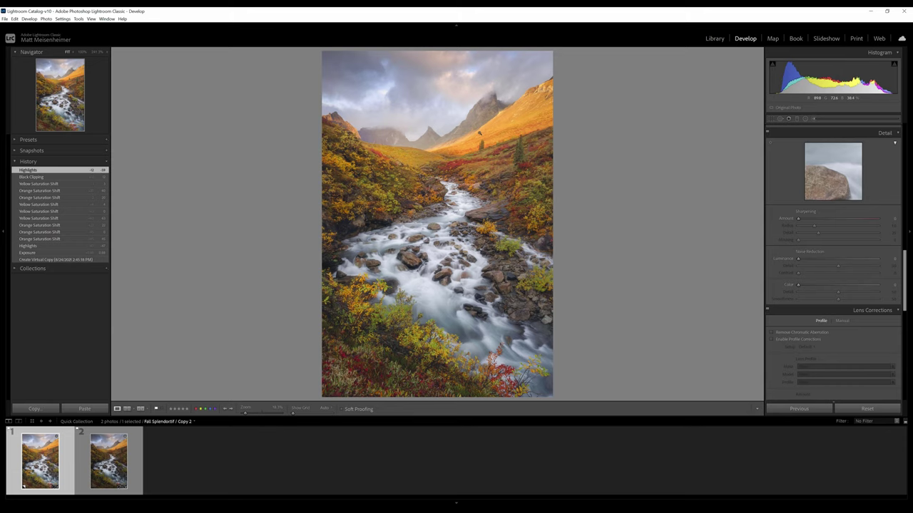
{"action": "left_click", "coordinate": [478, 133]}
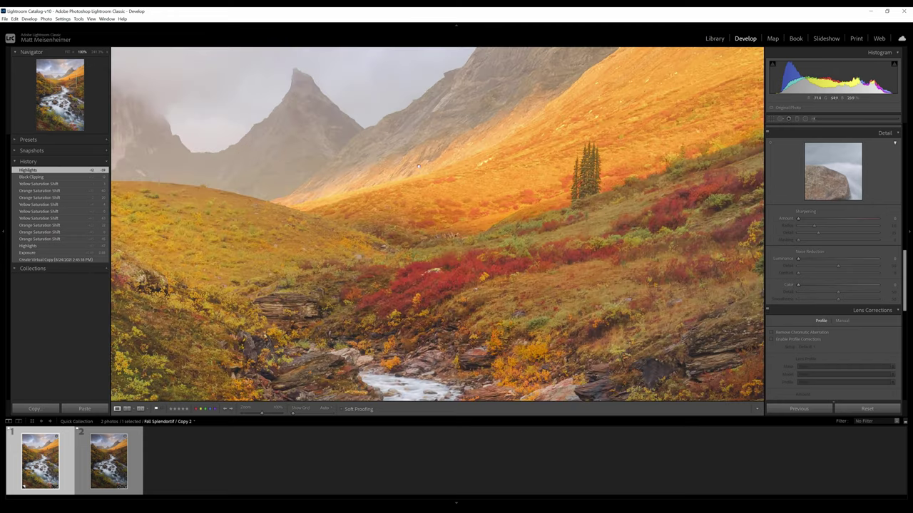
{"action": "mouse_move", "coordinate": [450, 205]}
{"action": "left_mouse_down"}
{"action": "mouse_move", "coordinate": [518, 286]}
{"action": "mouse_move", "coordinate": [457, 346]}
{"action": "mouse_move", "coordinate": [453, 201]}
{"action": "left_mouse_up"}
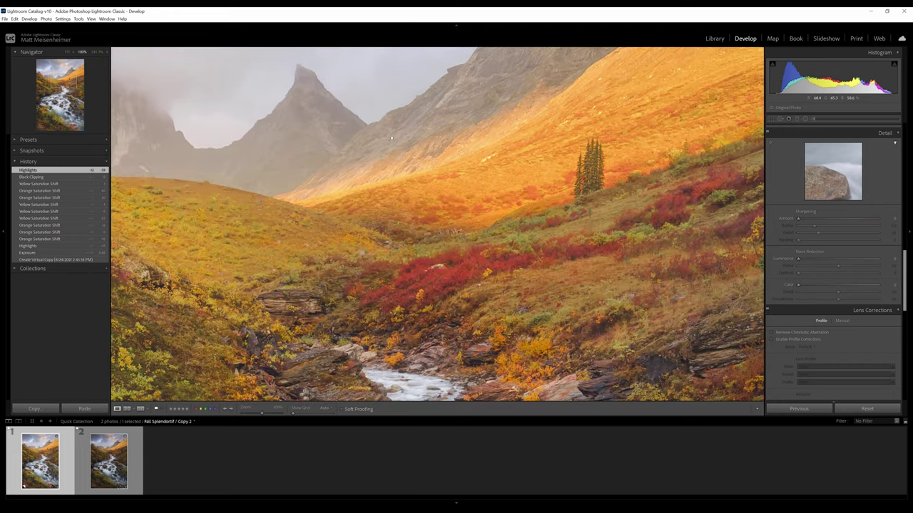
{"action": "left_click_drag", "start_coordinate": [519, 124], "coordinate": [646, 113]}
{"action": "left_click_drag", "start_coordinate": [497, 123], "coordinate": [503, 162]}
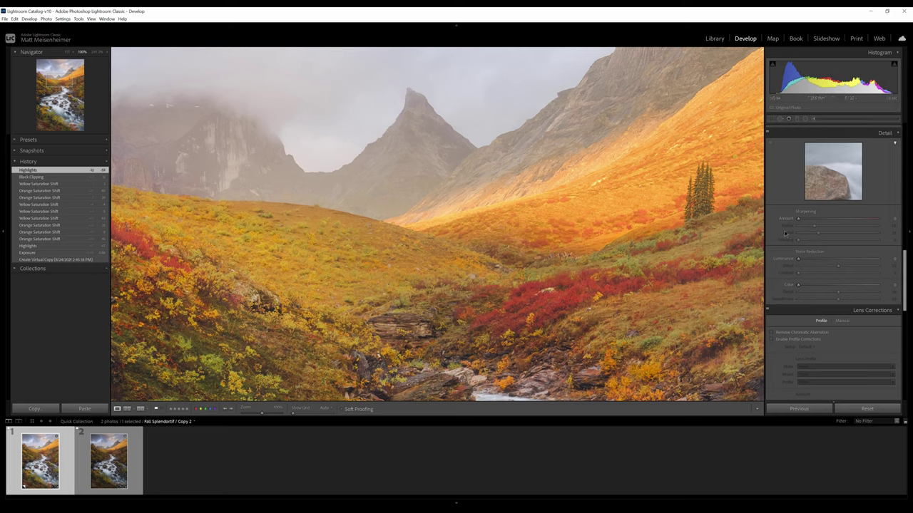
Step: Try a sharpening Amount of 150, inspecting the valley at 200% zoom before returning to 100%
{"action": "left_click_drag", "start_coordinate": [799, 220], "coordinate": [842, 223]}
{"action": "mouse_move", "coordinate": [842, 222]}
{"action": "left_mouse_down"}
{"action": "mouse_move", "coordinate": [777, 226]}
{"action": "mouse_move", "coordinate": [842, 226]}
{"action": "left_mouse_up"}
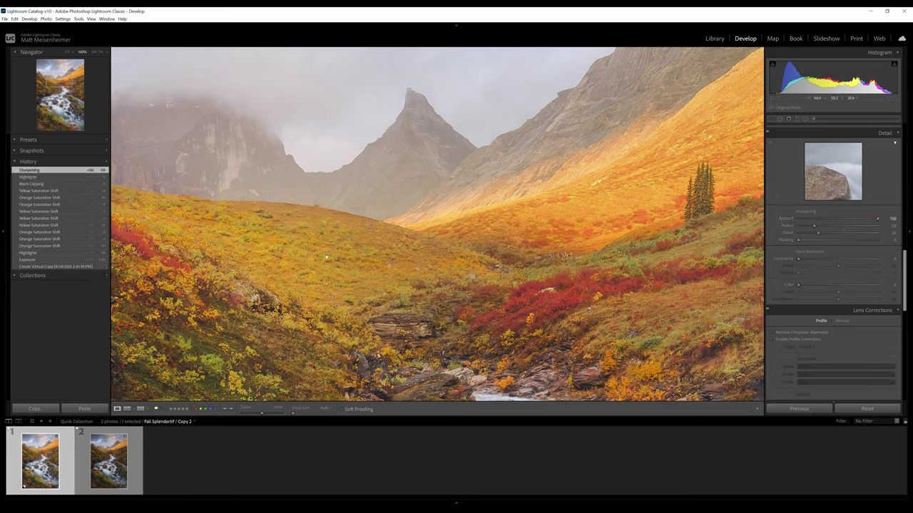
{"action": "left_click", "coordinate": [103, 52]}
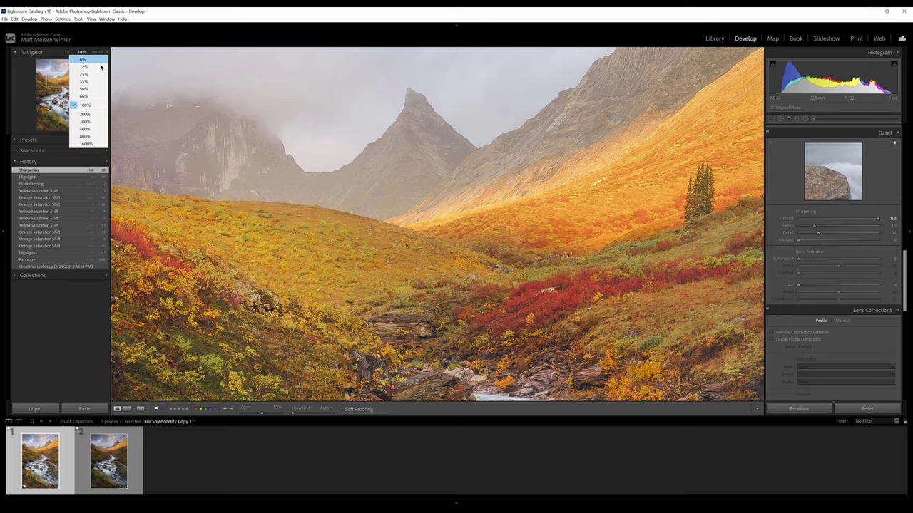
{"action": "left_click", "coordinate": [93, 115]}
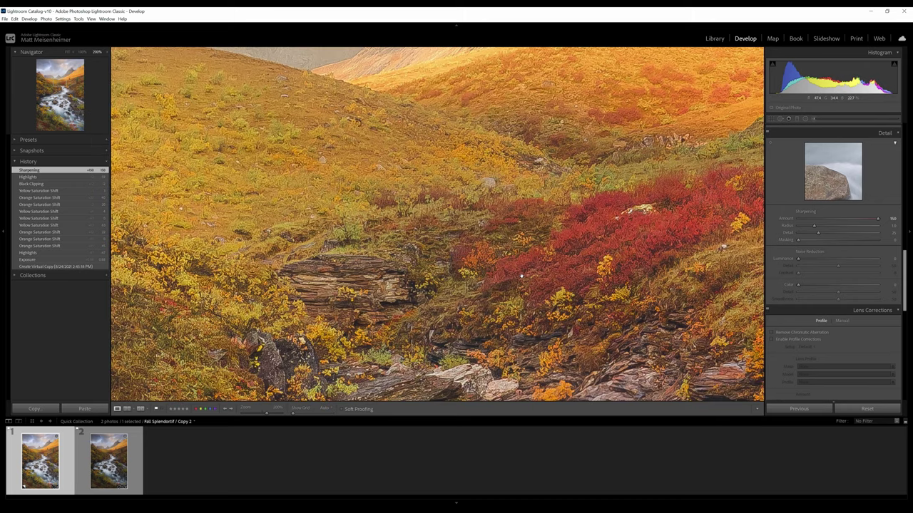
{"action": "left_click", "coordinate": [83, 52]}
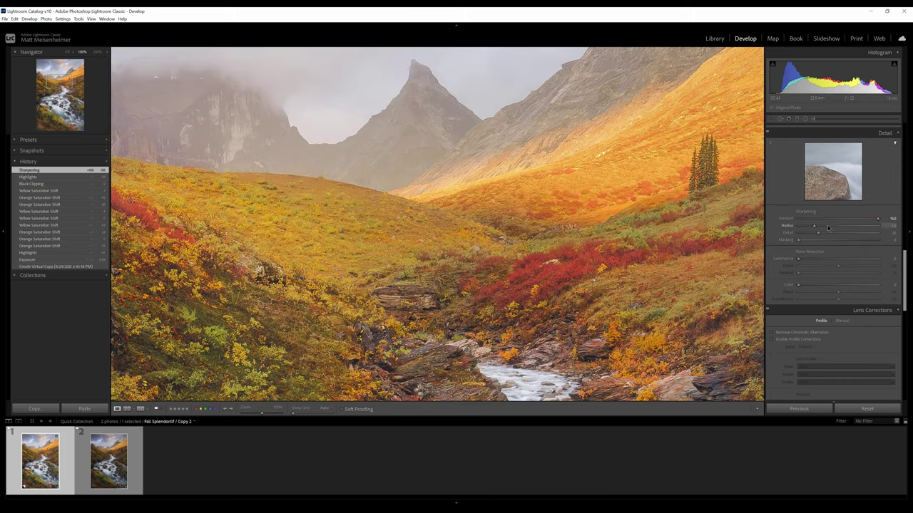
Step: Try a sharpening Radius of 2.8 and inspect its effect on the foliage, rocks and stream
{"action": "left_click_drag", "start_coordinate": [813, 225], "coordinate": [871, 227]}
{"action": "left_click", "coordinate": [60, 90]}
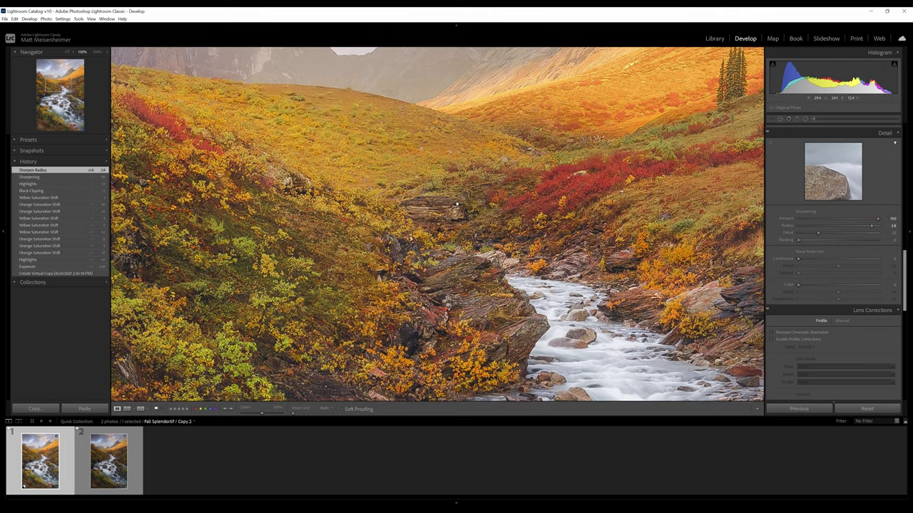
{"action": "scroll", "coordinate": [150, 69], "scroll_direction": "up", "scroll_amount": 5}
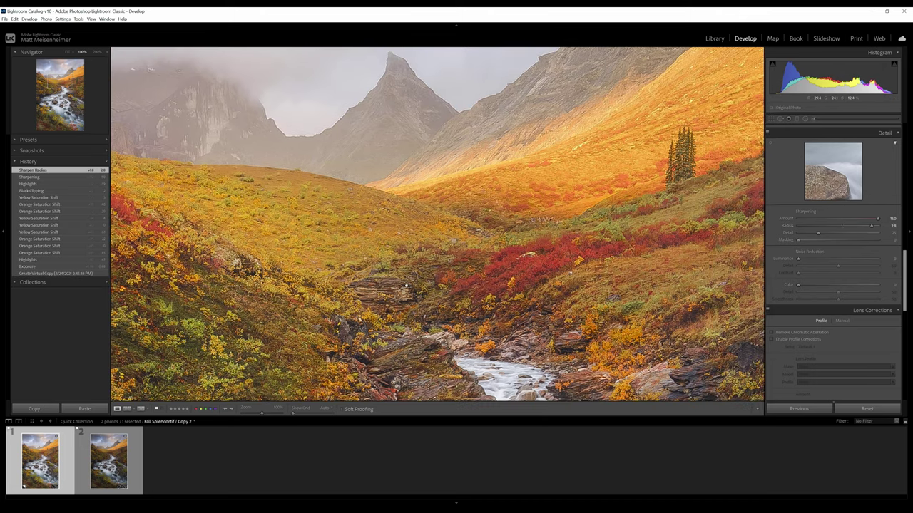
{"action": "scroll", "coordinate": [150, 69], "scroll_direction": "left", "scroll_amount": 3}
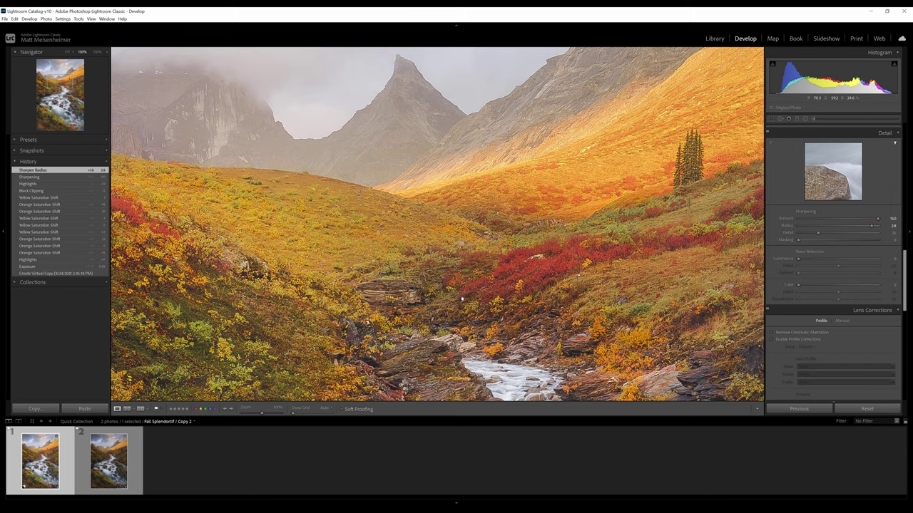
Step: Reset the sharpening Radius, set the Amount to 77, and compare the result with the unsharpened Highlights state in the history
{"action": "double_click", "coordinate": [884, 226]}
{"action": "left_click_drag", "start_coordinate": [877, 220], "coordinate": [839, 228]}
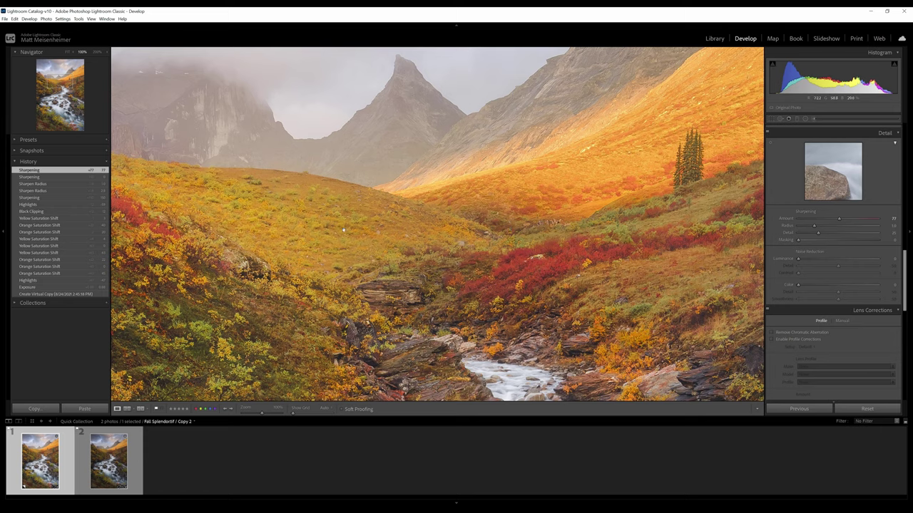
{"action": "left_click", "coordinate": [53, 205]}
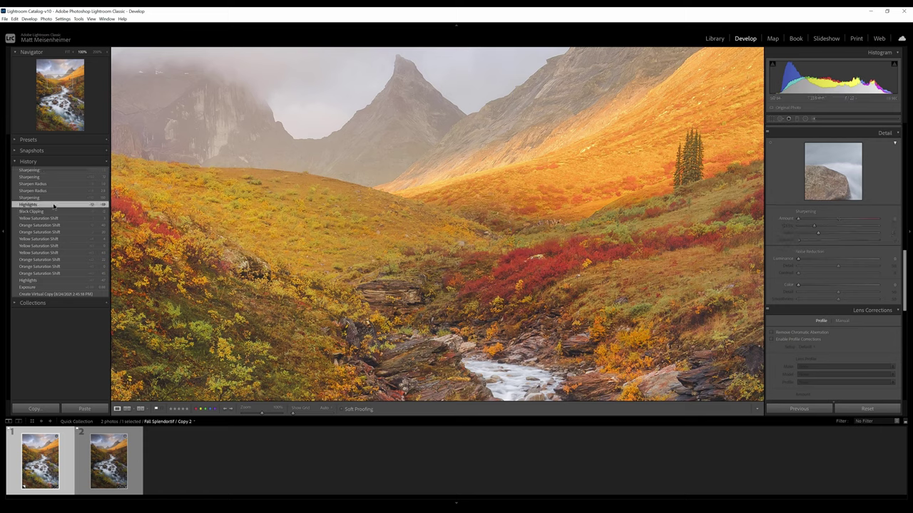
{"action": "left_click", "coordinate": [52, 170]}
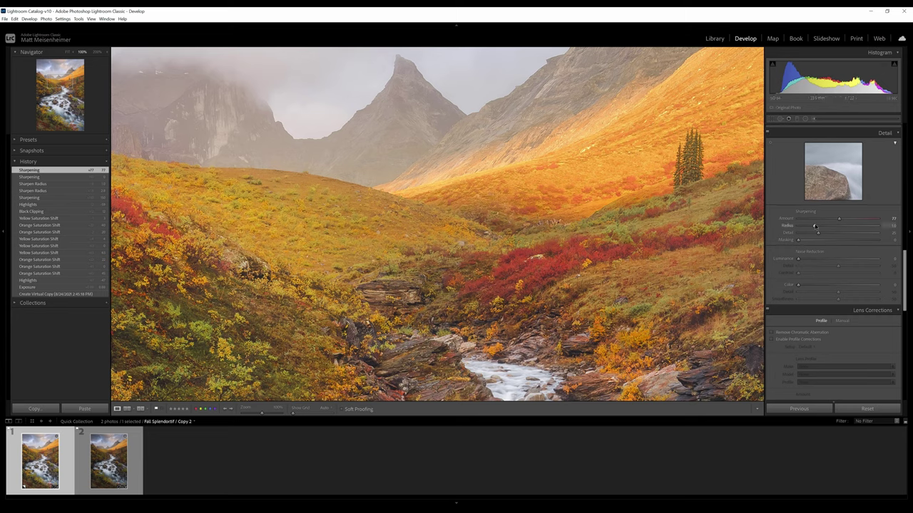
Step: Raise the sharpening Radius to 1.3 and inspect the valley and stream at 100% zoom
{"action": "mouse_move", "coordinate": [815, 226]}
{"action": "left_mouse_down"}
{"action": "mouse_move", "coordinate": [805, 227]}
{"action": "mouse_move", "coordinate": [827, 231]}
{"action": "mouse_move", "coordinate": [802, 233]}
{"action": "mouse_move", "coordinate": [825, 232]}
{"action": "left_mouse_up"}
{"action": "left_click_drag", "start_coordinate": [825, 232], "coordinate": [825, 233]}
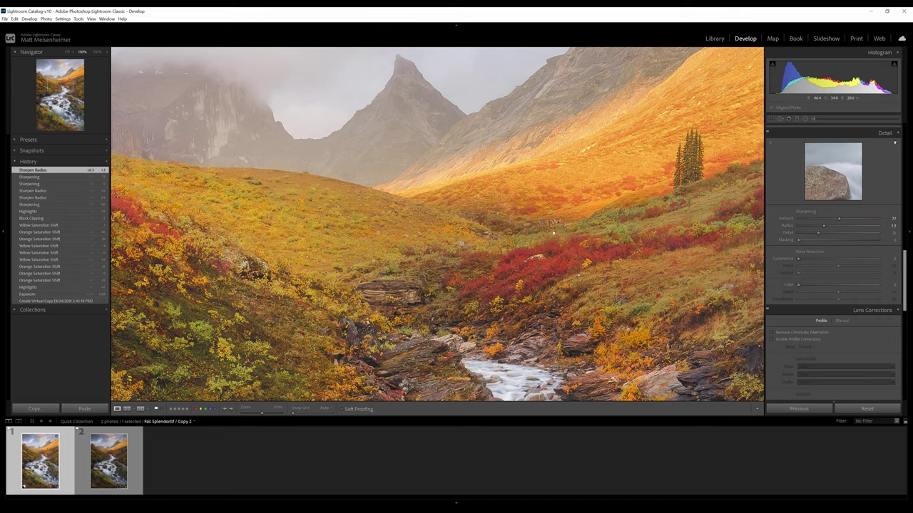
{"action": "key", "text": "z"}
{"action": "left_click_drag", "start_coordinate": [540, 198], "coordinate": [540, 327]}
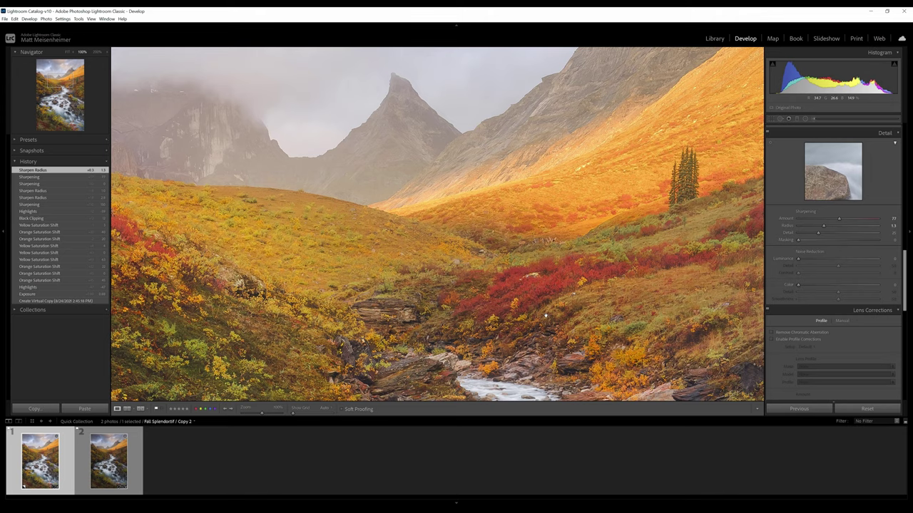
{"action": "left_click_drag", "start_coordinate": [545, 316], "coordinate": [550, 272]}
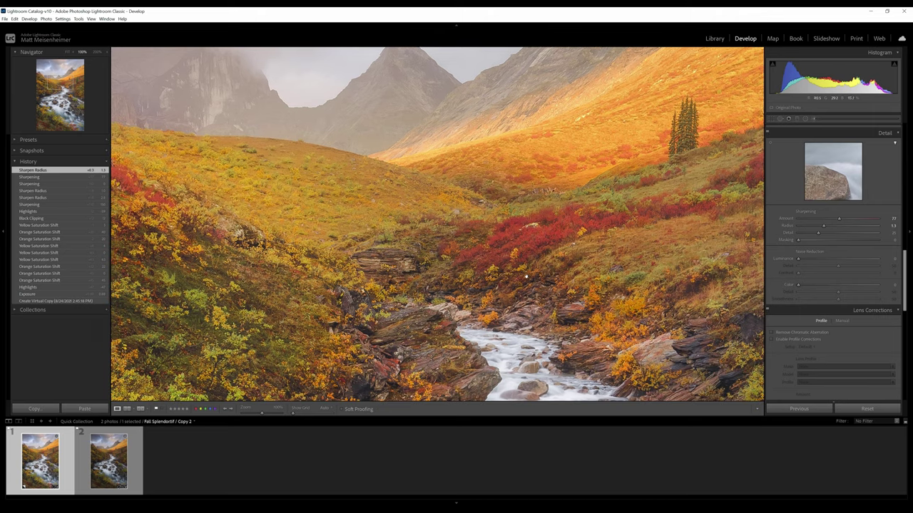
{"action": "left_click_drag", "start_coordinate": [508, 269], "coordinate": [522, 280]}
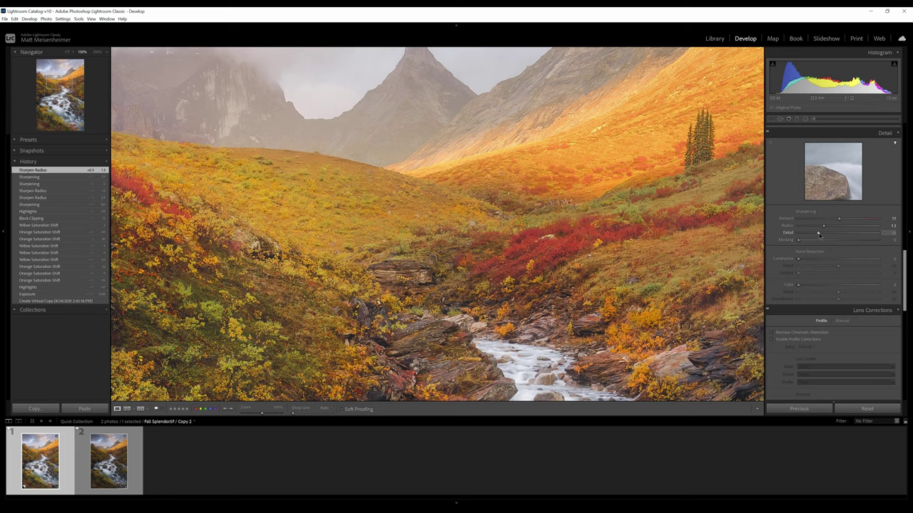
Step: Try a sharpening Detail of 60 and inspect the mountains and orange hillside
{"action": "left_click_drag", "start_coordinate": [819, 234], "coordinate": [837, 234]}
{"action": "left_click_drag", "start_coordinate": [863, 239], "coordinate": [851, 244]}
{"action": "left_click_drag", "start_coordinate": [832, 243], "coordinate": [849, 244]}
{"action": "left_click_drag", "start_coordinate": [674, 214], "coordinate": [497, 241]}
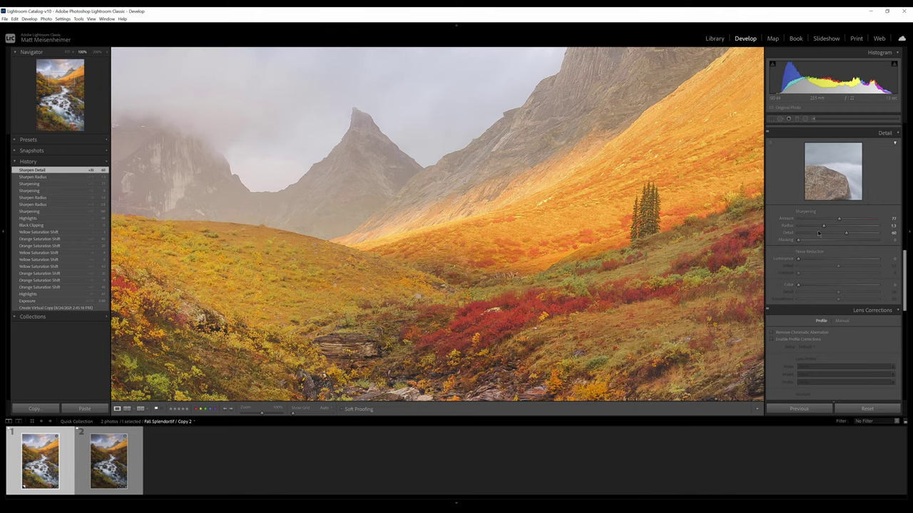
Step: Reset the sharpening Detail, set it to 50, and inspect the foliage and stream
{"action": "scroll", "coordinate": [847, 235], "scroll_direction": "down", "scroll_amount": 7}
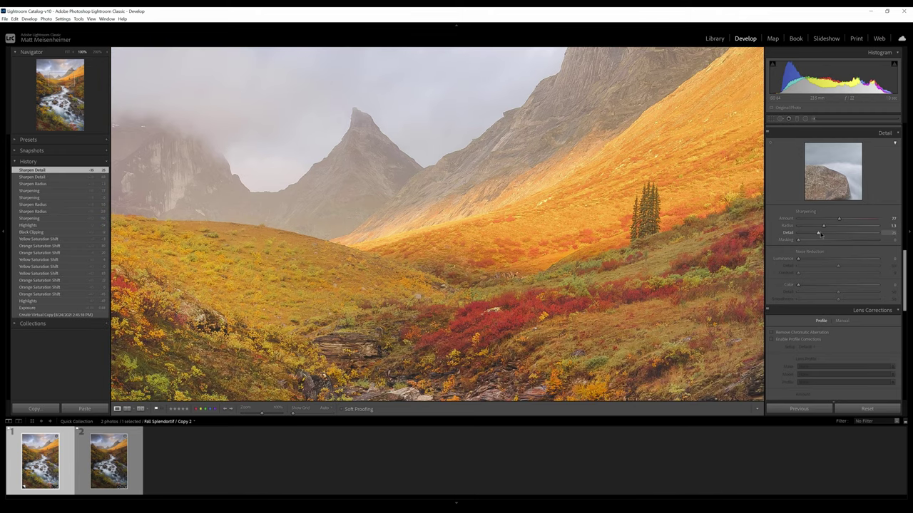
{"action": "left_click", "coordinate": [839, 238]}
{"action": "left_click_drag", "start_coordinate": [839, 239], "coordinate": [840, 239]}
{"action": "left_click_drag", "start_coordinate": [538, 333], "coordinate": [549, 227]}
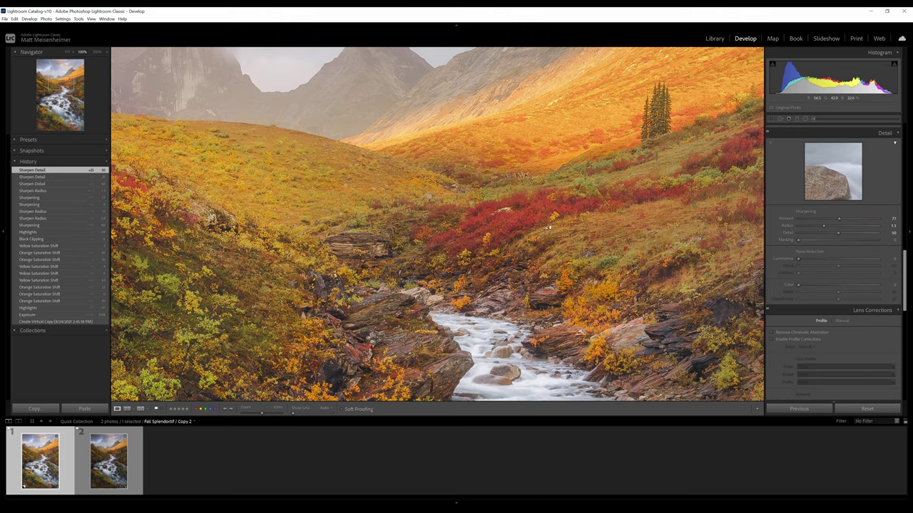
Step: Inspect the mountain peaks and repeatedly compare the latest Sharpen Detail state with the unsharpened Highlights state in the history
{"action": "left_click_drag", "start_coordinate": [469, 213], "coordinate": [411, 353]}
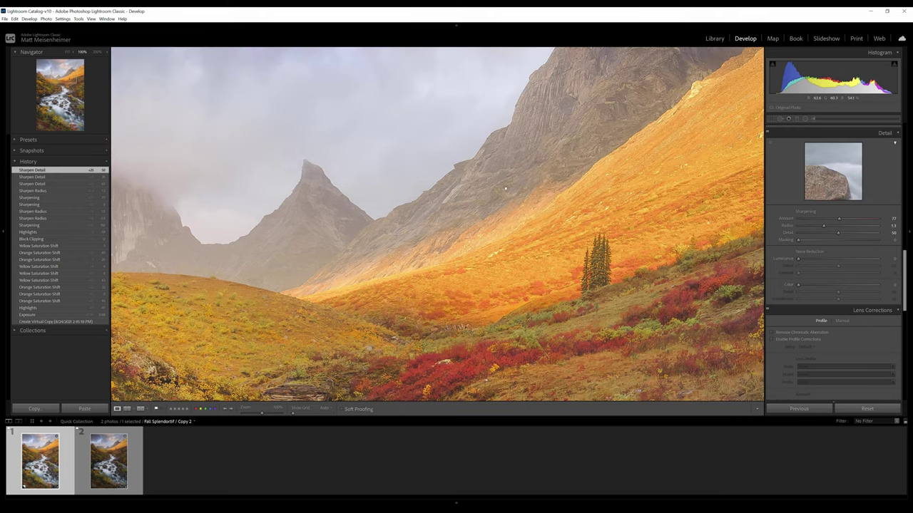
{"action": "left_click_drag", "start_coordinate": [598, 69], "coordinate": [562, 140]}
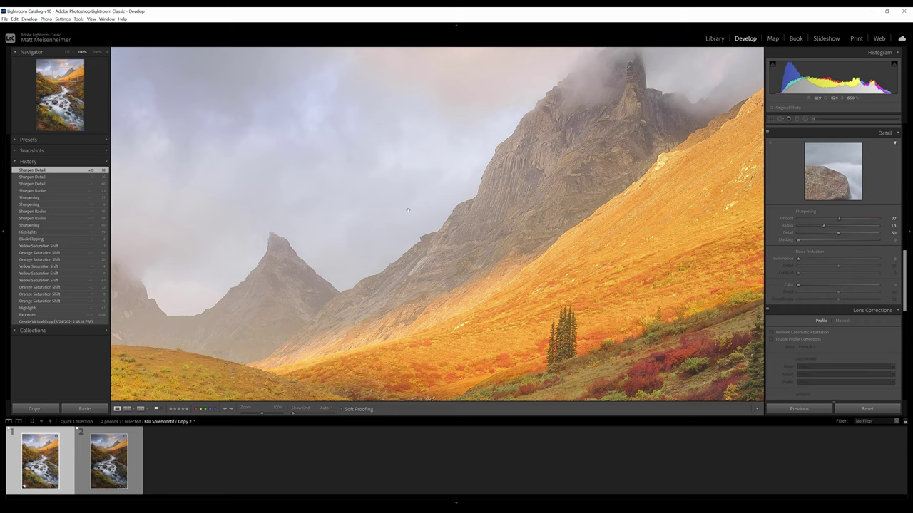
{"action": "left_click", "coordinate": [45, 231]}
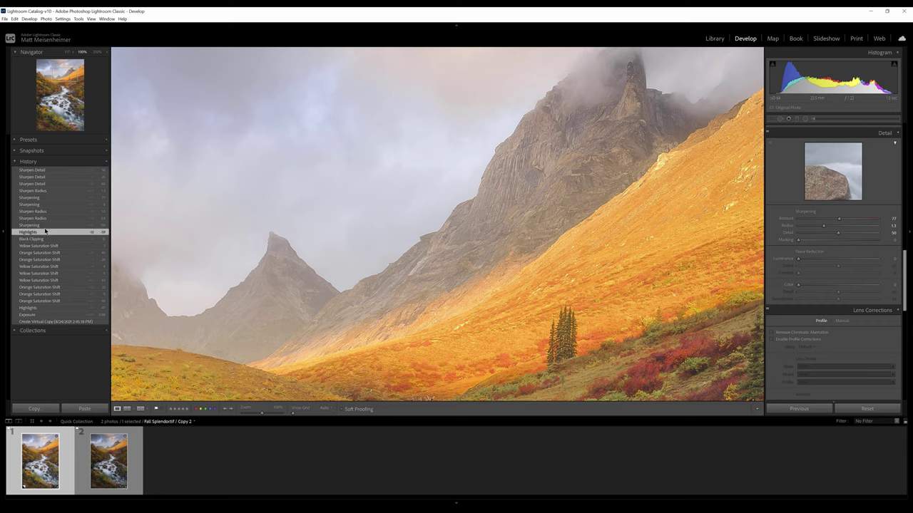
{"action": "left_click", "coordinate": [53, 170]}
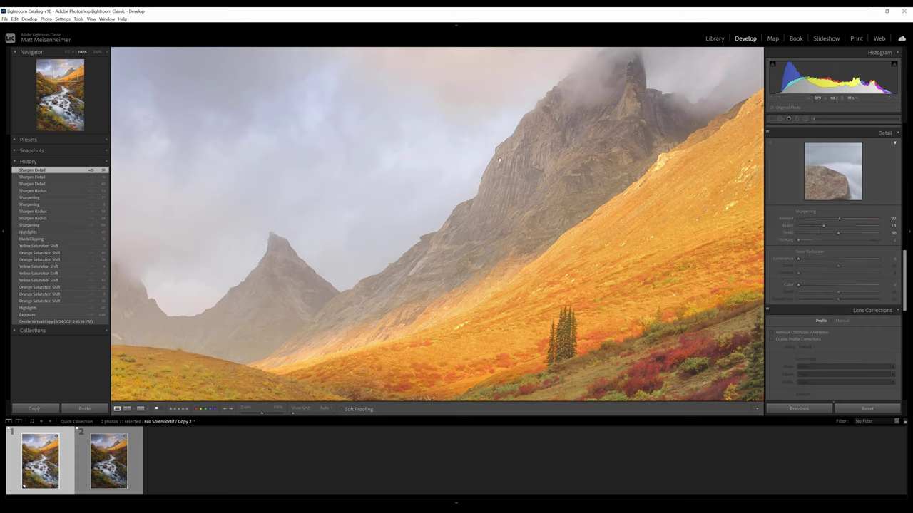
{"action": "left_click", "coordinate": [50, 233]}
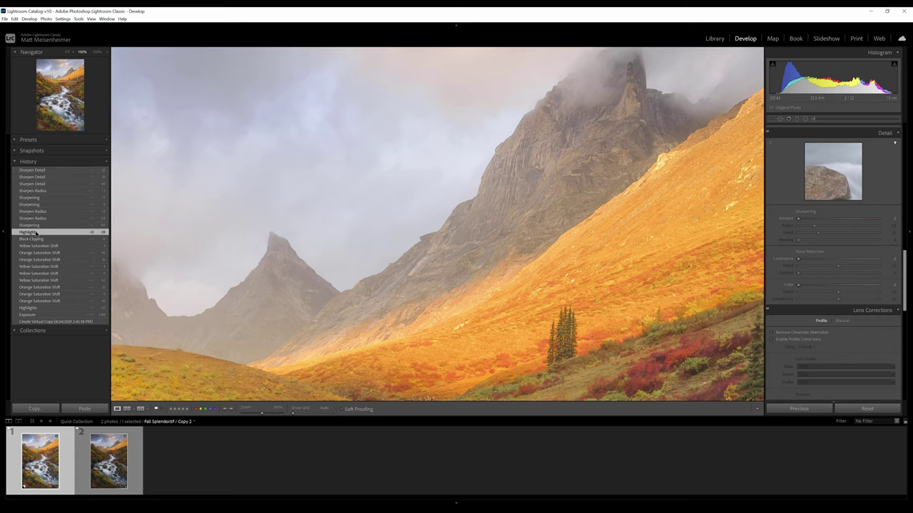
{"action": "left_click", "coordinate": [45, 171]}
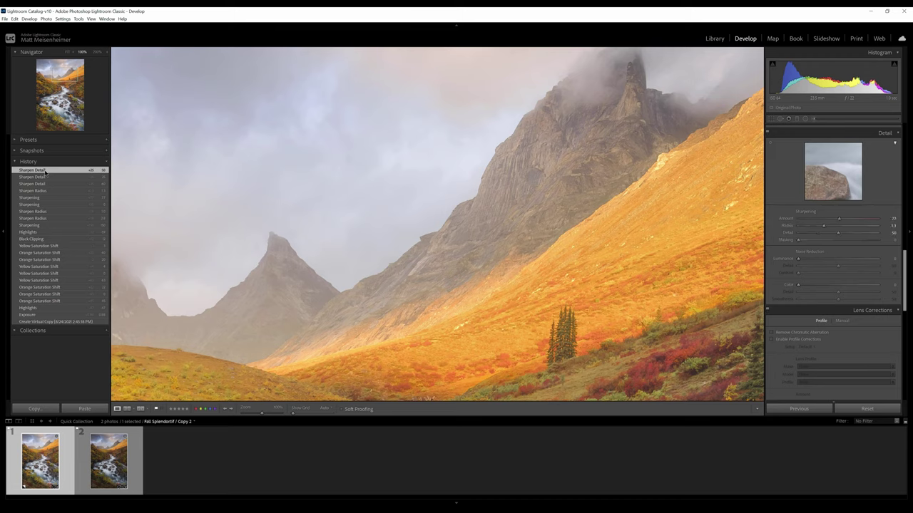
{"action": "left_click", "coordinate": [41, 233]}
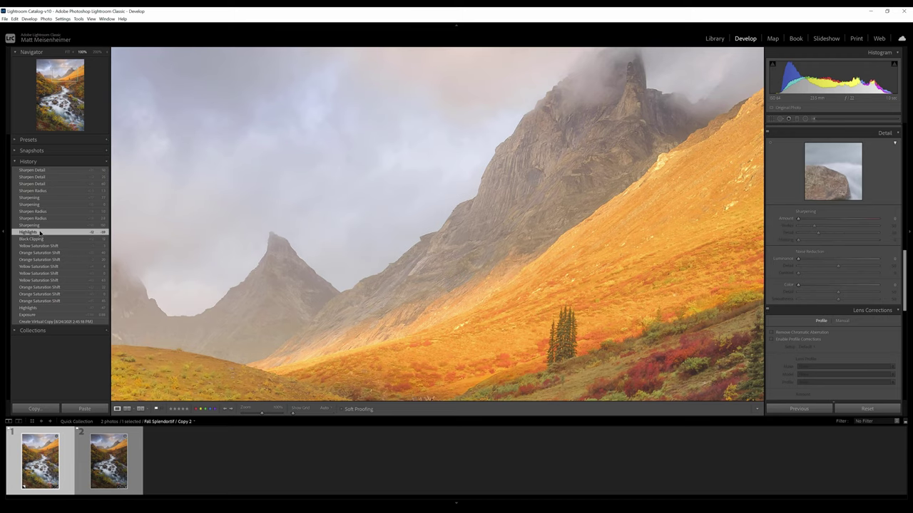
{"action": "left_click", "coordinate": [45, 170]}
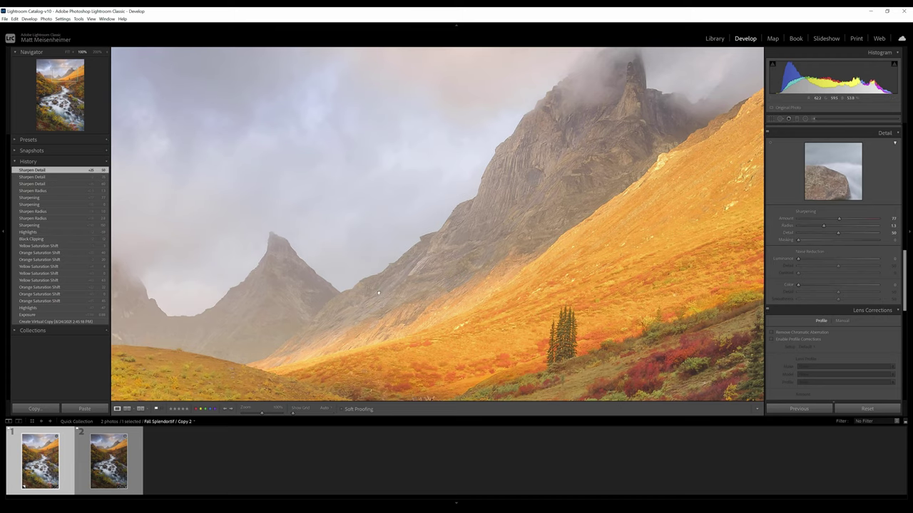
Step: Raise the sharpening Amount to 86 and inspect the mountains and orange hillside at 100% zoom
{"action": "scroll", "coordinate": [489, 207], "scroll_direction": "down", "scroll_amount": 5}
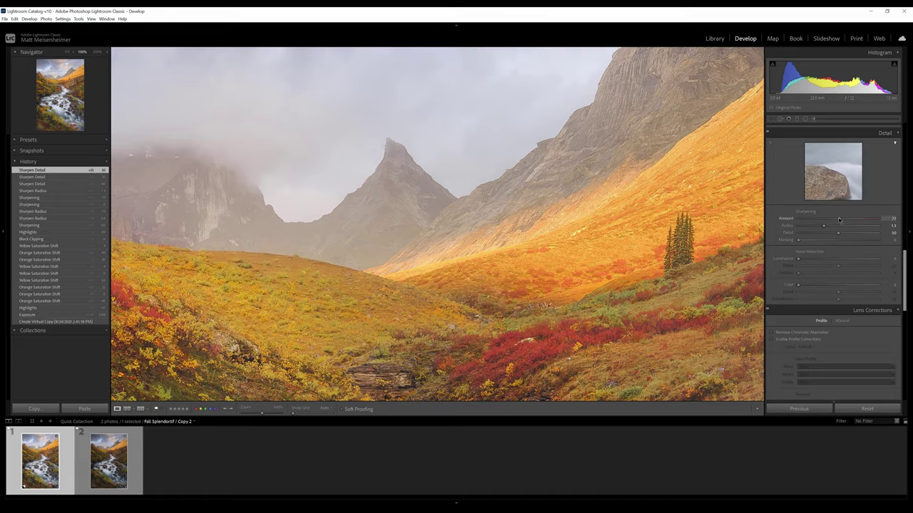
{"action": "mouse_move", "coordinate": [838, 220]}
{"action": "left_mouse_down"}
{"action": "mouse_move", "coordinate": [852, 222]}
{"action": "mouse_move", "coordinate": [844, 224]}
{"action": "left_mouse_up"}
{"action": "left_click_drag", "start_coordinate": [641, 109], "coordinate": [562, 184]}
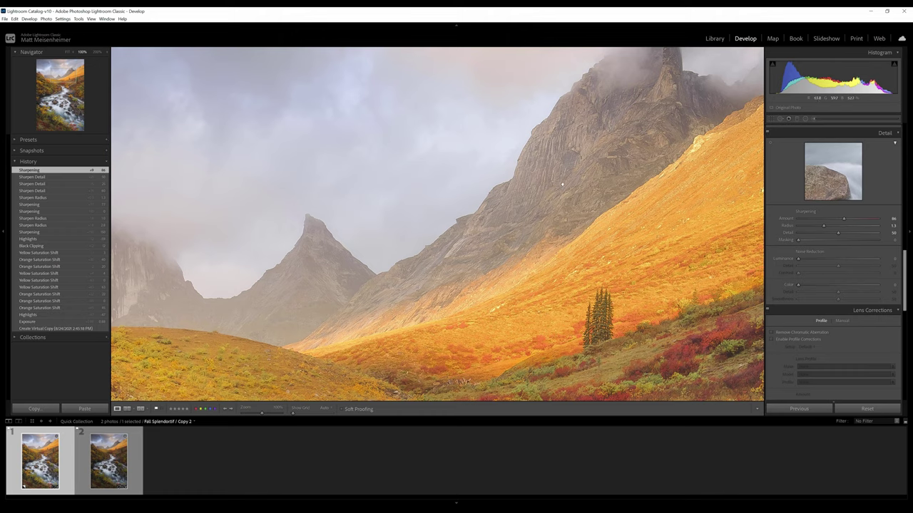
{"action": "left_click_drag", "start_coordinate": [554, 221], "coordinate": [564, 153]}
Step: Try a sharpening Amount of 150 and inspect the mountain rock faces and the valley
{"action": "left_click_drag", "start_coordinate": [843, 219], "coordinate": [879, 219]}
{"action": "left_click_drag", "start_coordinate": [556, 214], "coordinate": [443, 236]}
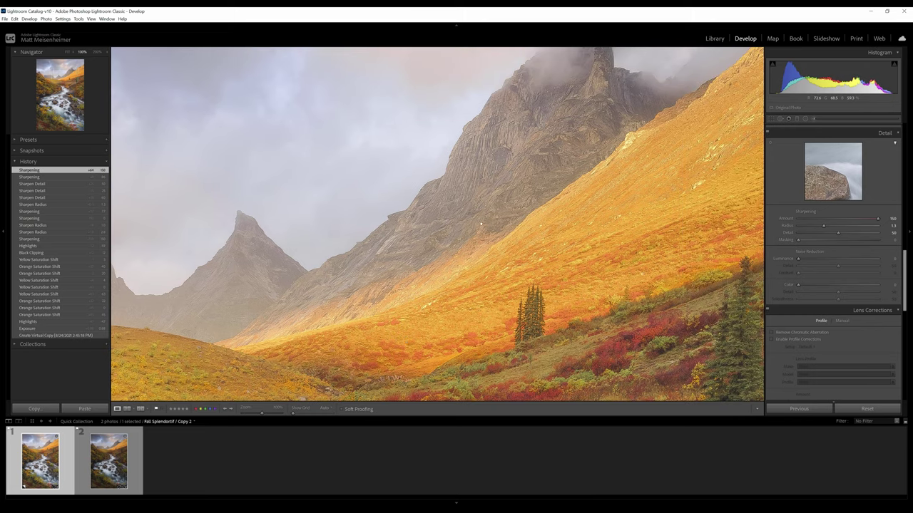
{"action": "left_click_drag", "start_coordinate": [507, 197], "coordinate": [522, 185]}
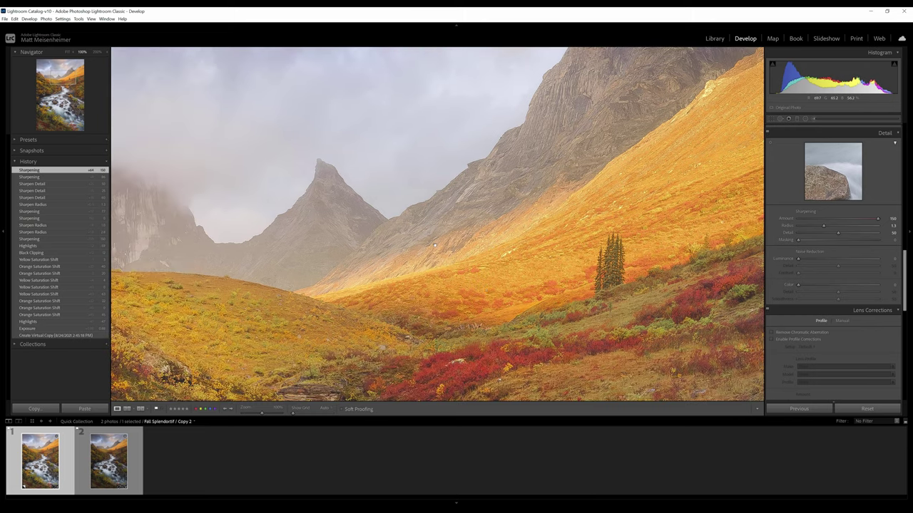
{"action": "left_click_drag", "start_coordinate": [445, 233], "coordinate": [472, 264]}
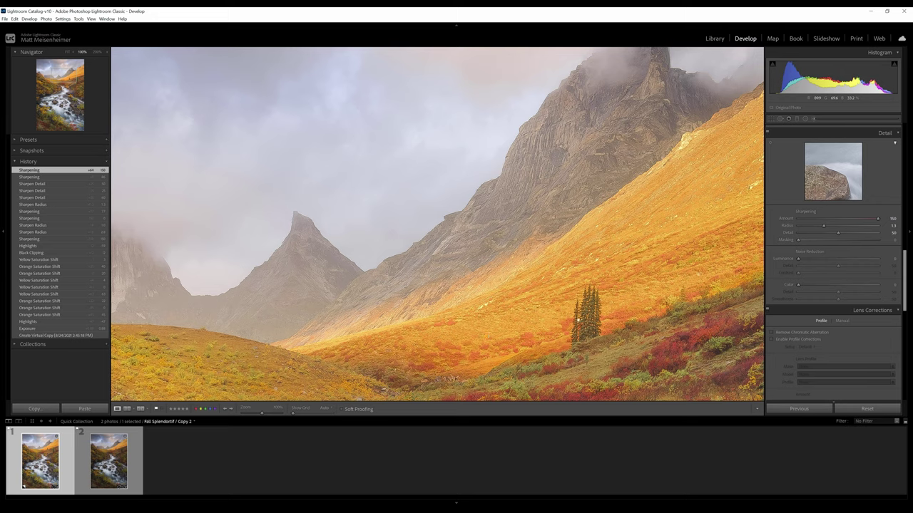
Step: Set the sharpening Amount to 85 and compare the result with the unsharpened Highlights state in the history
{"action": "left_click_drag", "start_coordinate": [877, 219], "coordinate": [843, 223]}
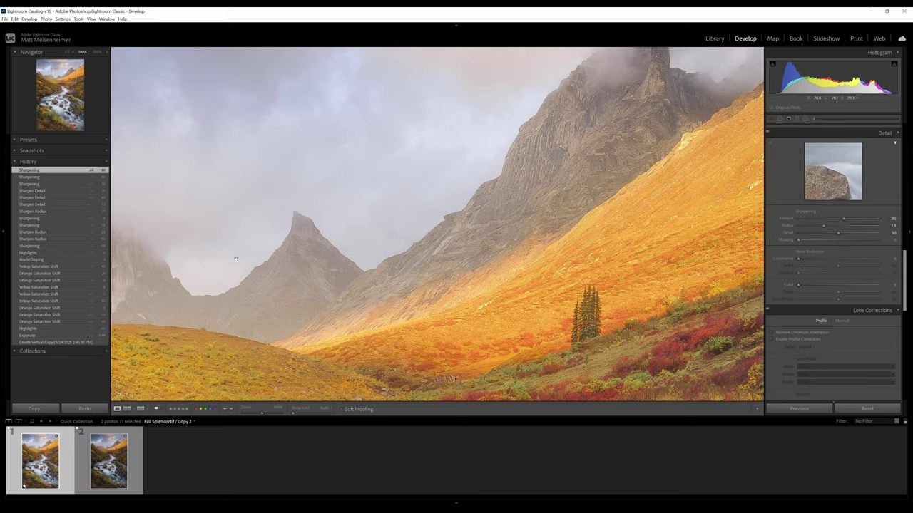
{"action": "left_click", "coordinate": [71, 170]}
{"action": "left_click", "coordinate": [46, 254]}
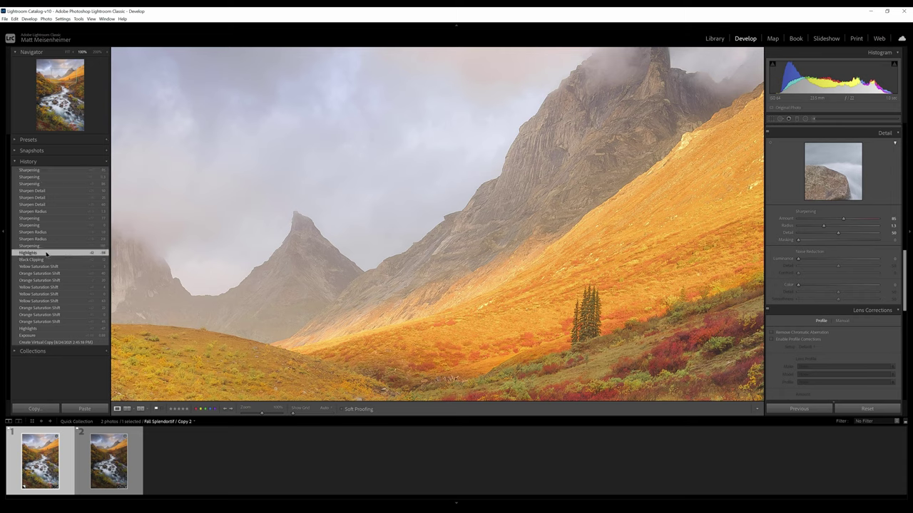
{"action": "left_click", "coordinate": [49, 170]}
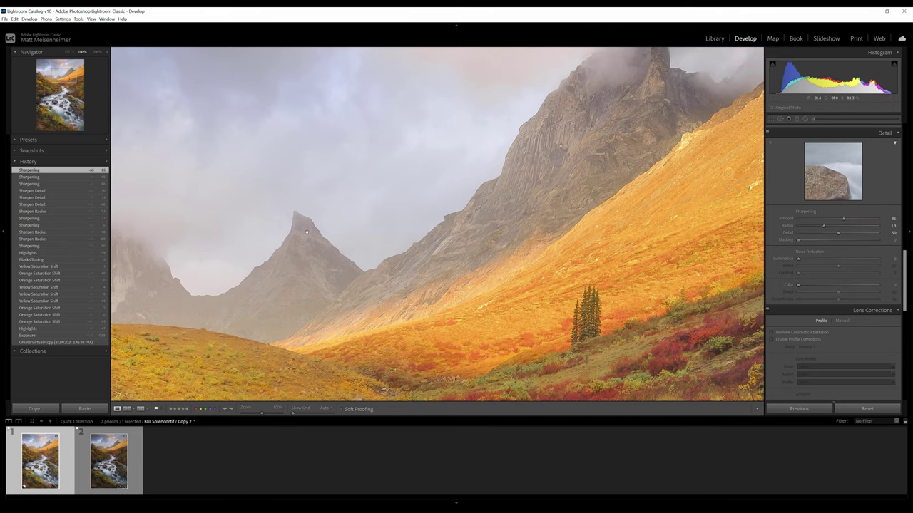
{"action": "left_click_drag", "start_coordinate": [408, 254], "coordinate": [461, 233]}
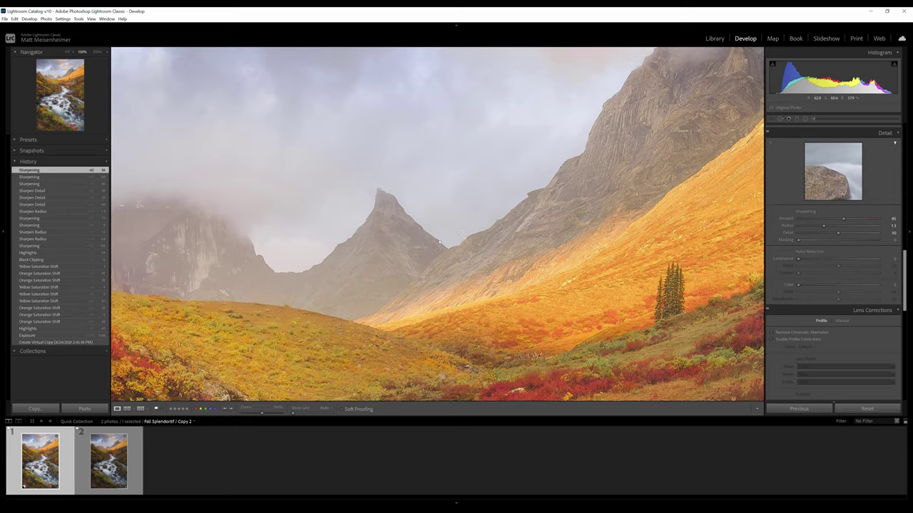
Step: Fit the whole photo in view and set the sharpening Masking to 50 while previewing the black-and-white mask
{"action": "left_click", "coordinate": [467, 248]}
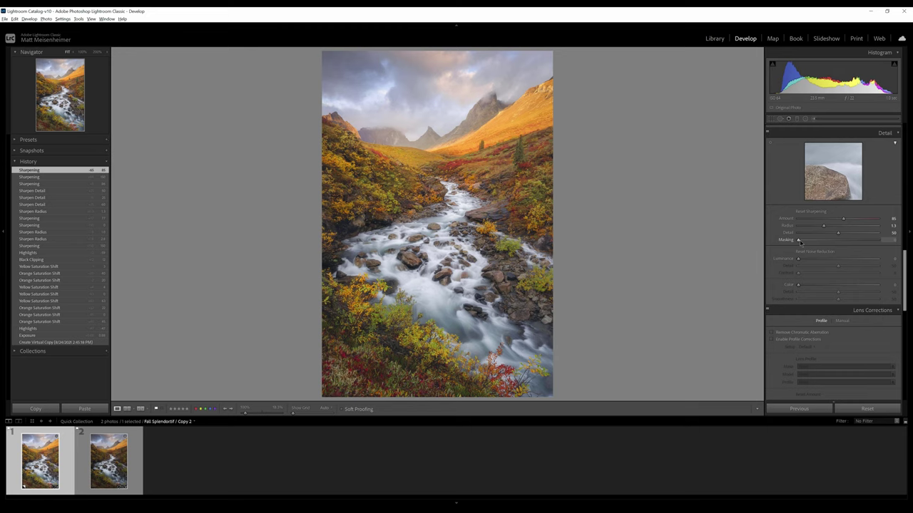
{"action": "left_click_drag", "start_coordinate": [800, 242], "coordinate": [838, 246]}
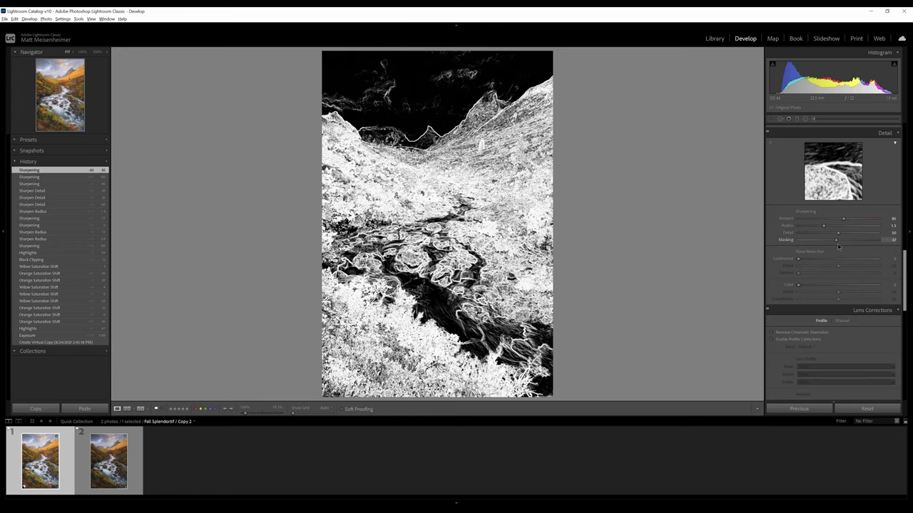
{"action": "mouse_move", "coordinate": [839, 247]}
{"action": "left_mouse_down"}
{"action": "mouse_move", "coordinate": [865, 243]}
{"action": "mouse_move", "coordinate": [840, 245]}
{"action": "left_mouse_up"}
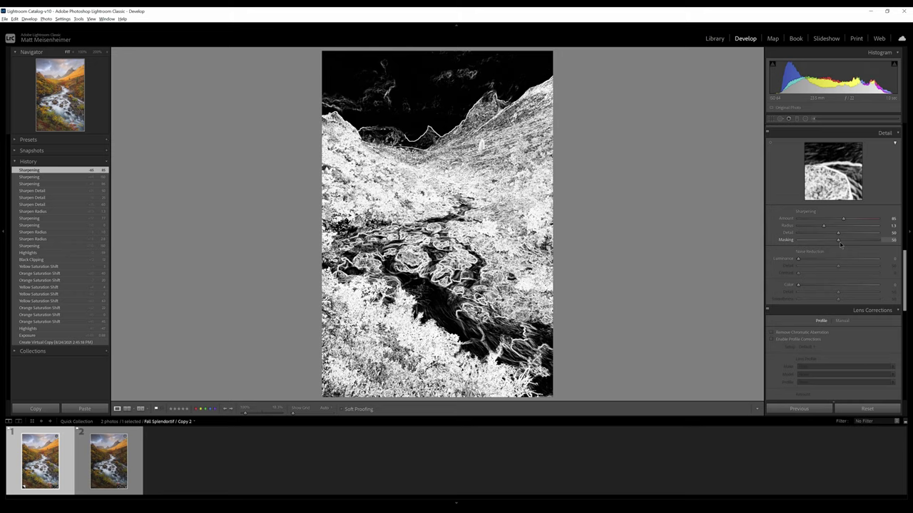
{"action": "left_click_drag", "start_coordinate": [840, 245], "coordinate": [838, 246]}
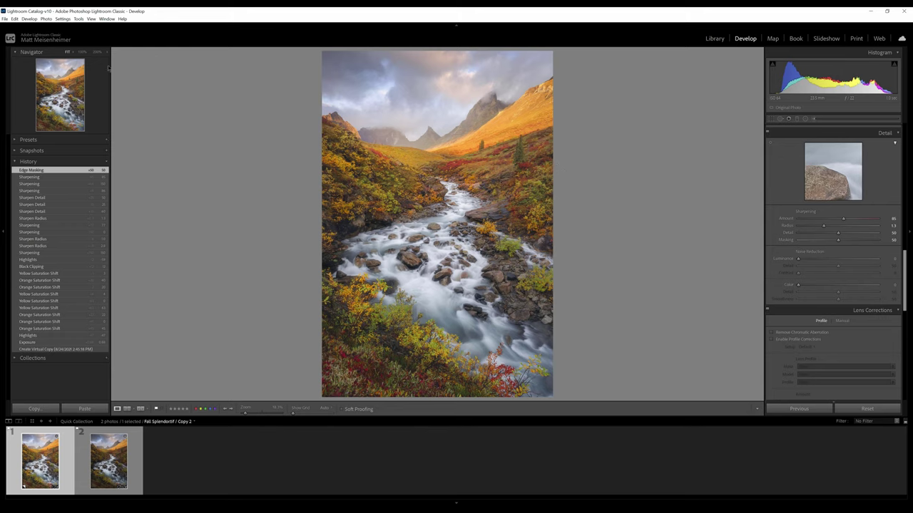
Step: Start exporting the photo to the hard drive, into a Desktop subfolder named "File for Print"
{"action": "left_click", "coordinate": [5, 19]}
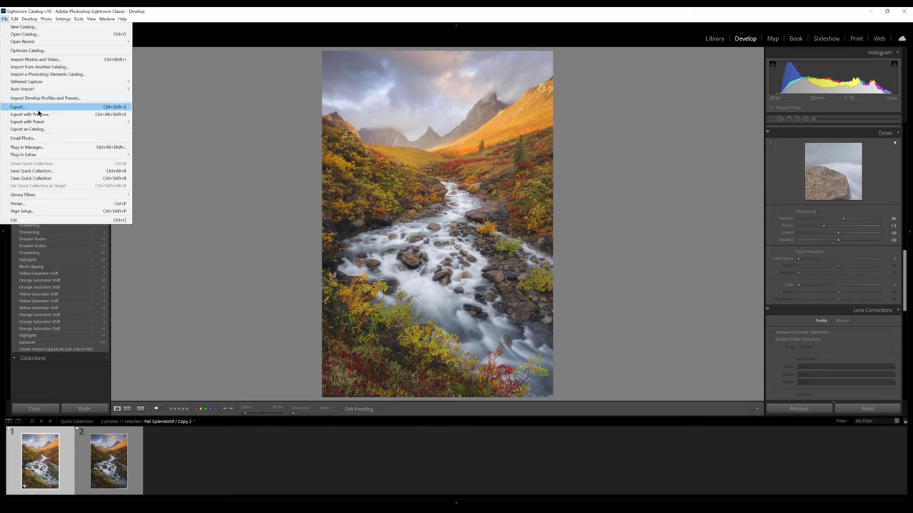
{"action": "left_click", "coordinate": [41, 108]}
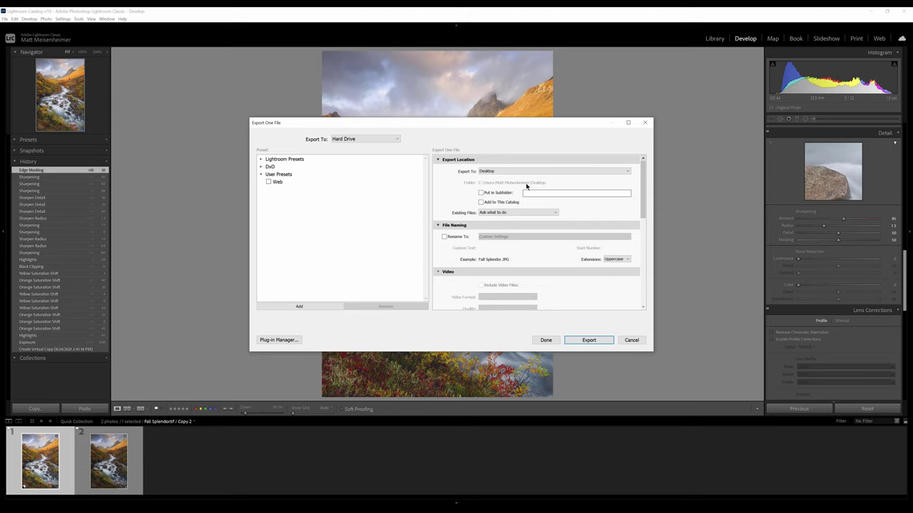
{"action": "left_click", "coordinate": [481, 193]}
{"action": "type", "text": "File for Prin"}
{"action": "type", "text": "t"}
{"action": "left_click", "coordinate": [627, 173]}
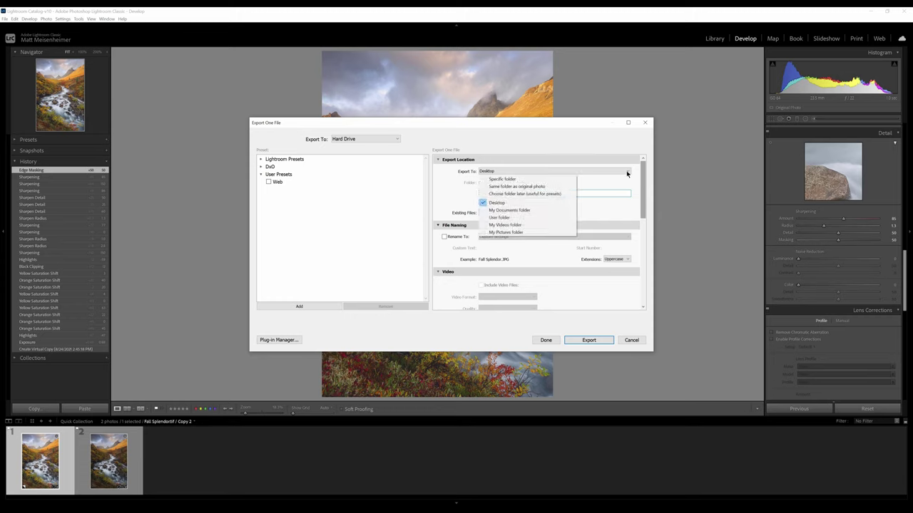
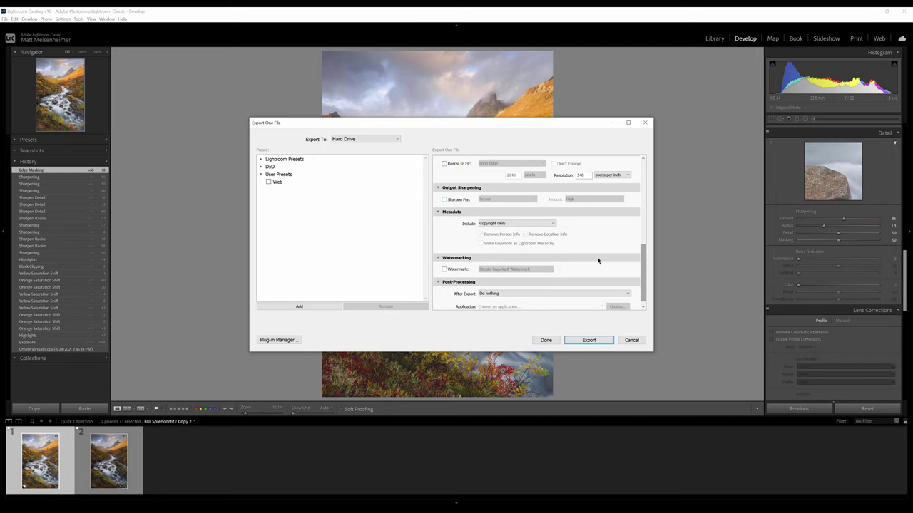
Step: Review the export settings and export the photo as an sRGB JPEG at quality 100, without resizing or output sharpening
{"action": "scroll", "coordinate": [647, 264], "scroll_direction": "down", "scroll_amount": 1}
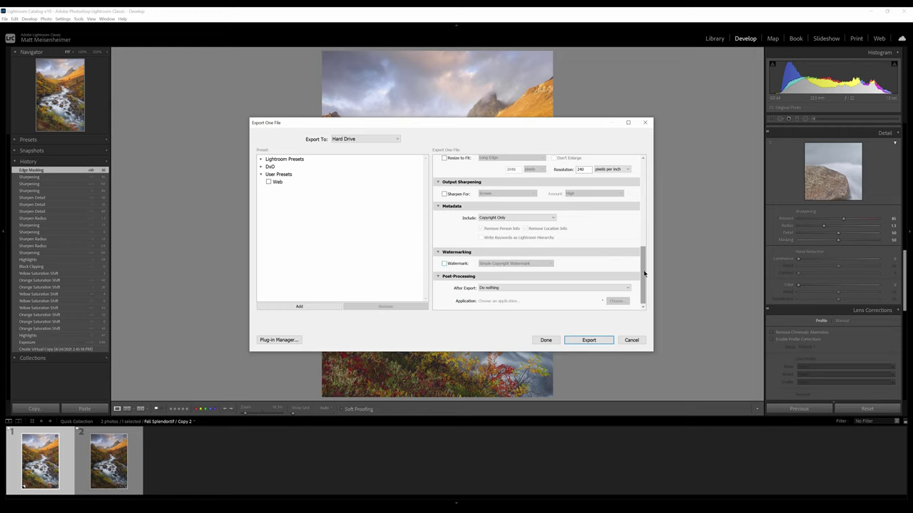
{"action": "left_click_drag", "start_coordinate": [646, 271], "coordinate": [647, 209]}
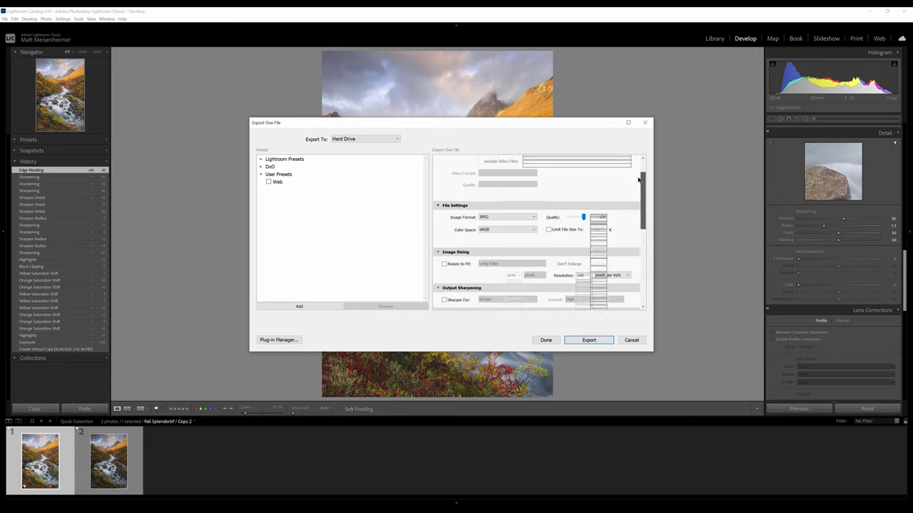
{"action": "left_click", "coordinate": [641, 201]}
{"action": "left_click_drag", "start_coordinate": [641, 201], "coordinate": [644, 227]}
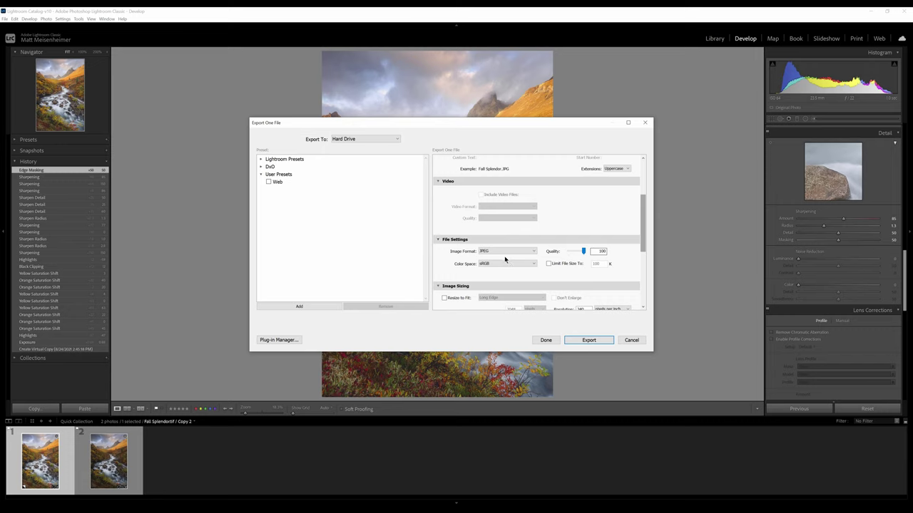
{"action": "scroll", "coordinate": [644, 237], "scroll_direction": "up", "scroll_amount": 5}
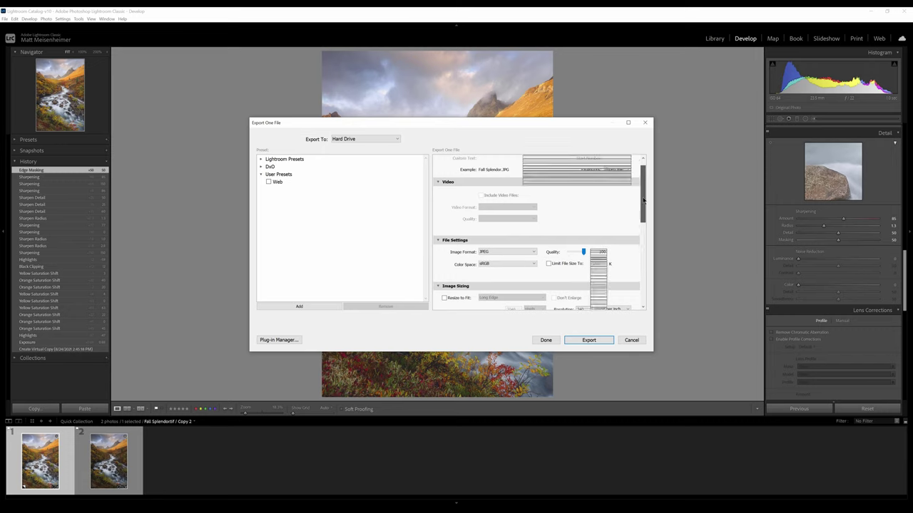
{"action": "left_click", "coordinate": [589, 340]}
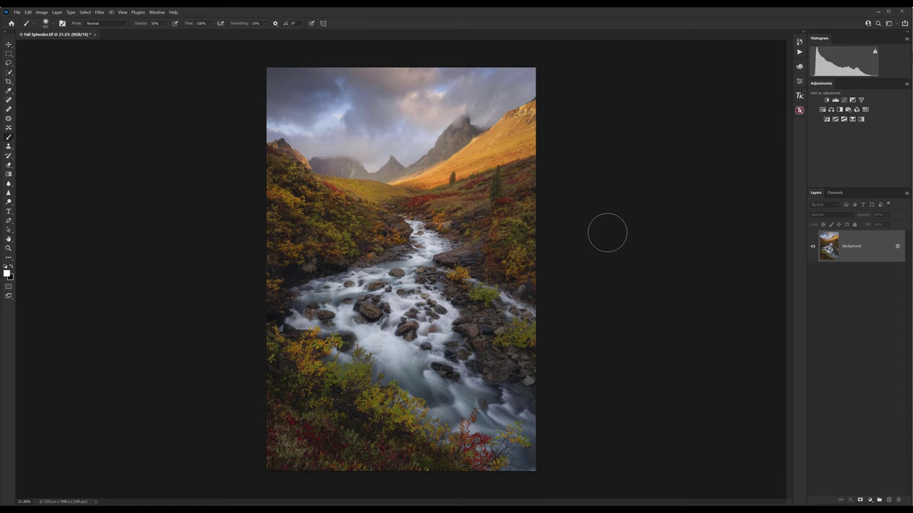
Step: In Photoshop, set up a custom proof condition for Fall Splendor.tif with BayViewing_1E103108 as the device to simulate
{"action": "left_click", "coordinate": [123, 13]}
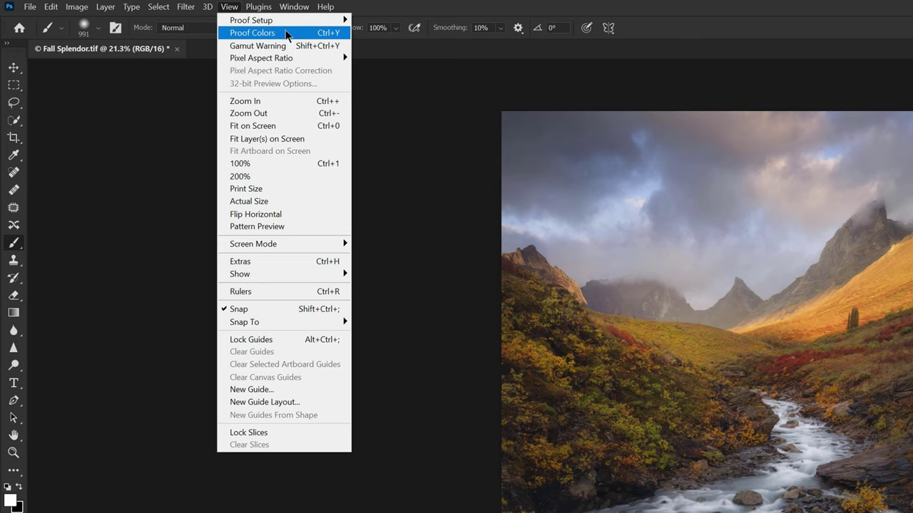
{"action": "mouse_move", "coordinate": [299, 22]}
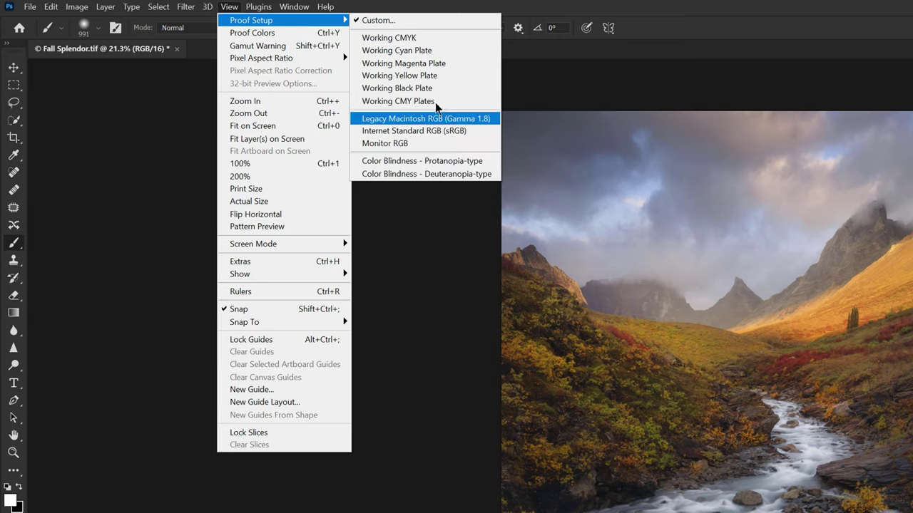
{"action": "left_click", "coordinate": [410, 21]}
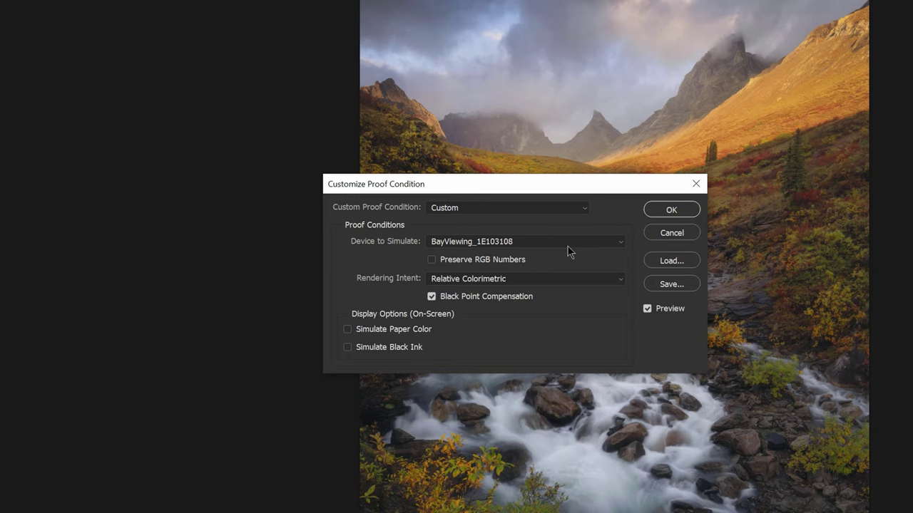
{"action": "left_click", "coordinate": [621, 247]}
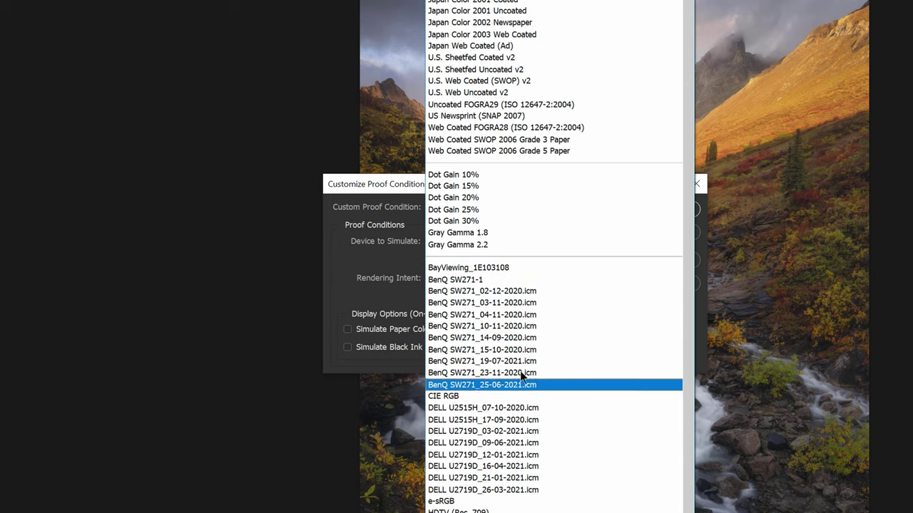
{"action": "left_click", "coordinate": [503, 268]}
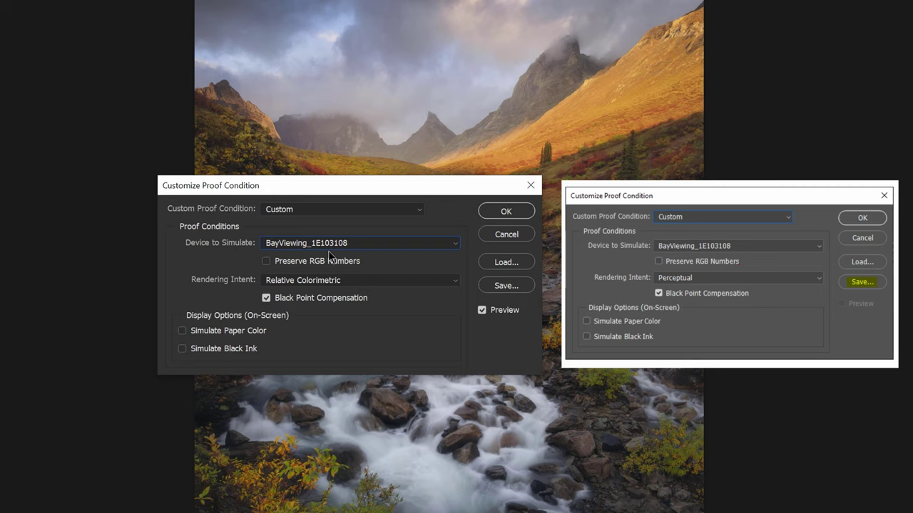
Step: Apply the BayViewing_1E103108 custom proof condition and turn off the Proof Colors preview
{"action": "left_click", "coordinate": [509, 210]}
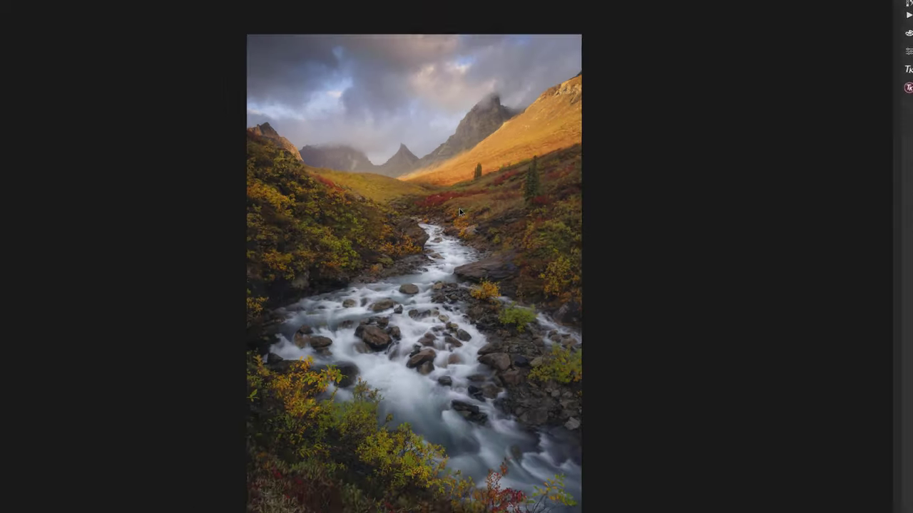
{"action": "left_click", "coordinate": [122, 13]}
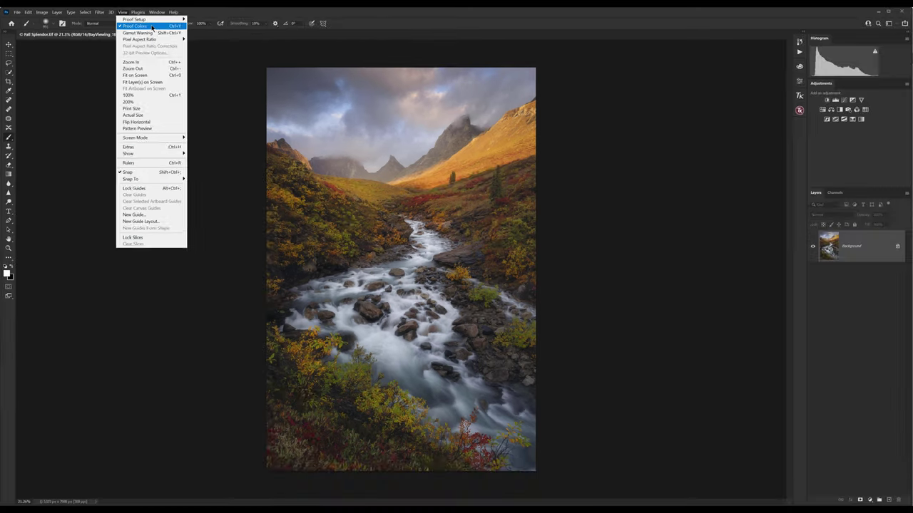
{"action": "left_click", "coordinate": [332, 41]}
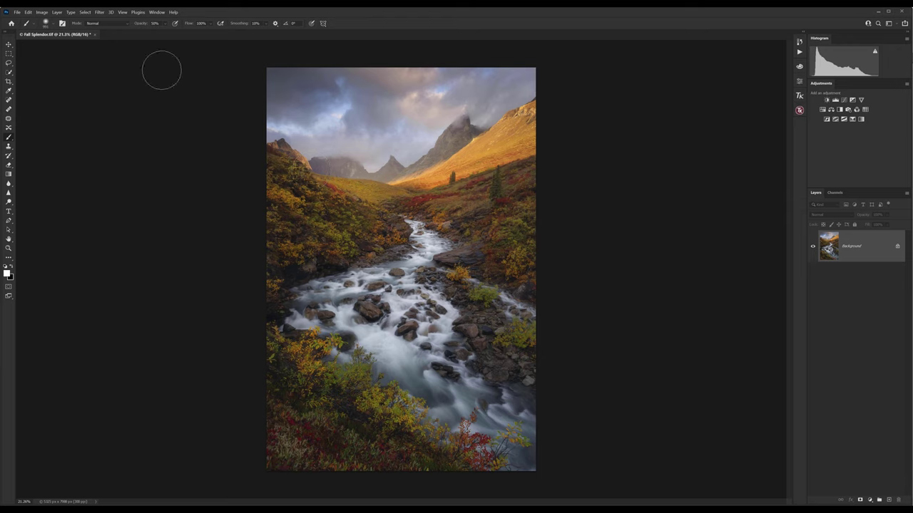
Step: Brighten the photo with the Camera Raw Filter, setting Exposure to +0.90 and pulling Highlights down
{"action": "left_click", "coordinate": [99, 12]}
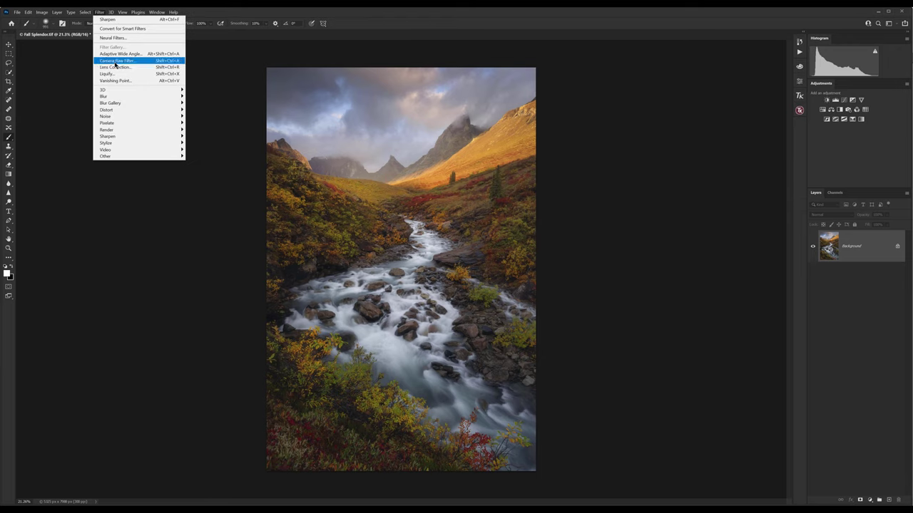
{"action": "left_click", "coordinate": [118, 60]}
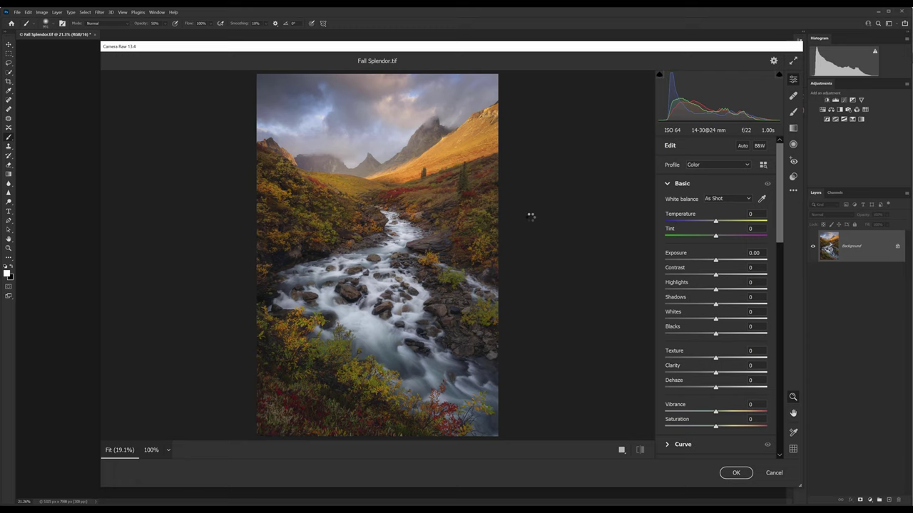
{"action": "left_click_drag", "start_coordinate": [715, 262], "coordinate": [724, 263]}
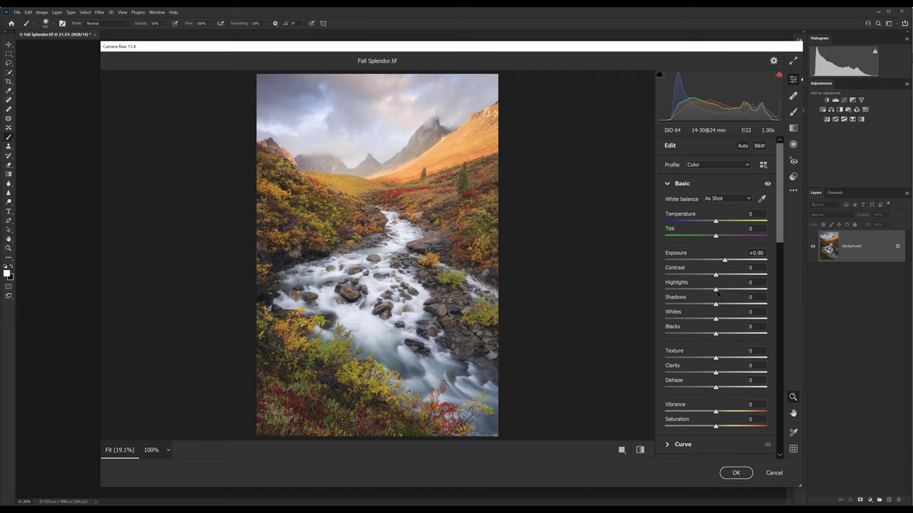
{"action": "left_click_drag", "start_coordinate": [717, 292], "coordinate": [687, 294]}
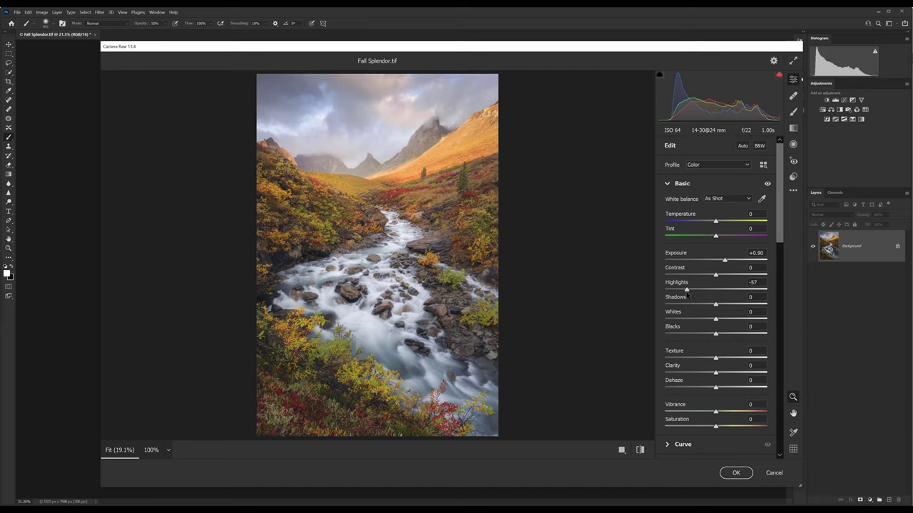
{"action": "left_click_drag", "start_coordinate": [687, 295], "coordinate": [691, 295]}
{"action": "left_click", "coordinate": [736, 473]}
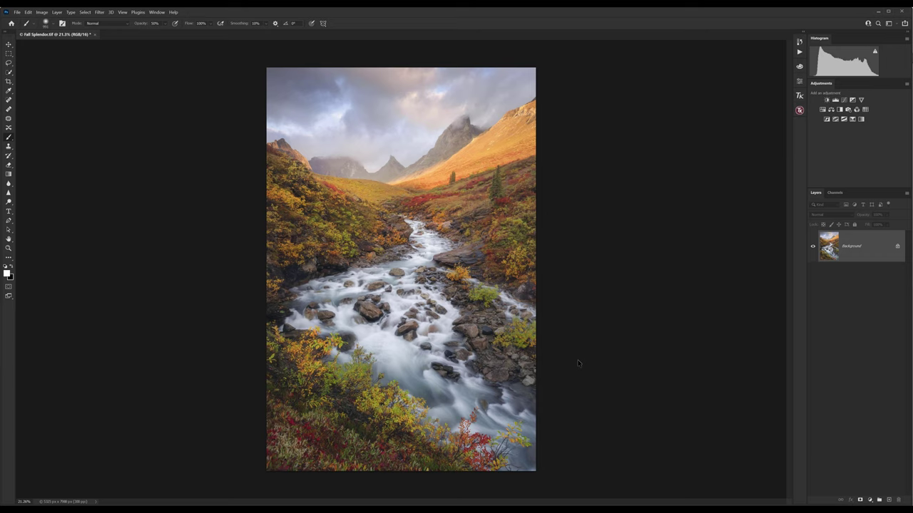
Step: Turn on Proof Colors and compare the brightened photo with and without the BayViewing_1E103108 soft proof
{"action": "left_click", "coordinate": [126, 13]}
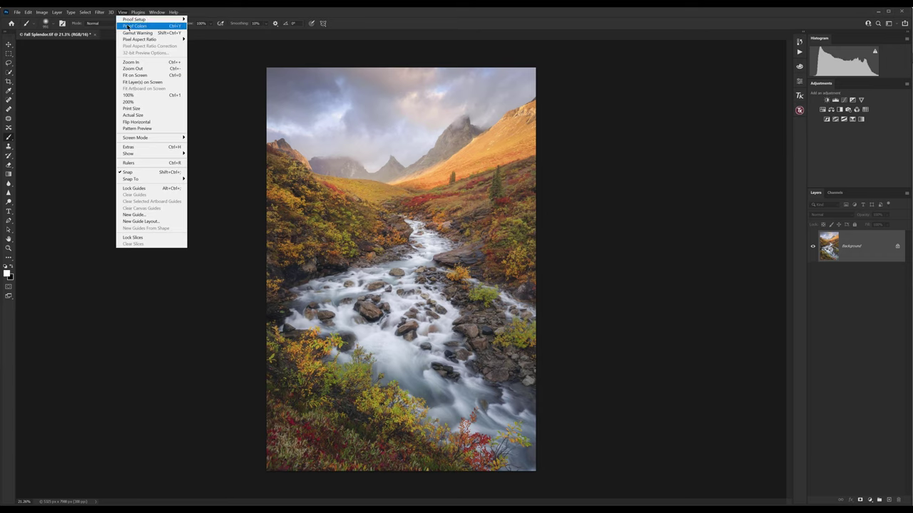
{"action": "left_click", "coordinate": [128, 27]}
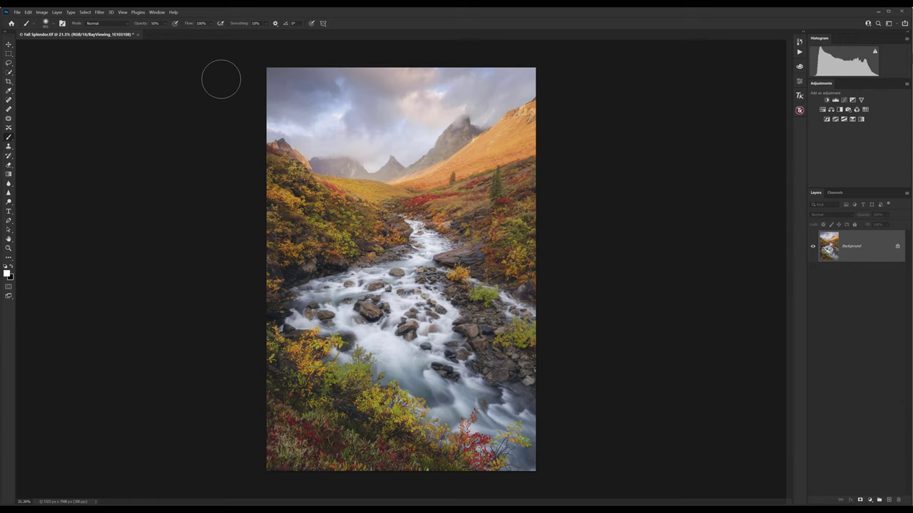
{"action": "key", "text": "ctrl+y"}
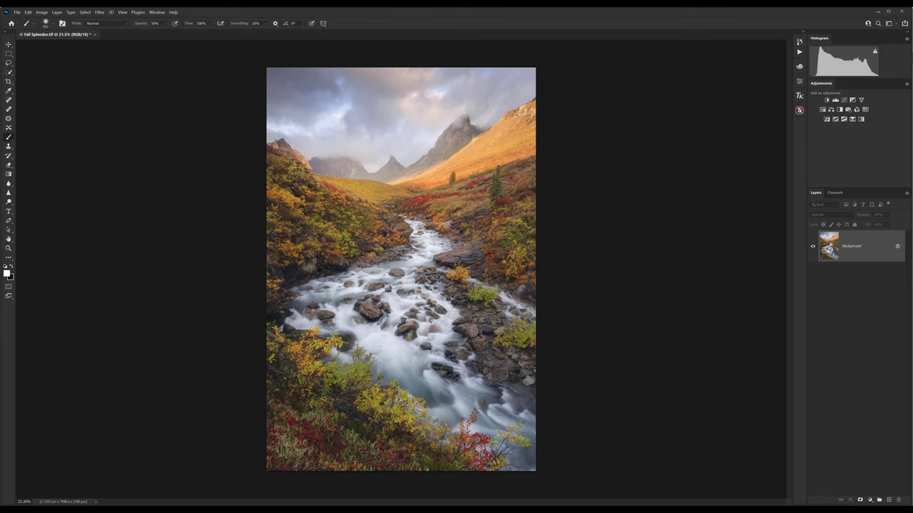
{"action": "key", "text": "ctrl+y"}
{"action": "key", "text": "ctrl+y"}
{"action": "key", "text": "ctrl+y"}
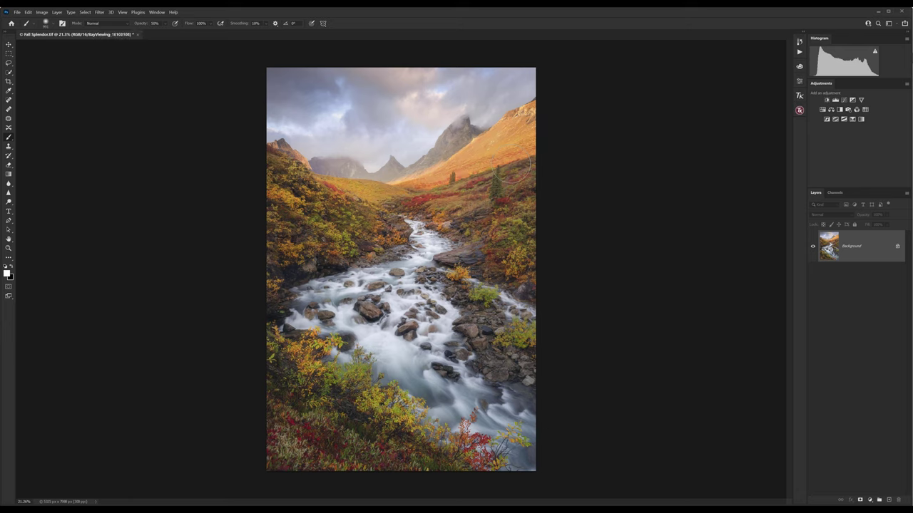
{"action": "key", "text": "ctrl+y"}
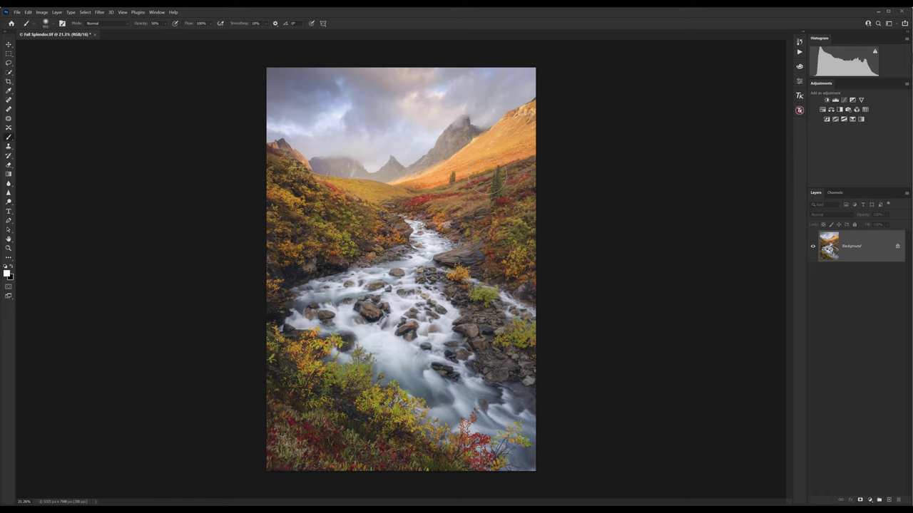
{"action": "key", "text": "ctrl+y"}
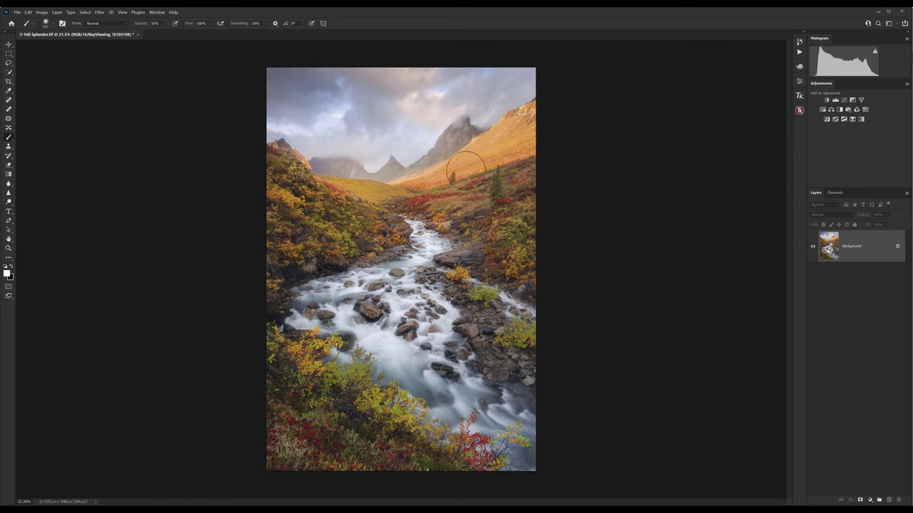
Step: Examine the color change on the sunlit orange hillside by switching the soft proof off and on
{"action": "key", "text": "ctrl+y"}
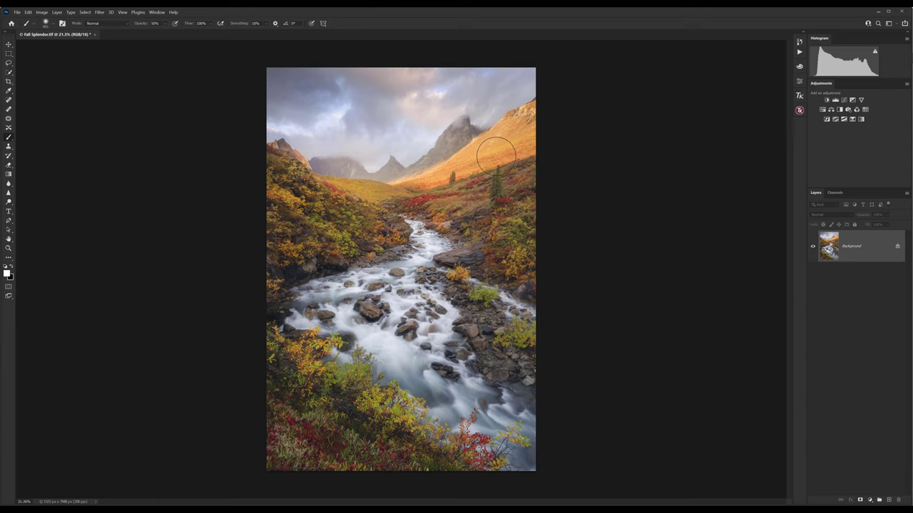
{"action": "left_click_drag", "start_coordinate": [496, 153], "coordinate": [451, 177]}
{"action": "key", "text": "ctrl+y"}
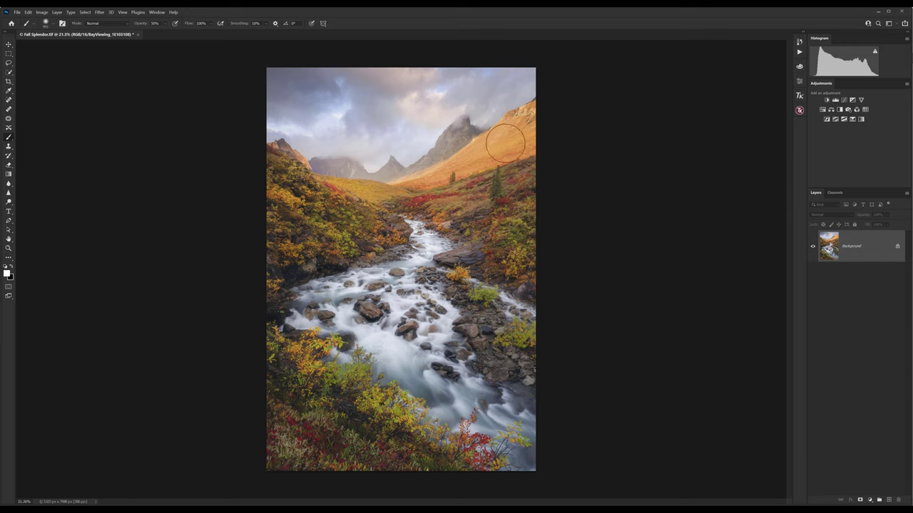
{"action": "key", "text": "ctrl+y"}
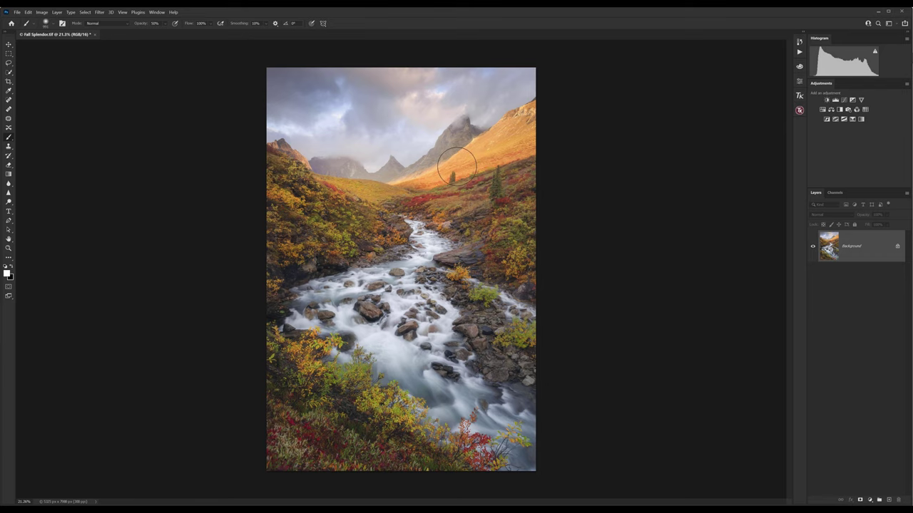
{"action": "key", "text": "ctrl+y"}
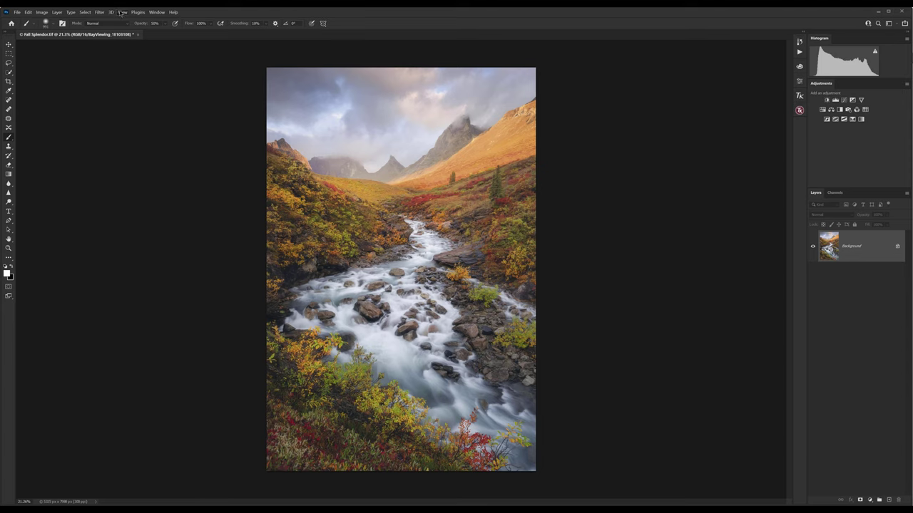
{"action": "left_click", "coordinate": [122, 12]}
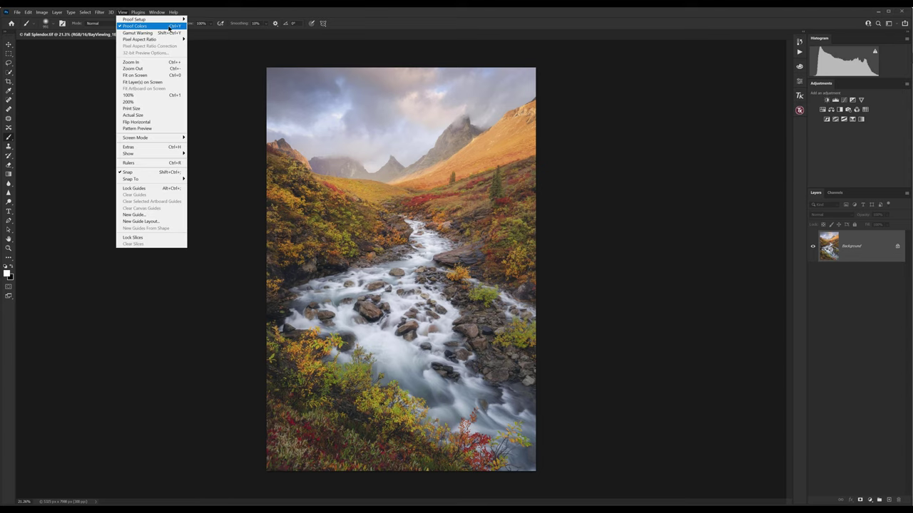
{"action": "left_click", "coordinate": [244, 219]}
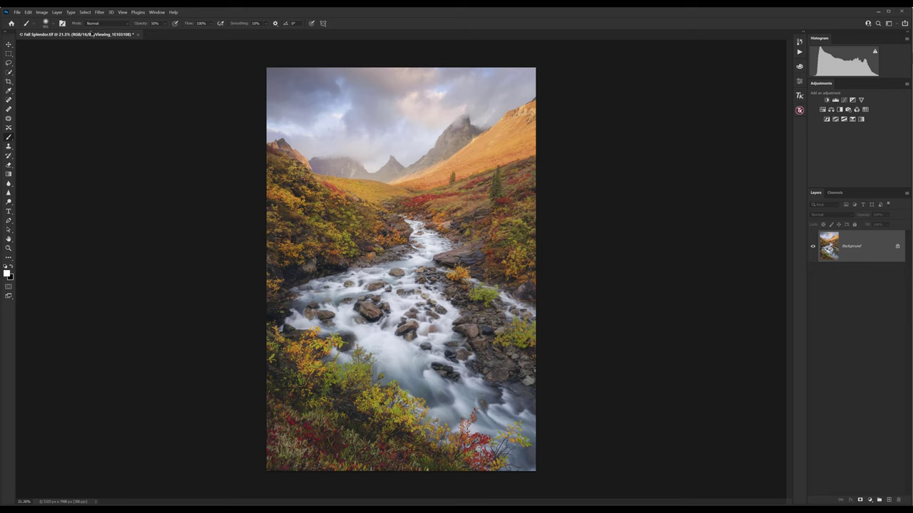
Step: Start a Color Range selection using Sampled Colors and sample the orange tones of the sunlit hillside
{"action": "left_click", "coordinate": [84, 12]}
{"action": "left_click", "coordinate": [97, 77]}
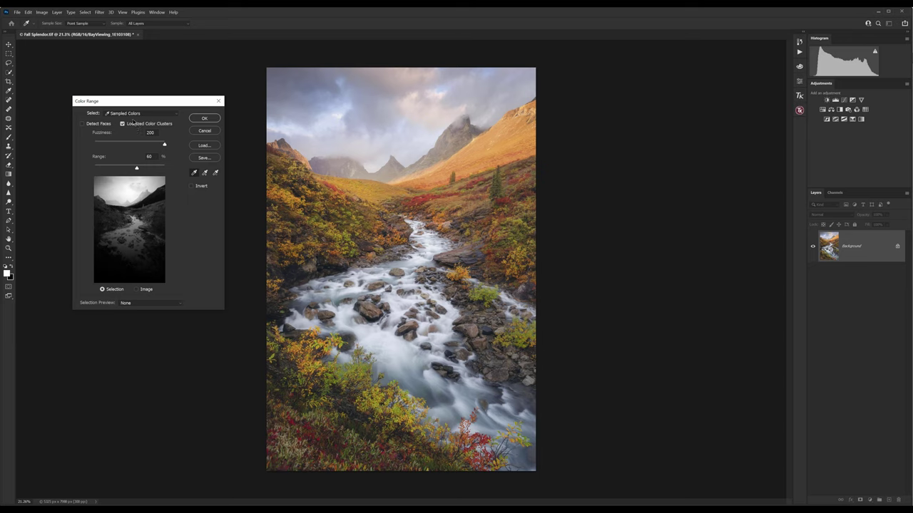
{"action": "left_click", "coordinate": [141, 114]}
{"action": "left_click", "coordinate": [134, 122]}
{"action": "left_click", "coordinate": [474, 156]}
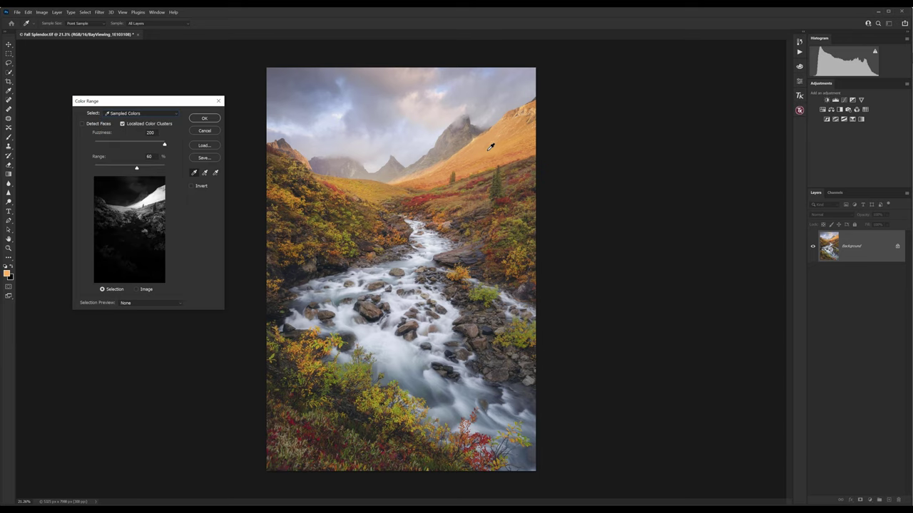
{"action": "left_click", "coordinate": [499, 129]}
{"action": "left_click", "coordinate": [485, 150]}
{"action": "left_click", "coordinate": [521, 122]}
{"action": "left_click", "coordinate": [502, 141]}
{"action": "left_click", "coordinate": [465, 159]}
Step: Refine the hillside color selection to Fuzziness 200 and Range 52% and create the selection
{"action": "left_click_drag", "start_coordinate": [161, 105], "coordinate": [197, 105]}
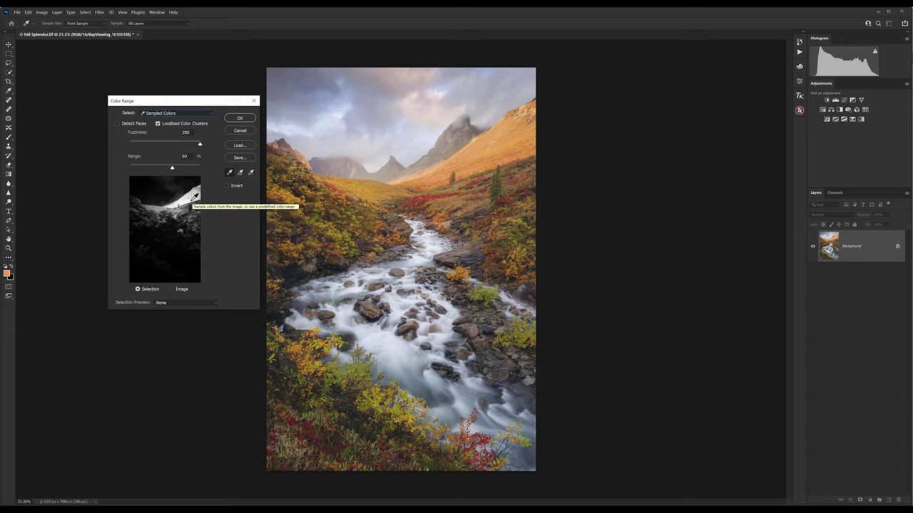
{"action": "left_click_drag", "start_coordinate": [171, 167], "coordinate": [182, 168]}
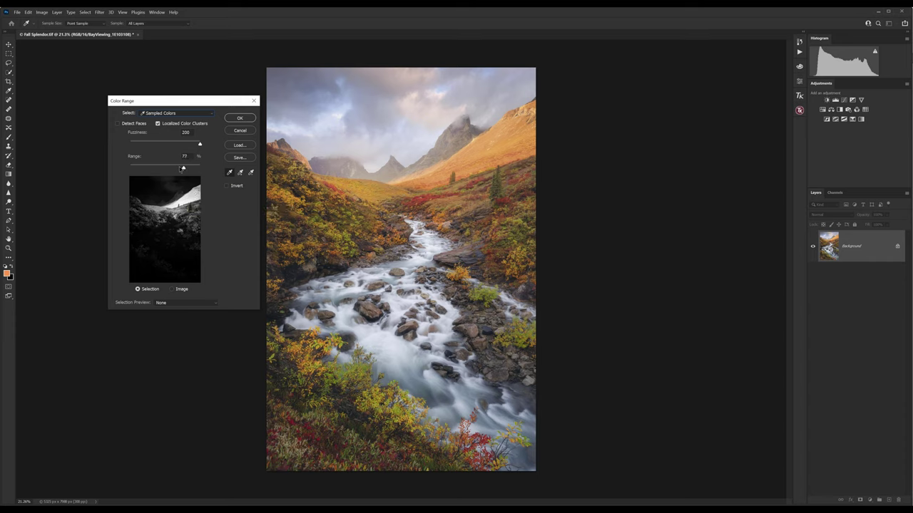
{"action": "left_click_drag", "start_coordinate": [157, 148], "coordinate": [158, 148]}
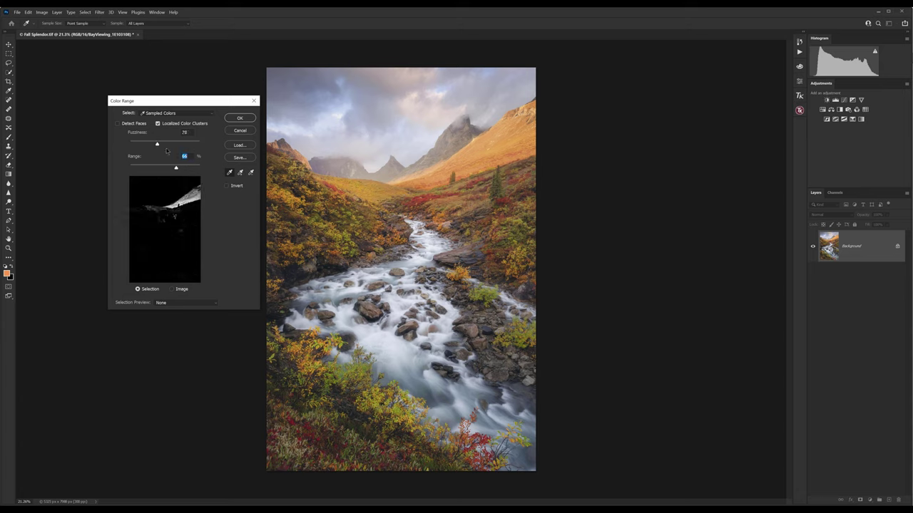
{"action": "left_click_drag", "start_coordinate": [176, 168], "coordinate": [163, 170]}
{"action": "key", "text": "Tab"}
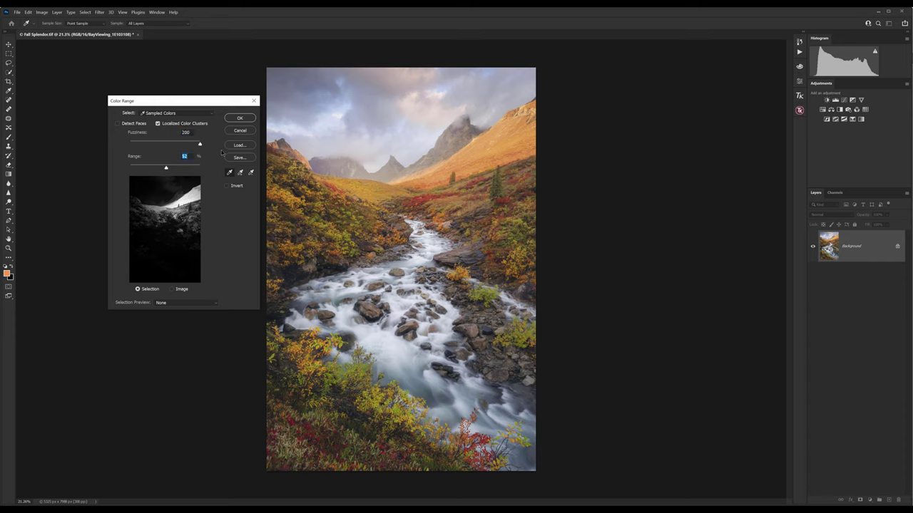
{"action": "left_click", "coordinate": [242, 118]}
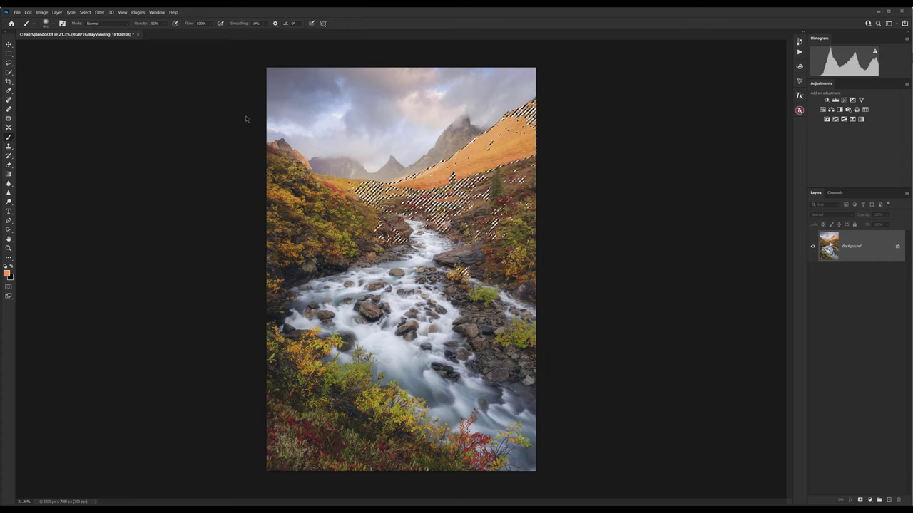
Step: Hide the selection outline and add a masked Curves adjustment layer that lifts the hillside midtones from input 114 to output 133
{"action": "key", "text": "ctrl+h"}
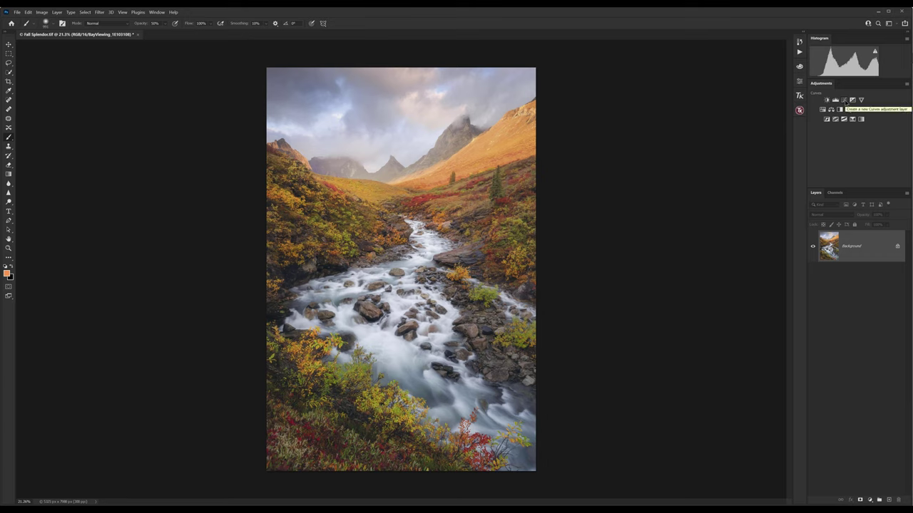
{"action": "left_click", "coordinate": [845, 102]}
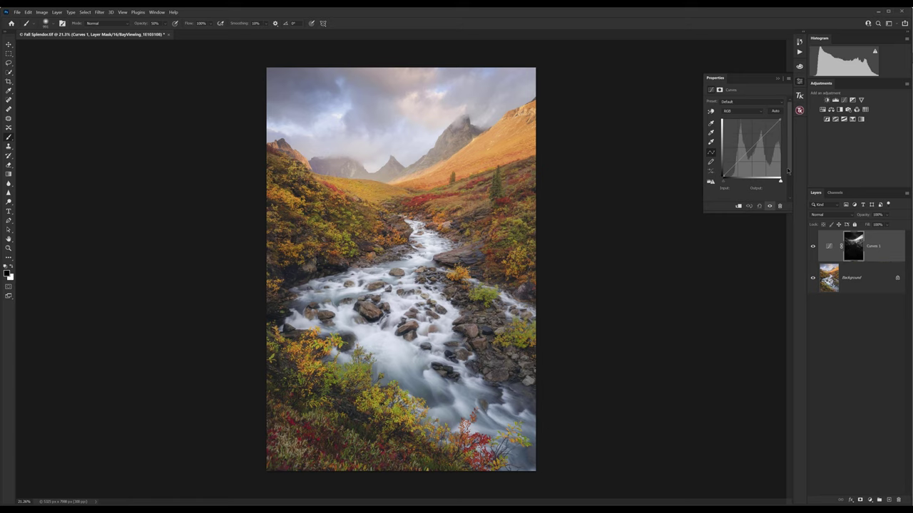
{"action": "left_click_drag", "start_coordinate": [751, 147], "coordinate": [749, 147]}
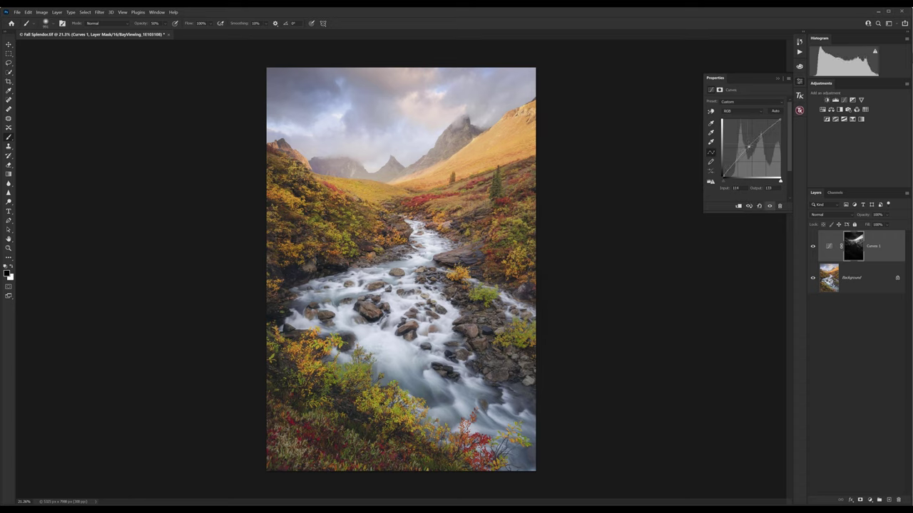
Step: Hide the Curves 1 layer and compare the hillside with and without the soft proof
{"action": "key", "text": "ctrl+y"}
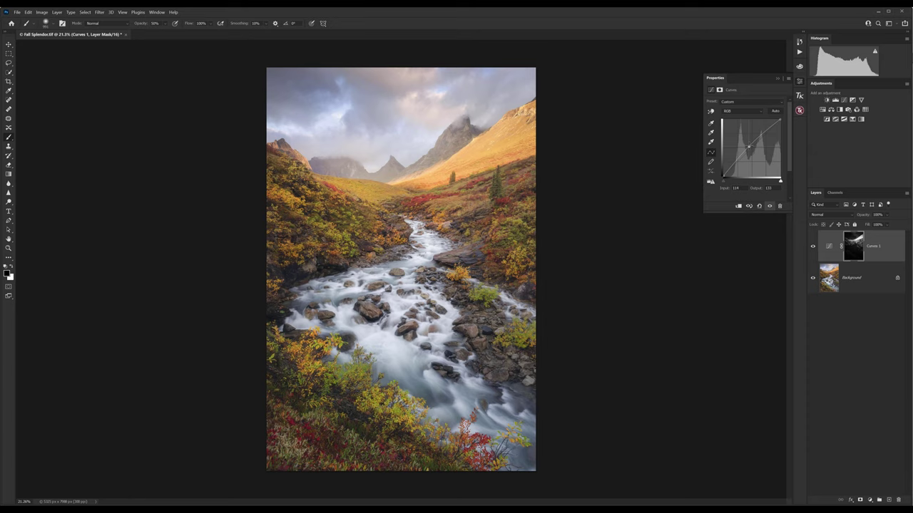
{"action": "left_click", "coordinate": [813, 246]}
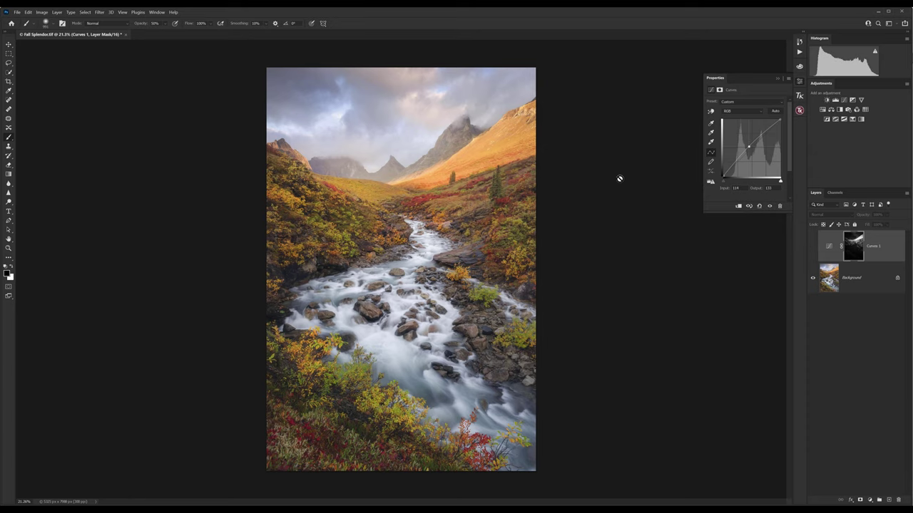
{"action": "key", "text": "ctrl+y"}
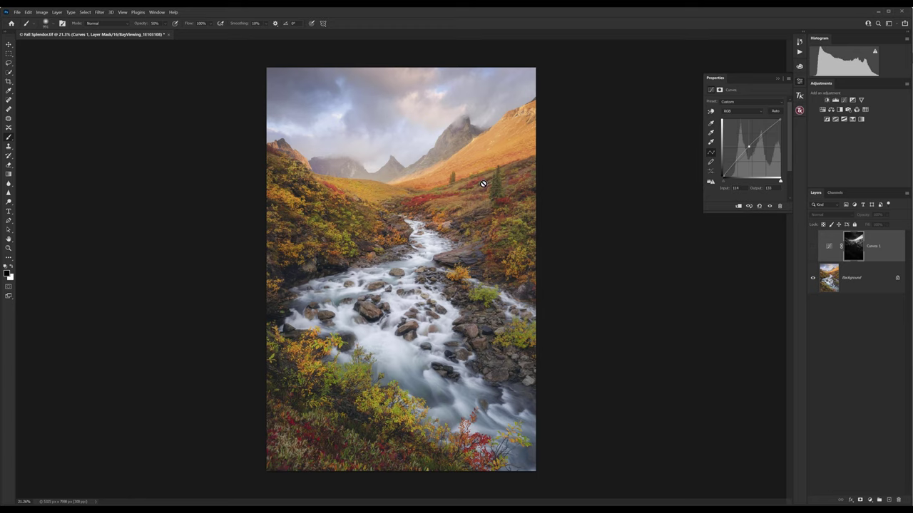
{"action": "key", "text": "ctrl+y"}
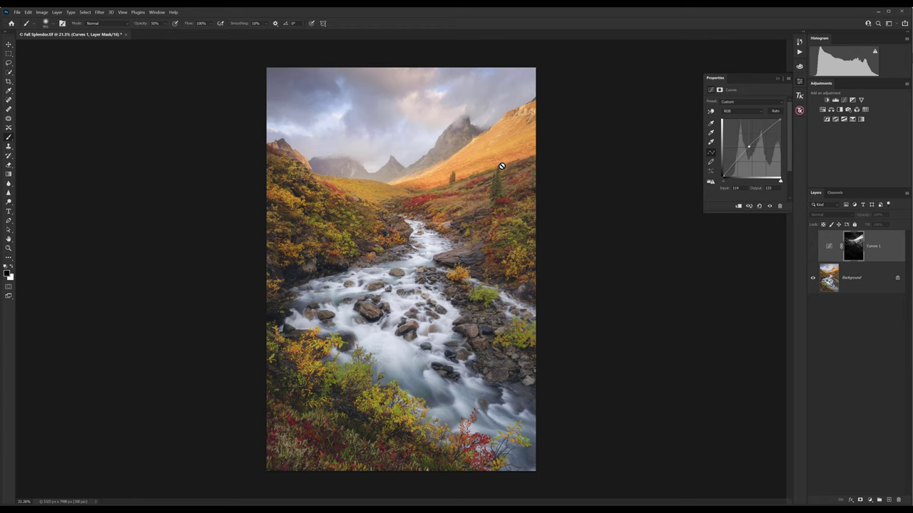
{"action": "key", "text": "ctrl+y"}
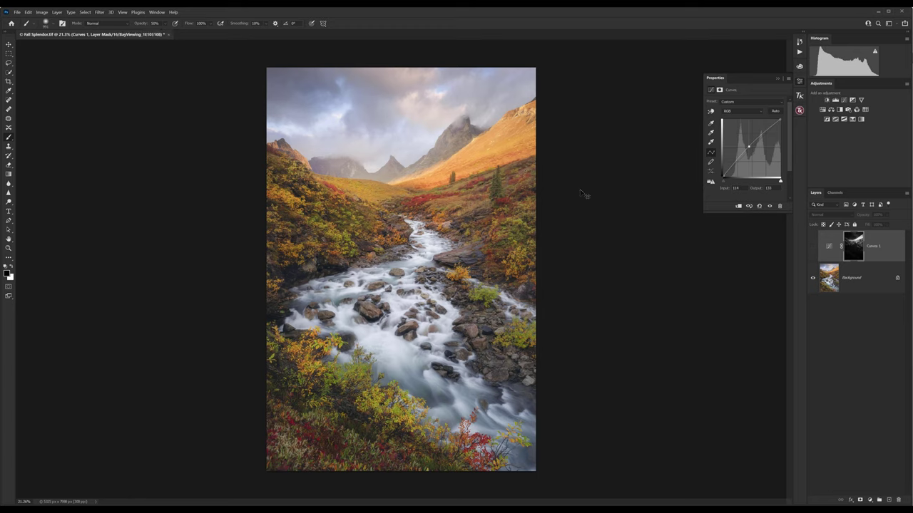
Step: Turn the Curves 1 layer back on, adjust its midtone point slightly, and compare the hillside with and without it
{"action": "left_click", "coordinate": [812, 246]}
{"action": "left_click_drag", "start_coordinate": [747, 146], "coordinate": [751, 146]}
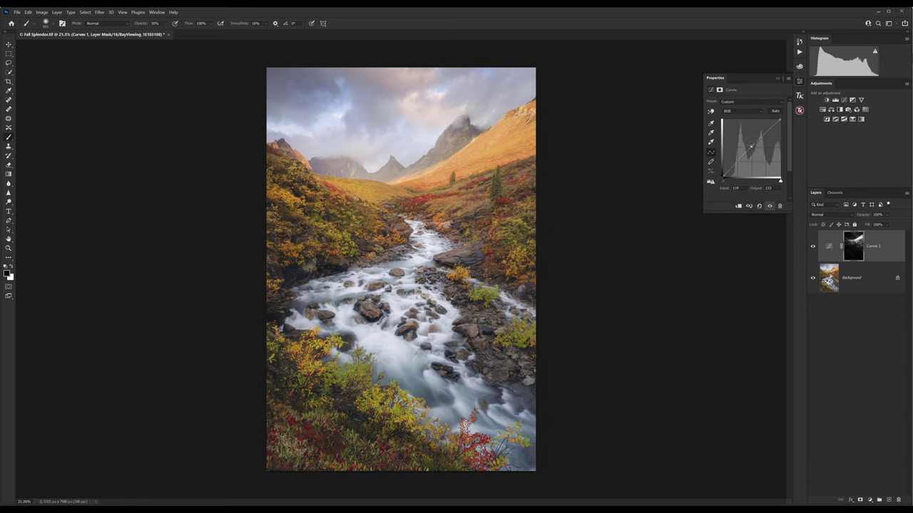
{"action": "left_click", "coordinate": [812, 246]}
{"action": "left_click", "coordinate": [812, 246]}
{"action": "left_click", "coordinate": [812, 246]}
{"action": "left_click", "coordinate": [812, 246]}
Step: Add a Hue/Saturation layer using the Curves 1 mask, set Saturation to +22, and compare both adjustments with the original
{"action": "left_click", "coordinate": [855, 247], "text": "ctrl"}
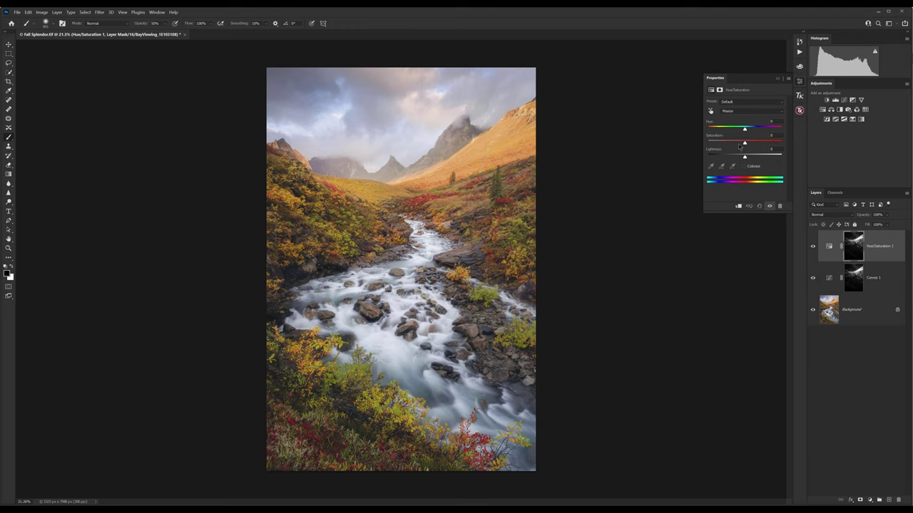
{"action": "left_click_drag", "start_coordinate": [750, 145], "coordinate": [754, 144]}
{"action": "left_click", "coordinate": [812, 246]}
{"action": "left_click", "coordinate": [812, 246]}
{"action": "left_click_drag", "start_coordinate": [812, 248], "coordinate": [814, 276]}
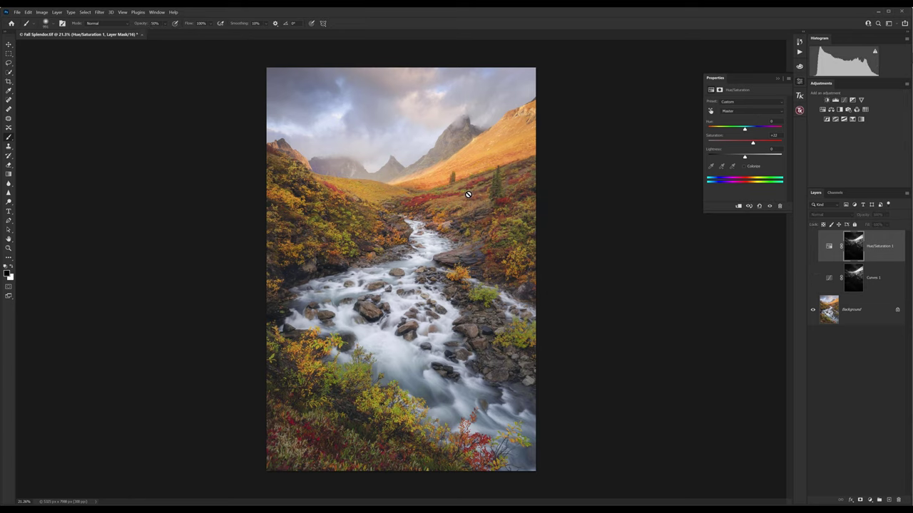
{"action": "left_click_drag", "start_coordinate": [814, 279], "coordinate": [814, 246]}
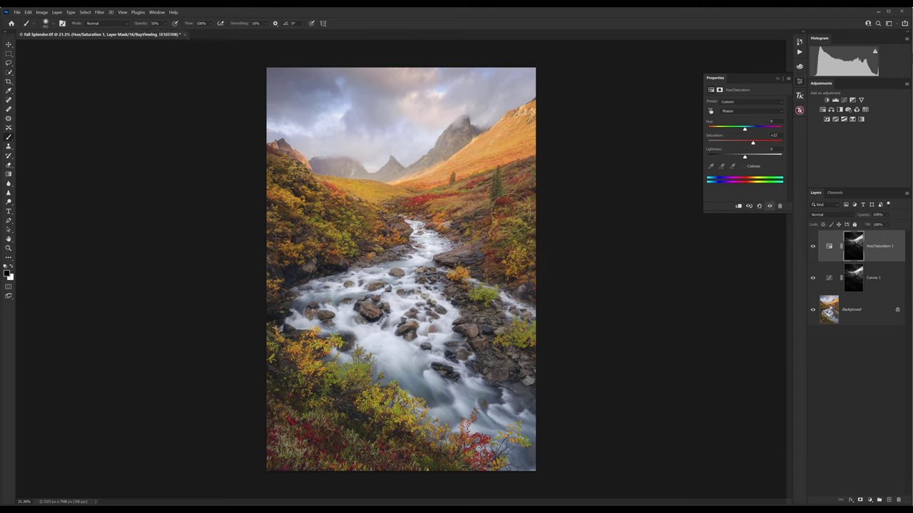
Step: Lift the midtones of the Curves 1 layer a little more and compare the image with and without it
{"action": "left_click", "coordinate": [812, 247]}
{"action": "left_click", "coordinate": [828, 278]}
{"action": "left_click_drag", "start_coordinate": [751, 147], "coordinate": [752, 145]}
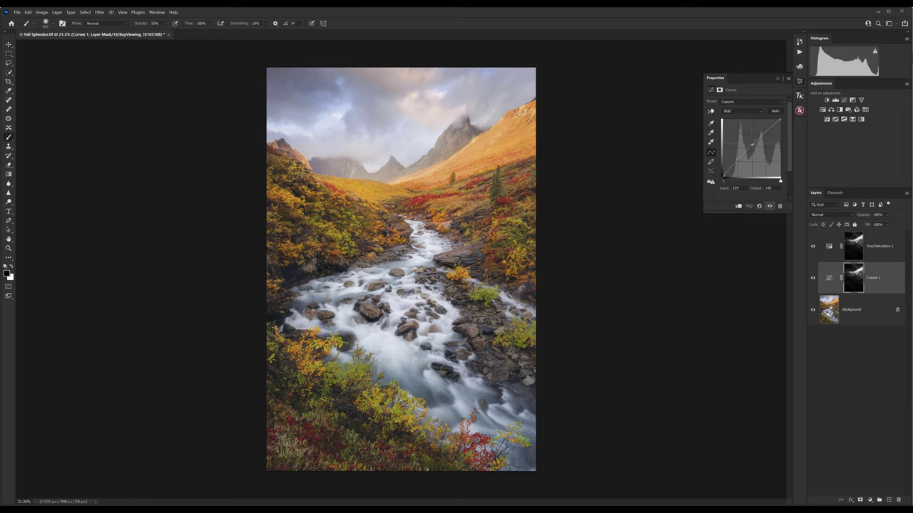
{"action": "left_click", "coordinate": [812, 278]}
{"action": "left_click", "coordinate": [813, 279]}
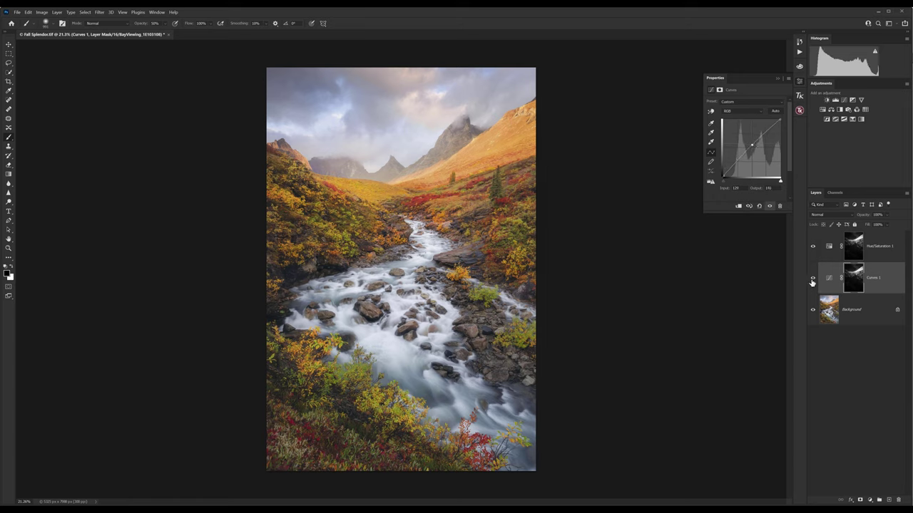
{"action": "left_click", "coordinate": [778, 78]}
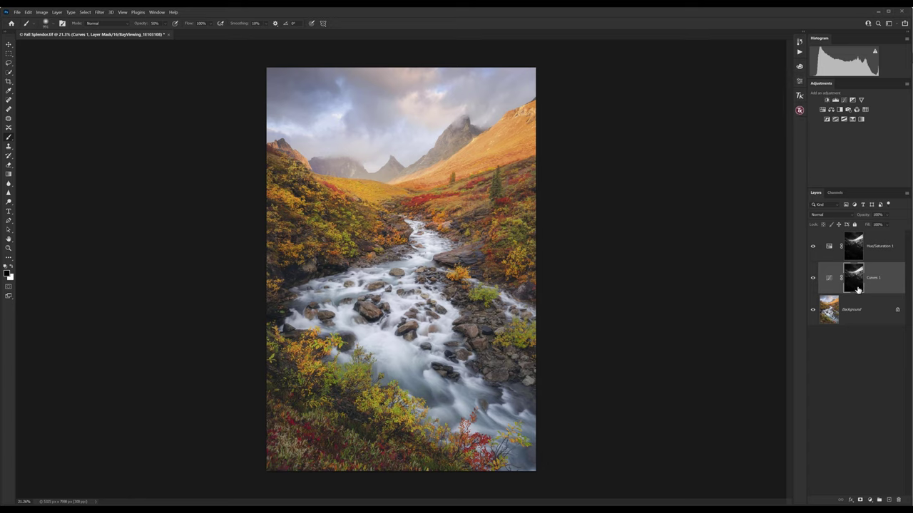
Step: Paint black at 50% opacity on the Curves 1 mask over the river and foreground, and compare the layer's effect
{"action": "left_click", "coordinate": [812, 278]}
{"action": "left_click", "coordinate": [813, 278]}
{"action": "left_click_drag", "start_coordinate": [428, 241], "coordinate": [442, 243]}
{"action": "left_click", "coordinate": [813, 278]}
{"action": "left_click", "coordinate": [813, 278]}
Step: Paint black over the bushes and river on the Hue/Saturation 1 mask to confine it to the hillside, and compare its effect
{"action": "left_click", "coordinate": [816, 247]}
{"action": "left_click", "coordinate": [816, 247]}
{"action": "left_click", "coordinate": [854, 248]}
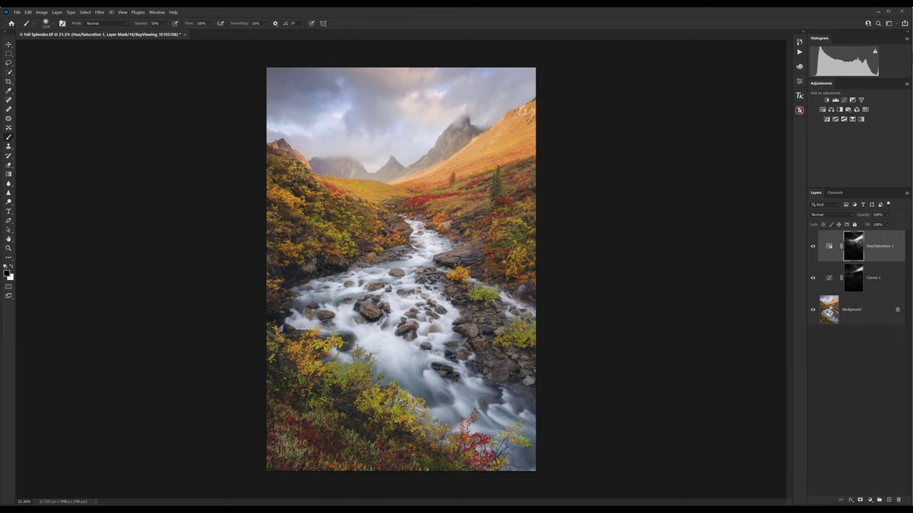
{"action": "mouse_move", "coordinate": [255, 172]}
{"action": "left_mouse_down"}
{"action": "mouse_move", "coordinate": [347, 232]}
{"action": "mouse_move", "coordinate": [443, 239]}
{"action": "left_mouse_up"}
{"action": "left_click", "coordinate": [813, 246]}
{"action": "left_click", "coordinate": [812, 247]}
{"action": "left_click", "coordinate": [813, 249]}
{"action": "left_click", "coordinate": [813, 247]}
{"action": "left_click", "coordinate": [813, 249]}
{"action": "left_click", "coordinate": [814, 249]}
Step: Check the Curves 1 layer's effect and raise its midtone point slightly further
{"action": "left_click", "coordinate": [813, 278]}
{"action": "left_click", "coordinate": [814, 278]}
{"action": "double_click", "coordinate": [828, 277]}
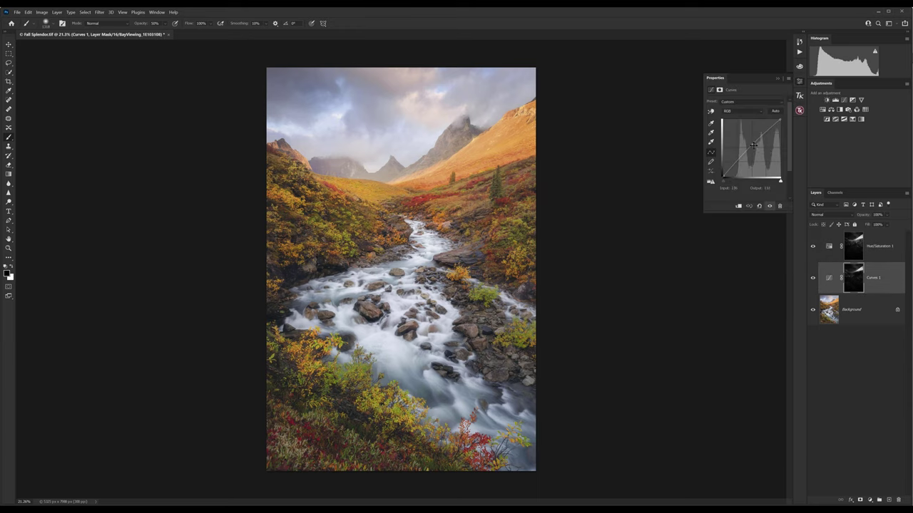
{"action": "left_click_drag", "start_coordinate": [751, 148], "coordinate": [750, 145]}
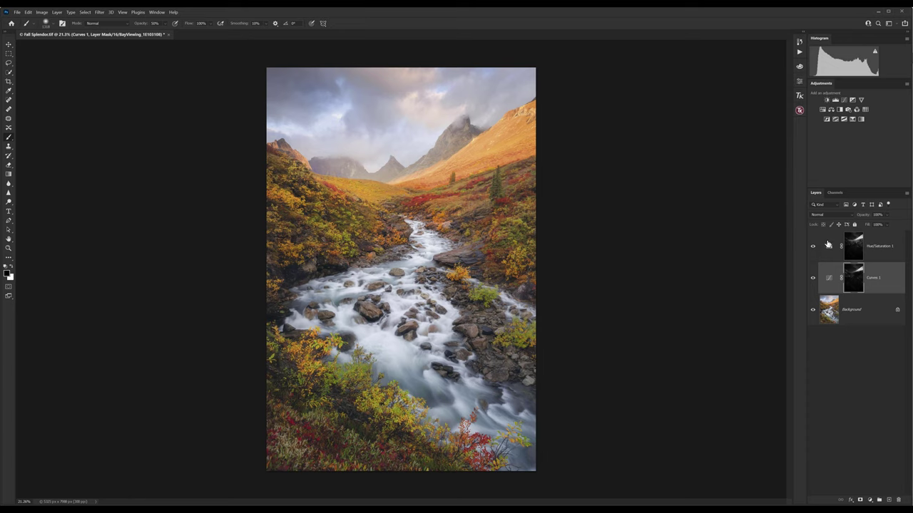
Step: Increase the saturation of the Hue/Saturation 1 layer to strengthen the hillside's color
{"action": "left_click", "coordinate": [828, 245]}
{"action": "left_click_drag", "start_coordinate": [755, 144], "coordinate": [762, 147]}
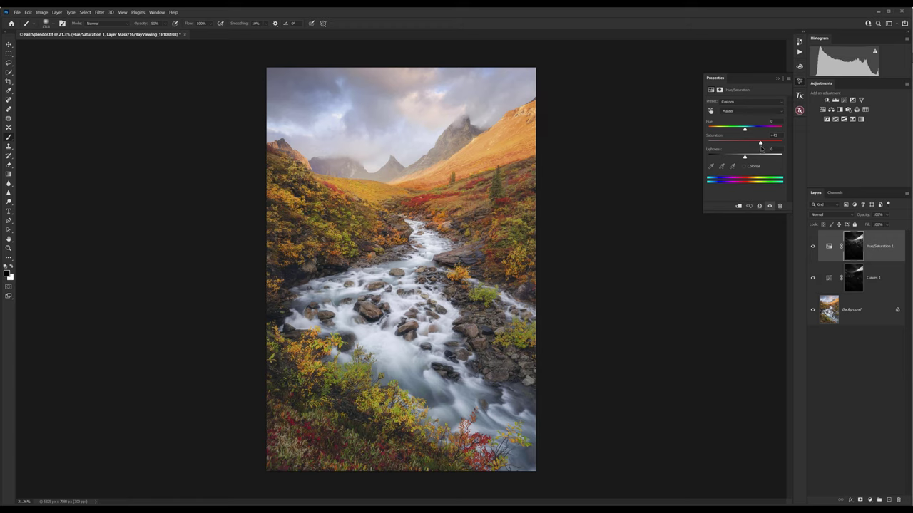
{"action": "left_click_drag", "start_coordinate": [760, 143], "coordinate": [758, 143]}
{"action": "left_click", "coordinate": [777, 80]}
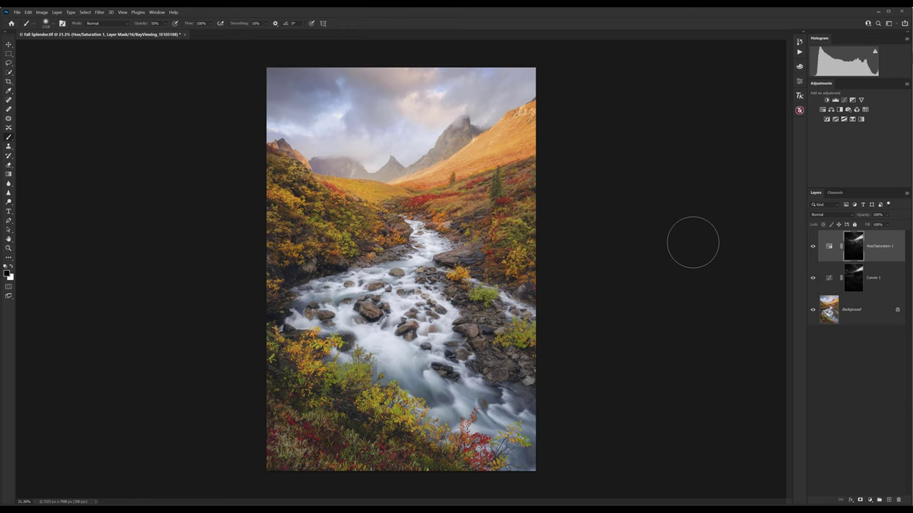
Step: Load a Midtones-2 luminosity mask as a selection and add a masked Curves layer darkening midtones from input 126 to output 113
{"action": "left_click", "coordinate": [799, 110]}
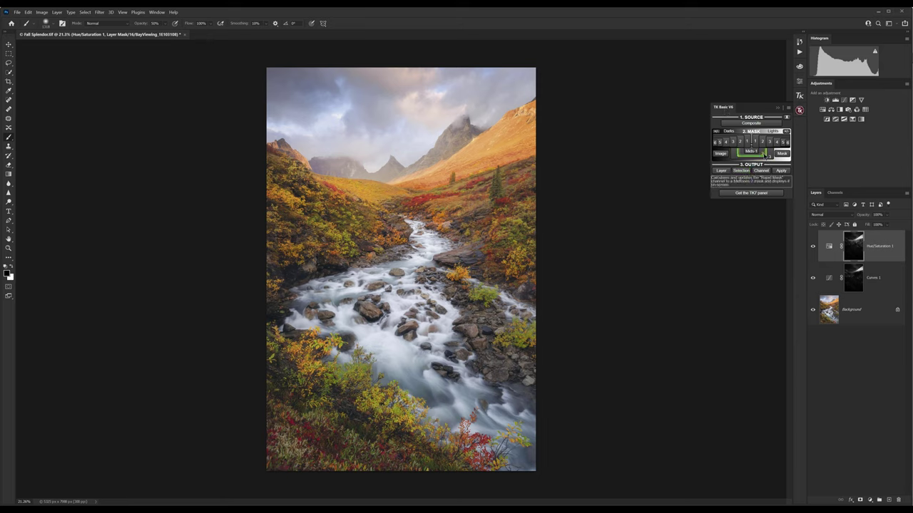
{"action": "left_click", "coordinate": [765, 154]}
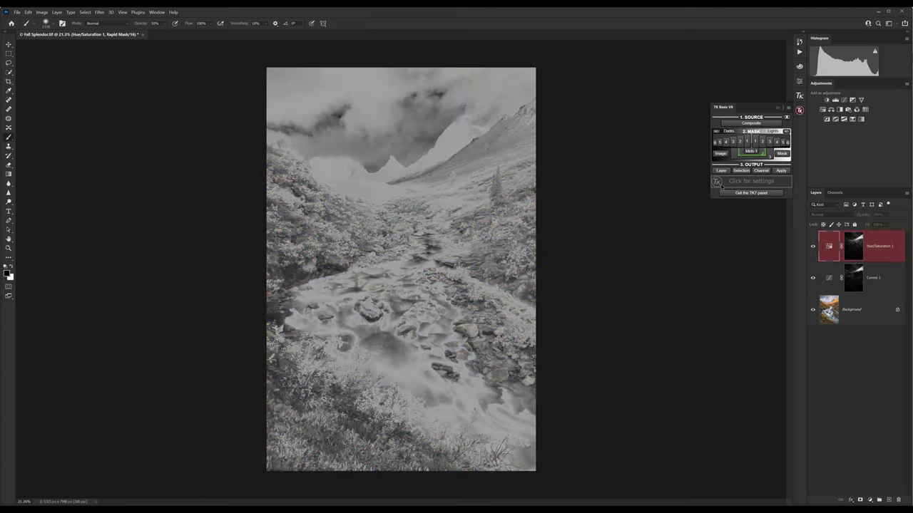
{"action": "left_click", "coordinate": [739, 173]}
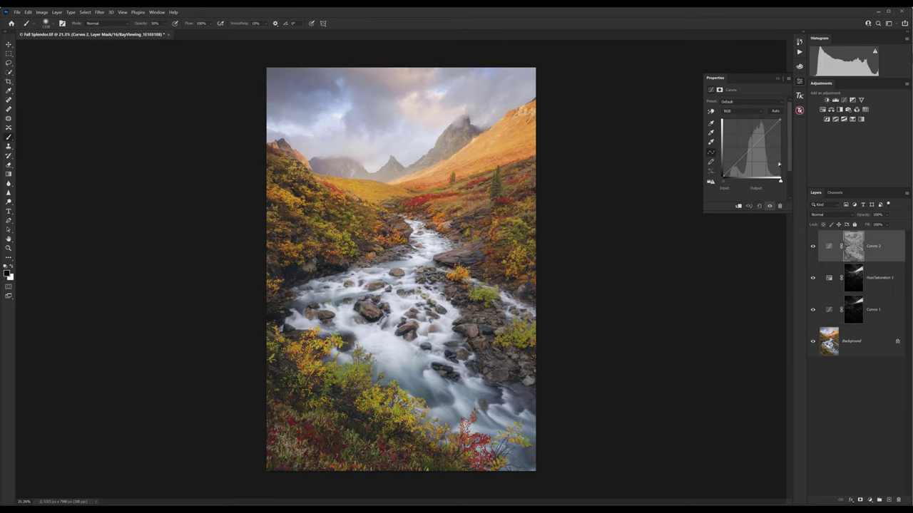
{"action": "left_click_drag", "start_coordinate": [752, 151], "coordinate": [752, 151]}
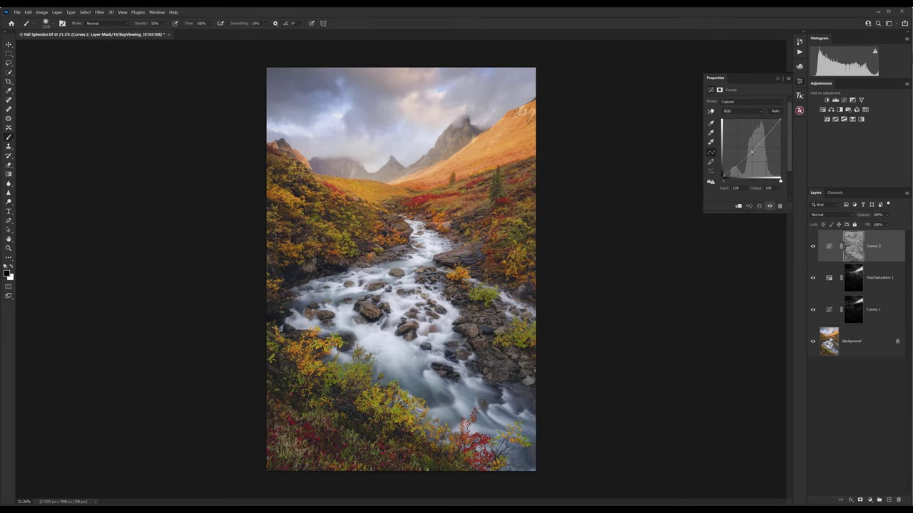
Step: Compare the image's midtone contrast with and without the Curves 2 layer
{"action": "left_click", "coordinate": [813, 246]}
{"action": "left_click", "coordinate": [812, 246]}
{"action": "left_click", "coordinate": [812, 246]}
{"action": "left_click", "coordinate": [812, 247]}
{"action": "left_click", "coordinate": [812, 248]}
{"action": "left_click", "coordinate": [812, 247]}
{"action": "left_click", "coordinate": [812, 248]}
{"action": "left_click", "coordinate": [812, 248]}
{"action": "left_click", "coordinate": [812, 248]}
{"action": "left_click", "coordinate": [812, 248]}
{"action": "left_click", "coordinate": [812, 248]}
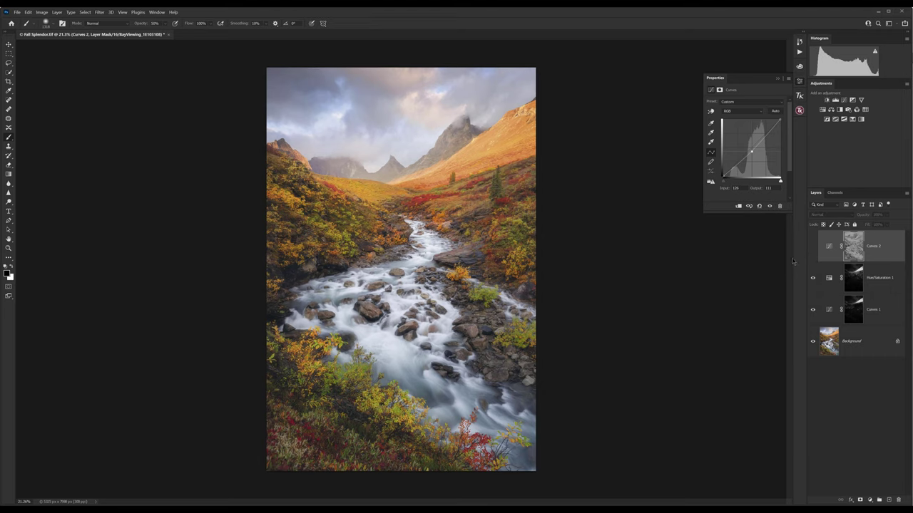
{"action": "left_click", "coordinate": [812, 247]}
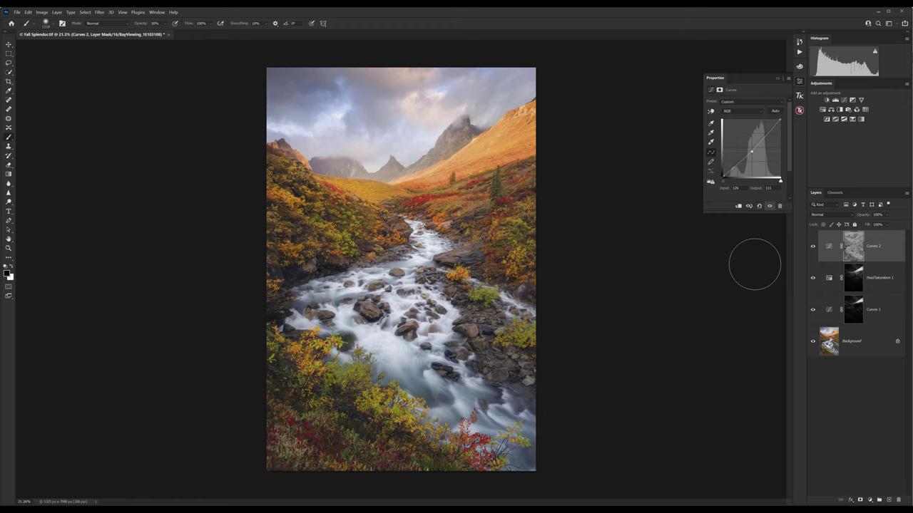
{"action": "left_click", "coordinate": [812, 247]}
{"action": "left_click", "coordinate": [812, 247]}
Step: Resize the image to 24 inches wide at 300 pixels/inch, resampling with Bicubic Smoother (enlargement)
{"action": "left_click", "coordinate": [47, 13]}
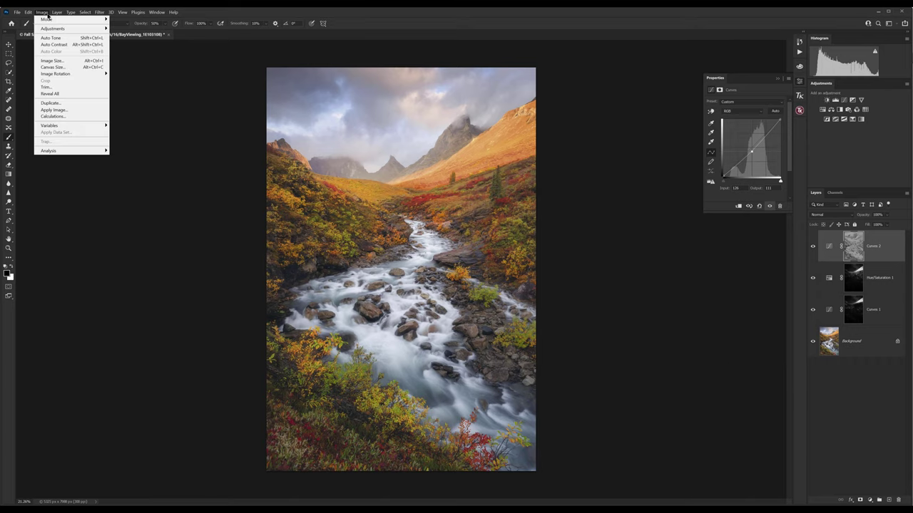
{"action": "left_click", "coordinate": [52, 60]}
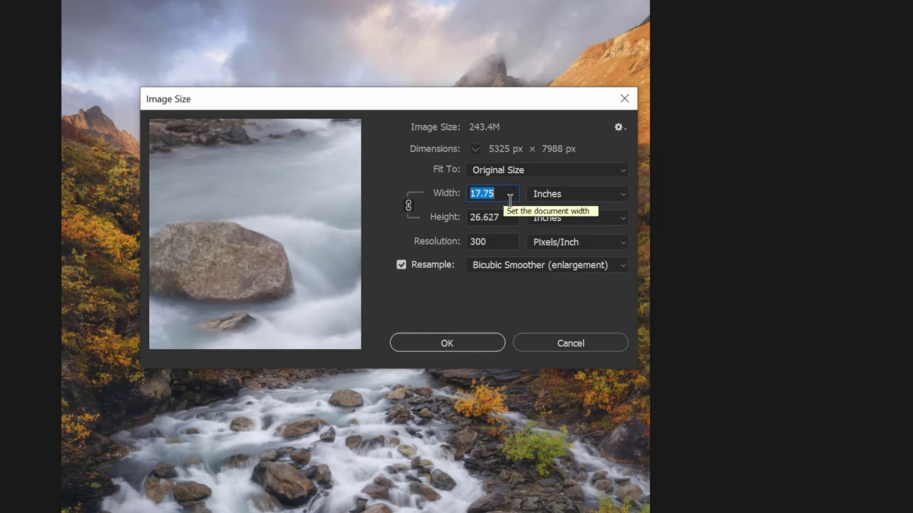
{"action": "type", "text": "2"}
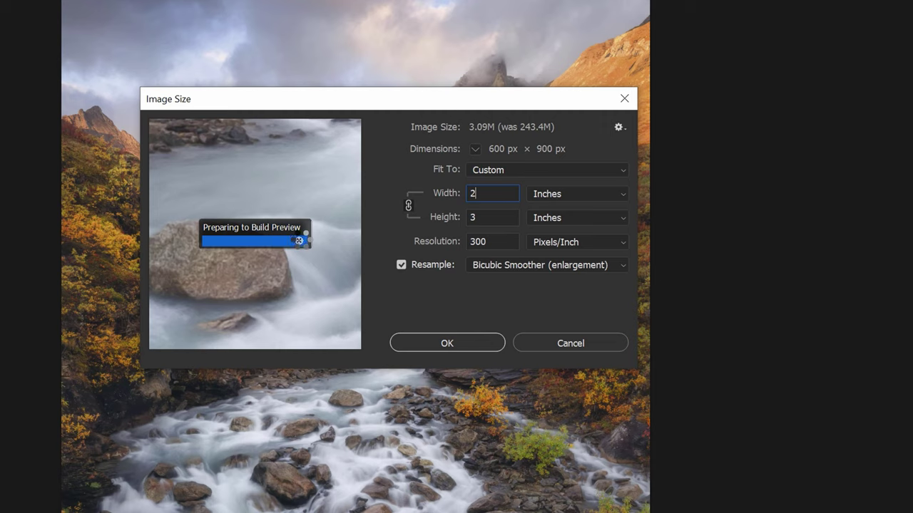
{"action": "type", "text": "4"}
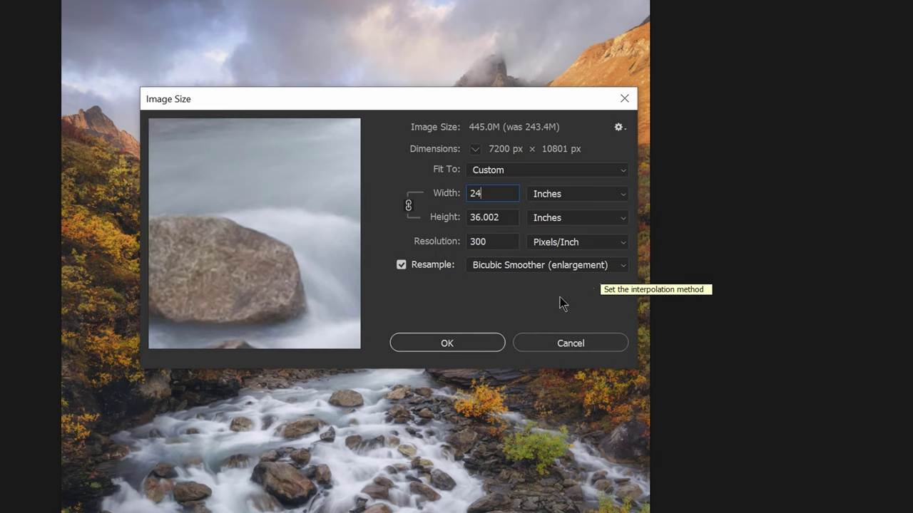
{"action": "left_click", "coordinate": [475, 346]}
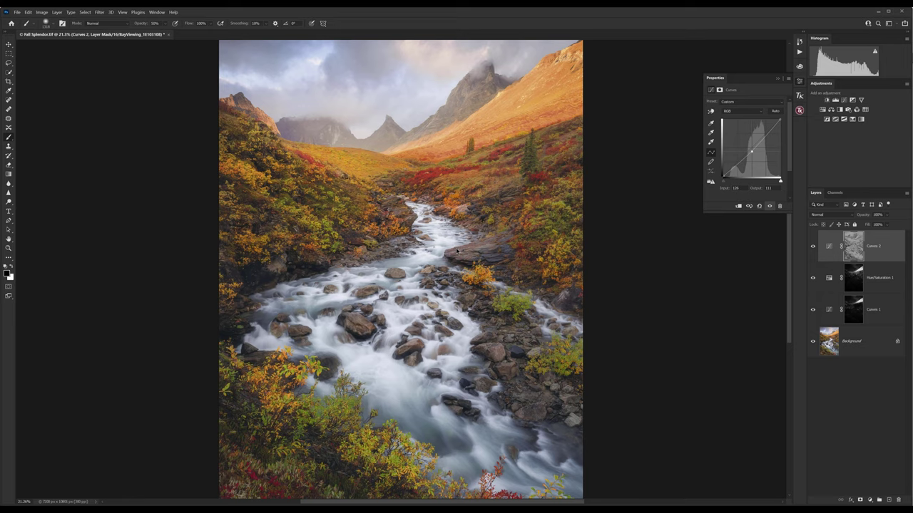
{"action": "scroll", "coordinate": [454, 244], "scroll_direction": "down", "scroll_amount": 1}
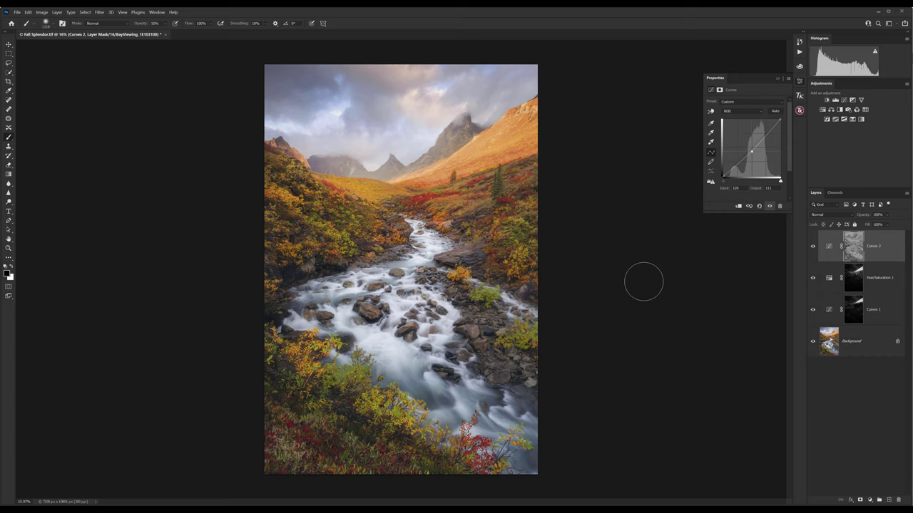
Step: Stamp all visible layers into a new top layer and name it High Pass
{"action": "key", "text": "ctrl+shift+alt+e"}
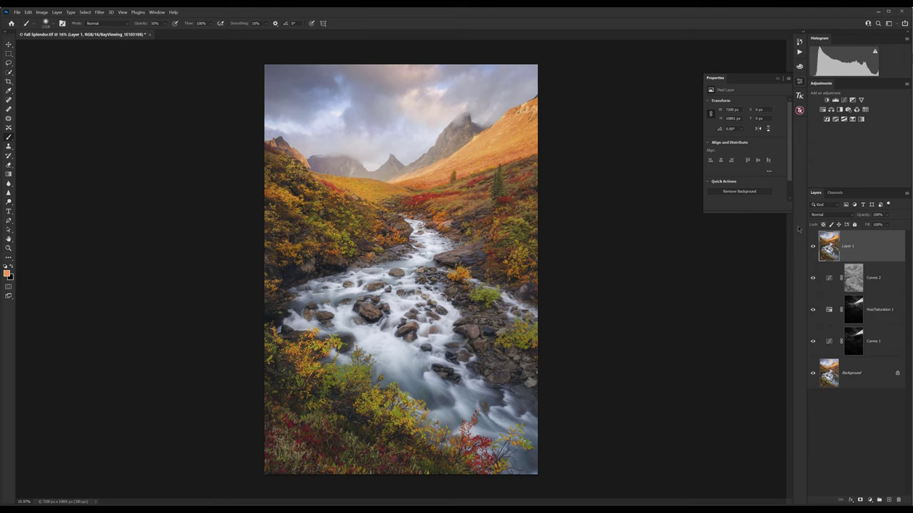
{"action": "double_click", "coordinate": [849, 246]}
{"action": "key", "text": "BackSpace"}
{"action": "type", "text": "High Pass"}
{"action": "key", "text": "Return"}
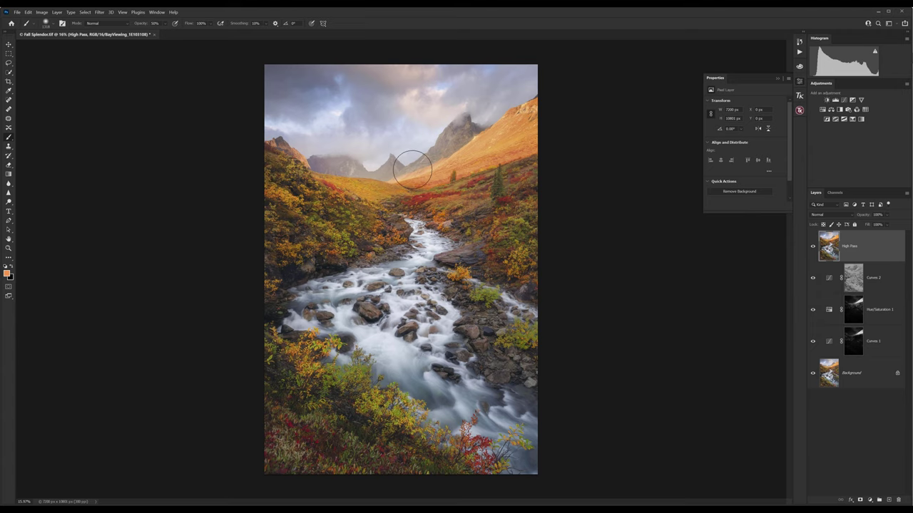
Step: Apply the High Pass filter with a radius of 1.0 pixel to the High Pass layer
{"action": "scroll", "coordinate": [412, 169], "scroll_direction": "up", "scroll_amount": 5}
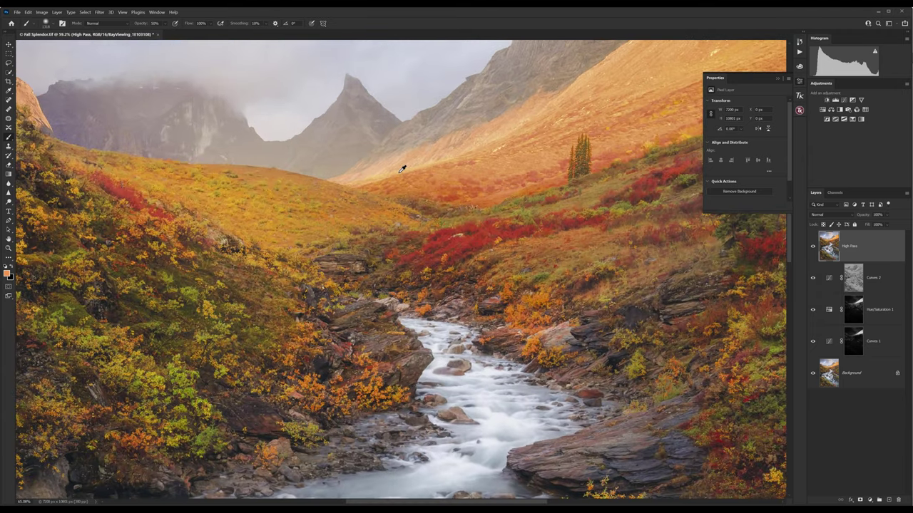
{"action": "scroll", "coordinate": [442, 185], "scroll_direction": "up", "scroll_amount": 1}
{"action": "scroll", "coordinate": [499, 207], "scroll_direction": "up", "scroll_amount": 3}
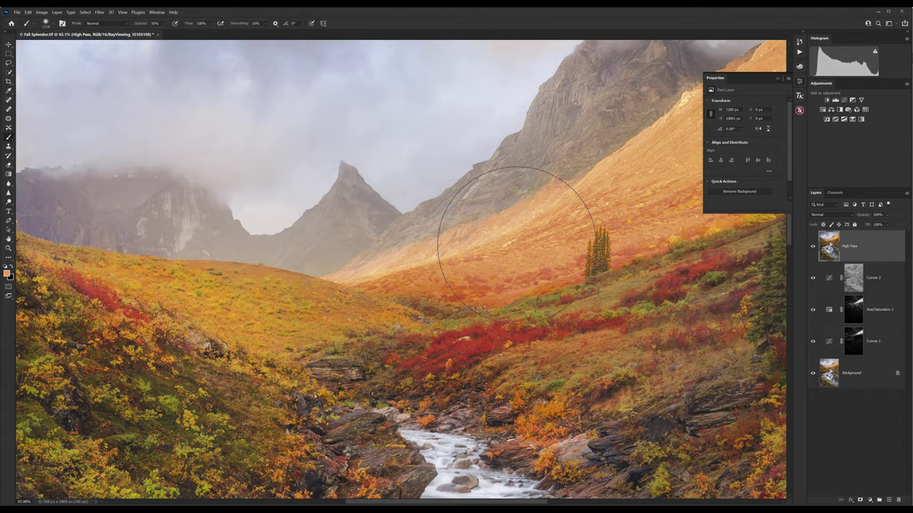
{"action": "scroll", "coordinate": [516, 246], "scroll_direction": "up", "scroll_amount": 3}
{"action": "left_click", "coordinate": [779, 79]}
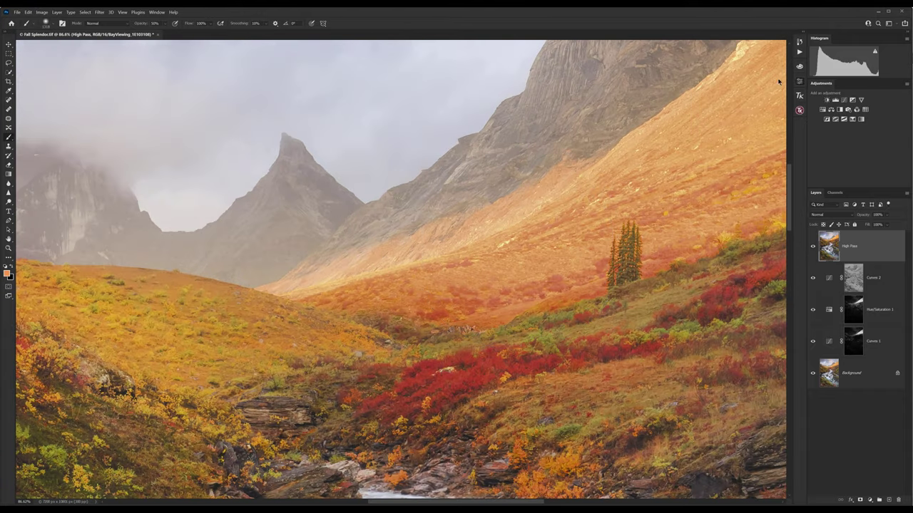
{"action": "scroll", "coordinate": [479, 253], "scroll_direction": "up", "scroll_amount": 1}
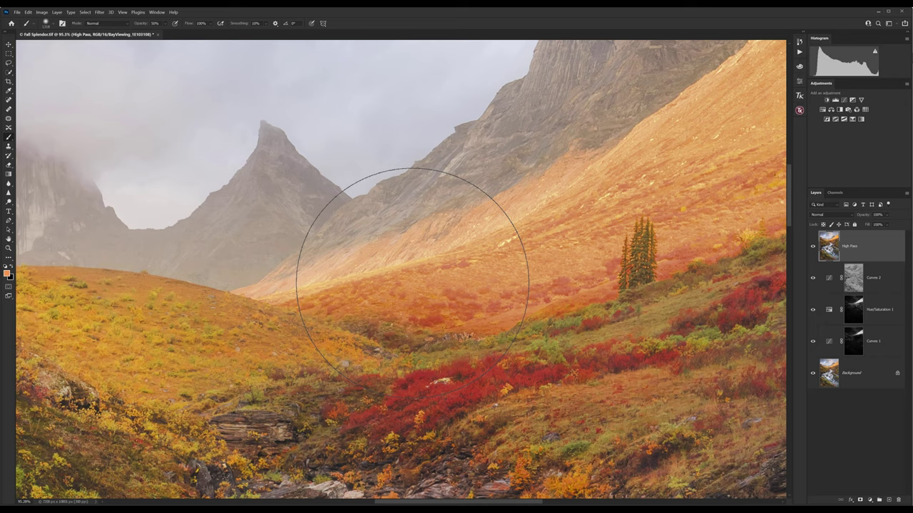
{"action": "left_click", "coordinate": [100, 12]}
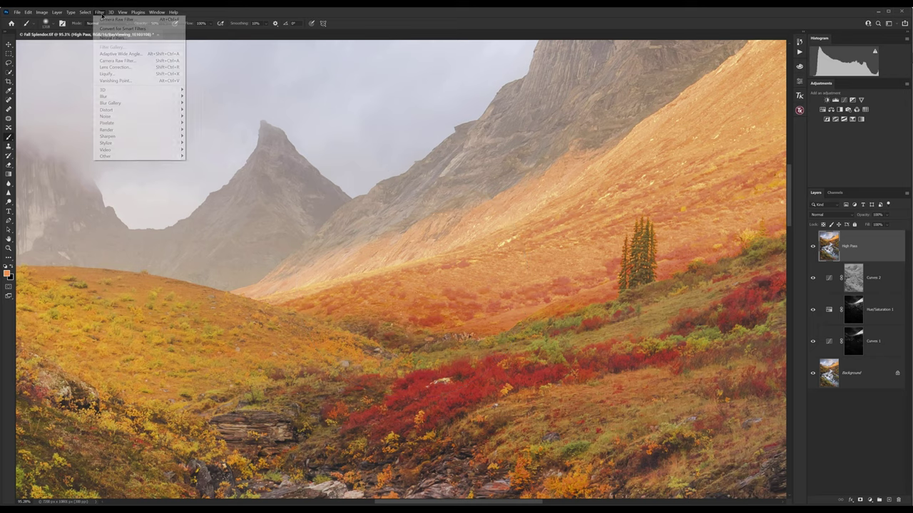
{"action": "mouse_move", "coordinate": [123, 156]}
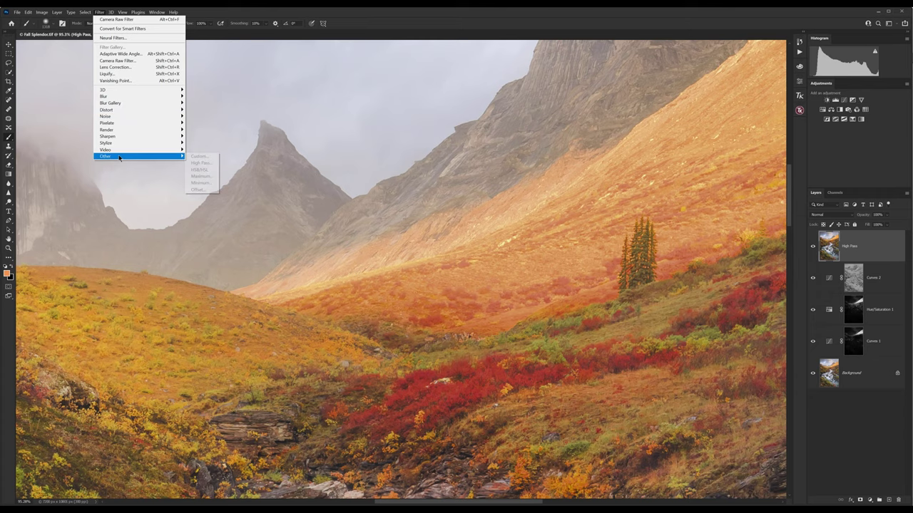
{"action": "left_click", "coordinate": [198, 163]}
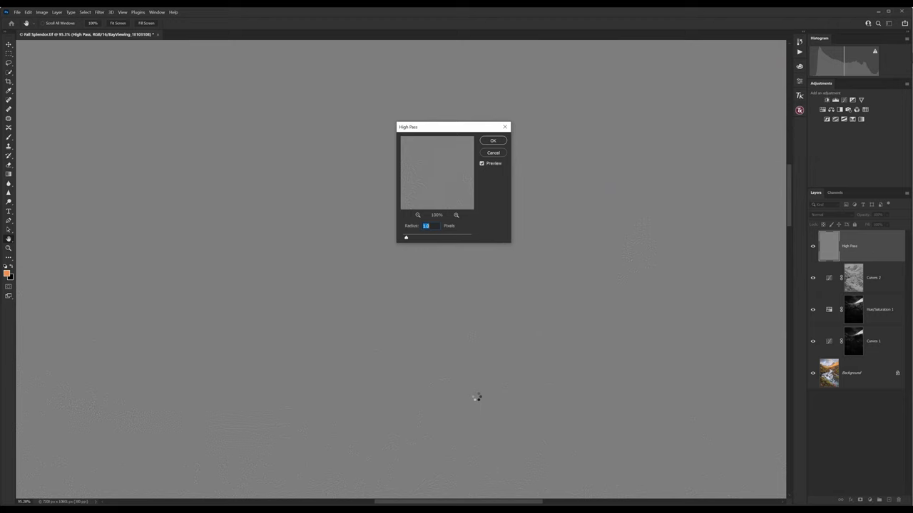
{"action": "left_click", "coordinate": [492, 142]}
{"action": "key", "text": "b"}
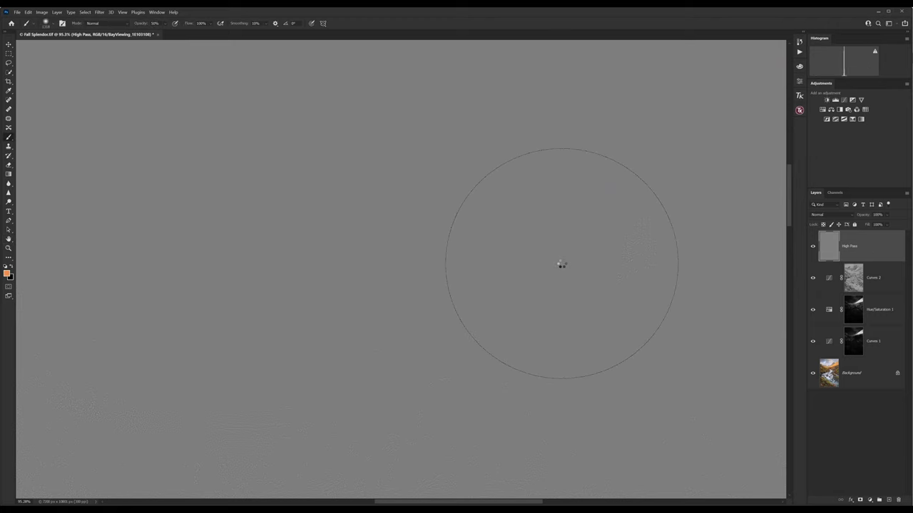
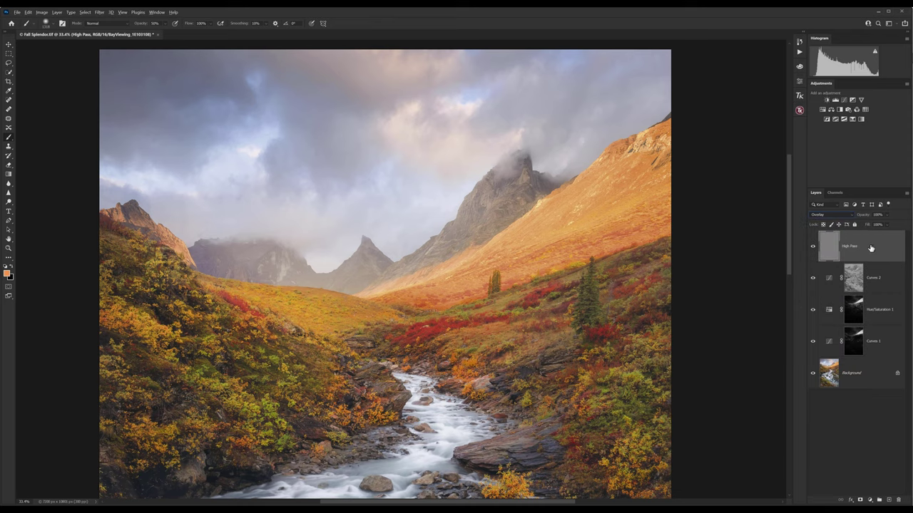
Step: Compare the mountain and hillside detail up close with and without the High Pass sharpening layer
{"action": "scroll", "coordinate": [394, 328], "scroll_direction": "up", "scroll_amount": 5}
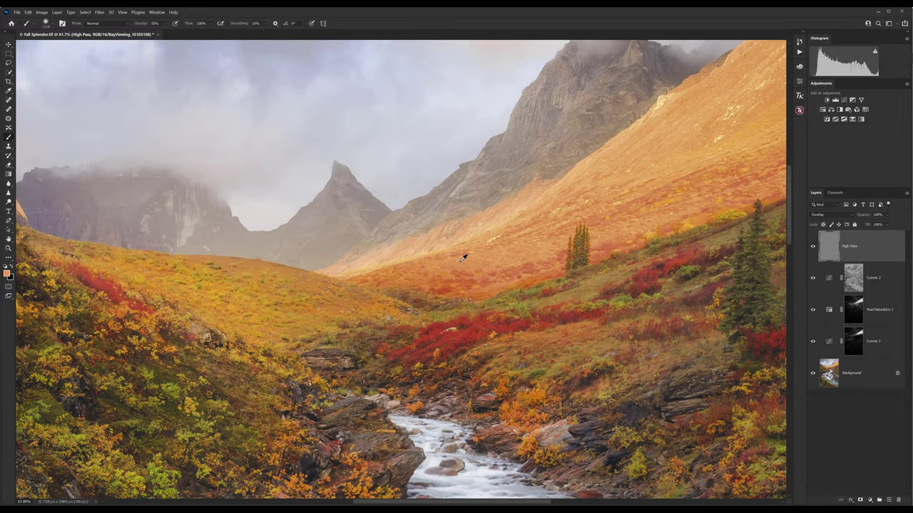
{"action": "scroll", "coordinate": [811, 249], "scroll_direction": "up", "scroll_amount": 2}
{"action": "left_click", "coordinate": [812, 246]}
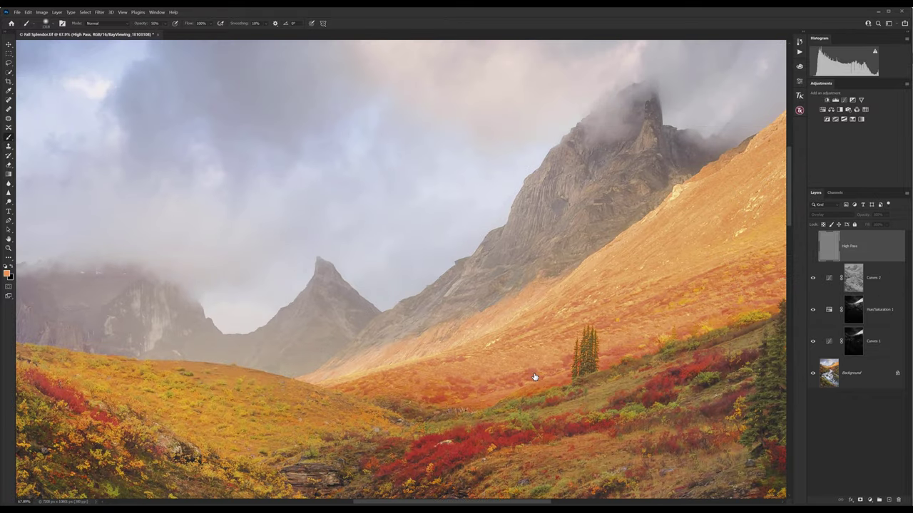
{"action": "scroll", "coordinate": [514, 382], "scroll_direction": "up", "scroll_amount": 2}
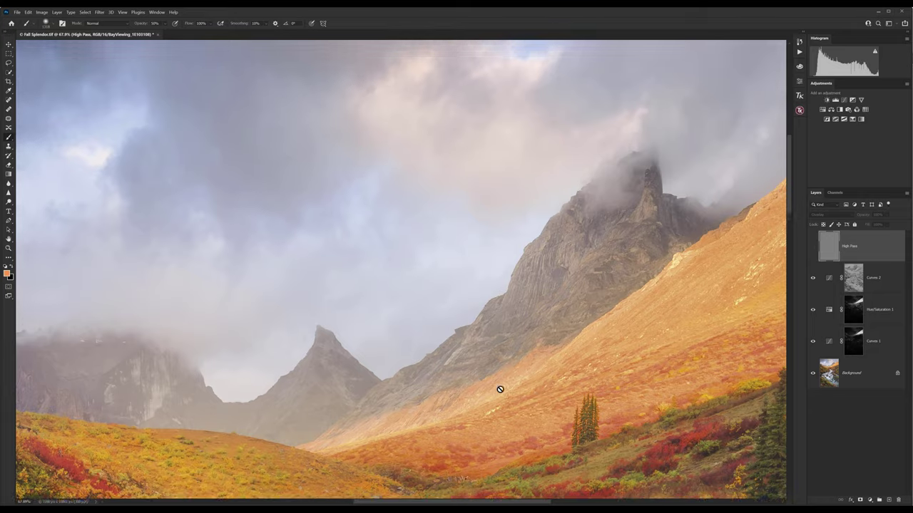
{"action": "scroll", "coordinate": [498, 388], "scroll_direction": "up", "scroll_amount": 4}
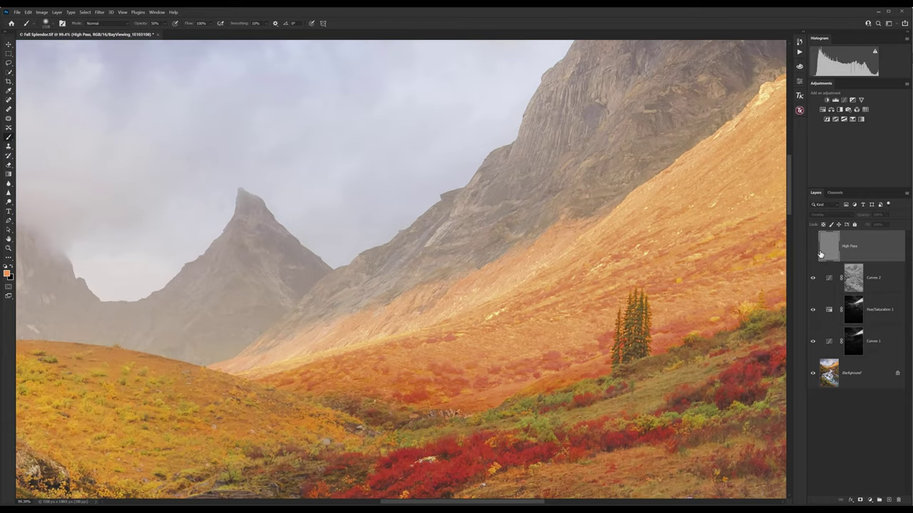
{"action": "left_click", "coordinate": [813, 248]}
{"action": "left_click", "coordinate": [812, 248]}
{"action": "left_click", "coordinate": [812, 248]}
{"action": "left_click", "coordinate": [812, 250]}
{"action": "left_click", "coordinate": [812, 248]}
{"action": "left_click", "coordinate": [812, 249]}
{"action": "left_click", "coordinate": [813, 249]}
{"action": "left_click", "coordinate": [813, 249]}
{"action": "scroll", "coordinate": [377, 351], "scroll_direction": "down", "scroll_amount": 3}
{"action": "left_click", "coordinate": [813, 249]}
{"action": "left_click", "coordinate": [813, 249]}
{"action": "left_click", "coordinate": [812, 249]}
{"action": "scroll", "coordinate": [571, 321], "scroll_direction": "up", "scroll_amount": 6}
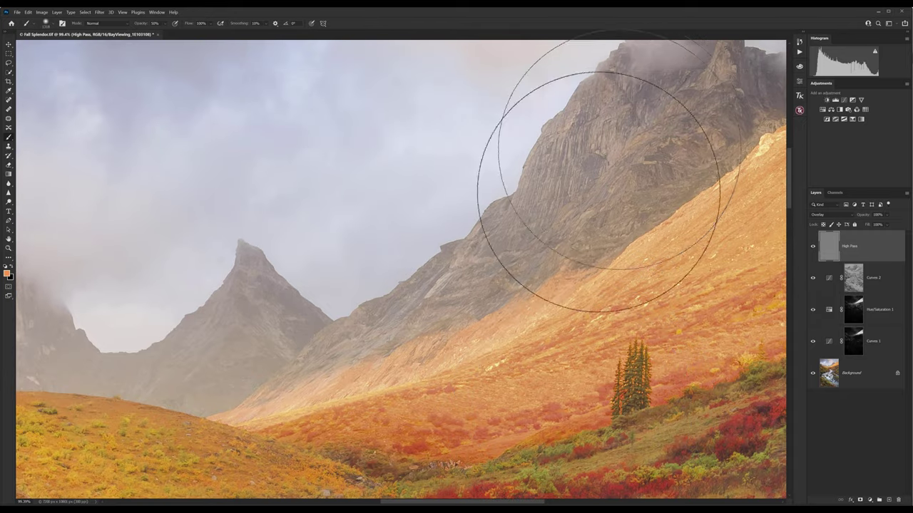
{"action": "left_click", "coordinate": [813, 248]}
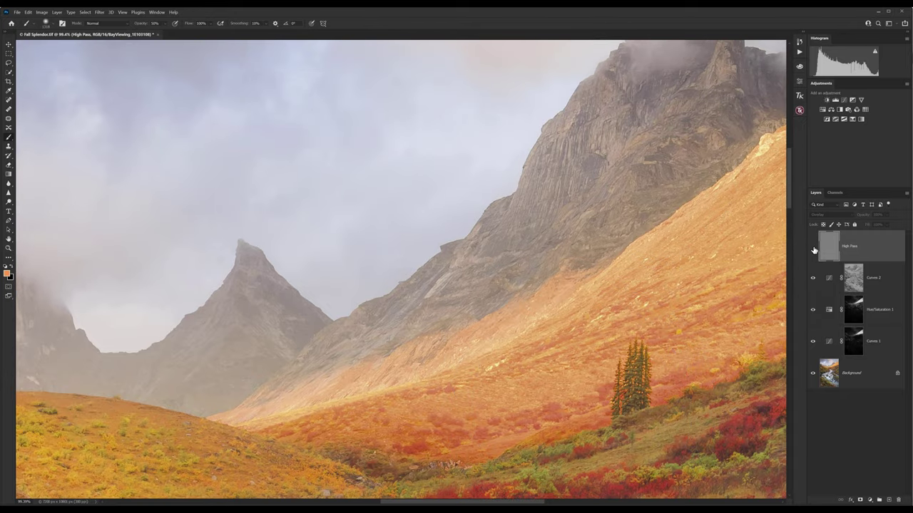
{"action": "left_click", "coordinate": [814, 248]}
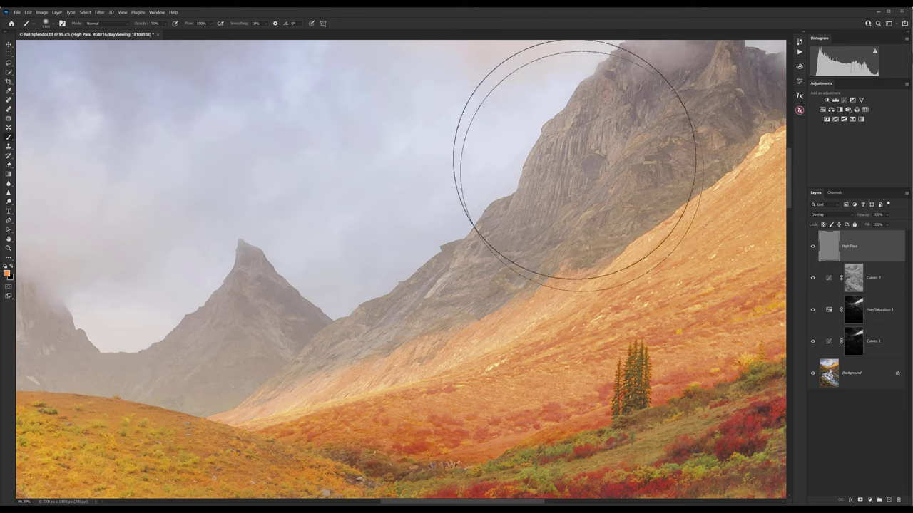
{"action": "left_click", "coordinate": [813, 249]}
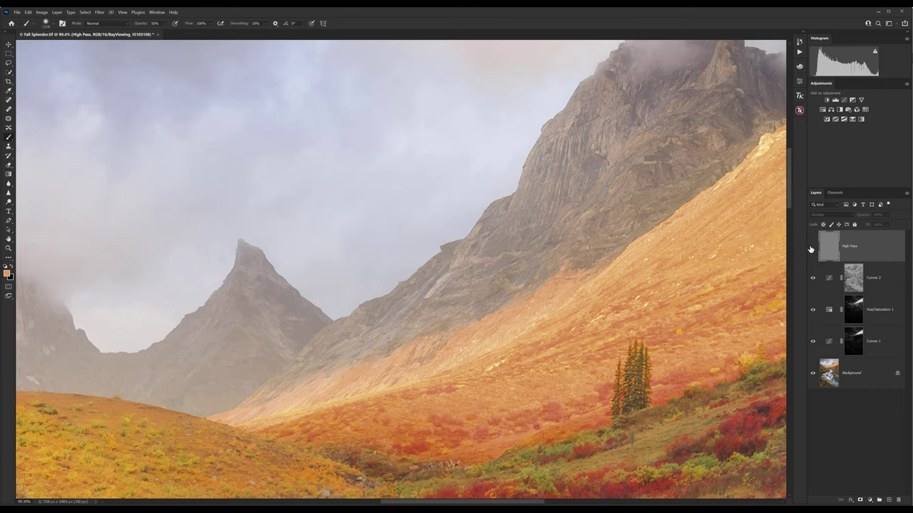
{"action": "left_click", "coordinate": [813, 248]}
Step: Review the whole image, then recheck the distant peak and orange slope with the High Pass layer off and on
{"action": "scroll", "coordinate": [437, 307], "scroll_direction": "down", "scroll_amount": 3}
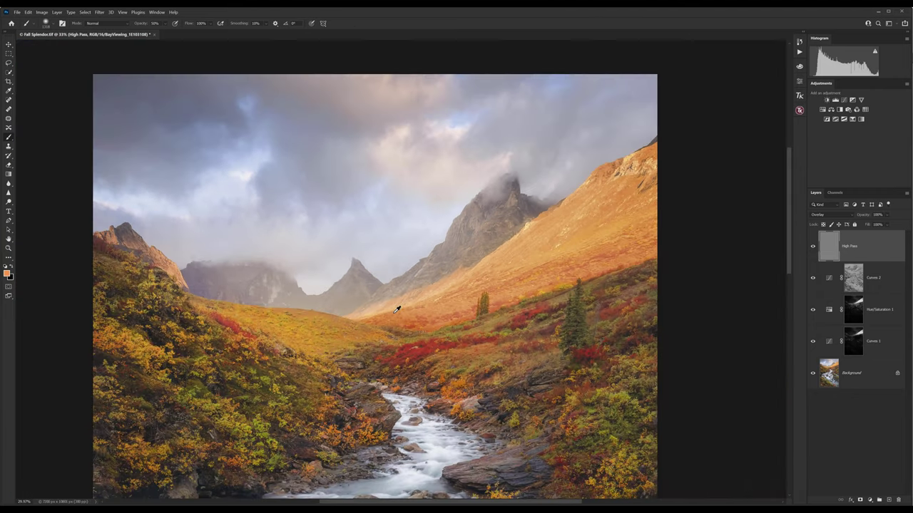
{"action": "scroll", "coordinate": [388, 311], "scroll_direction": "down", "scroll_amount": 3}
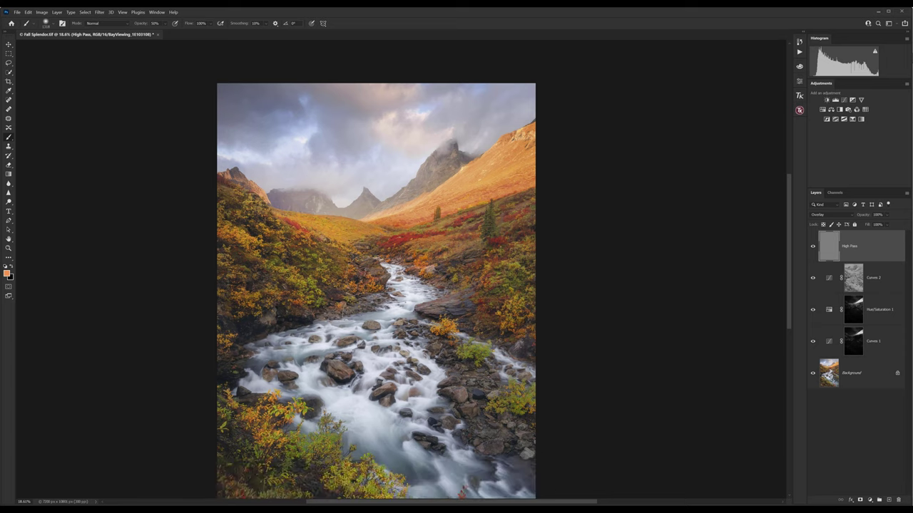
{"action": "scroll", "coordinate": [363, 316], "scroll_direction": "down", "scroll_amount": 1}
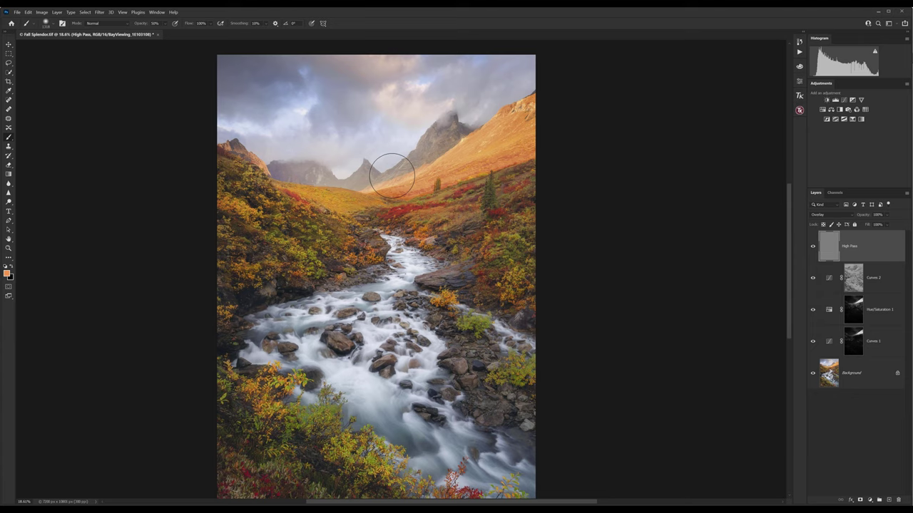
{"action": "scroll", "coordinate": [397, 157], "scroll_direction": "up", "scroll_amount": 5}
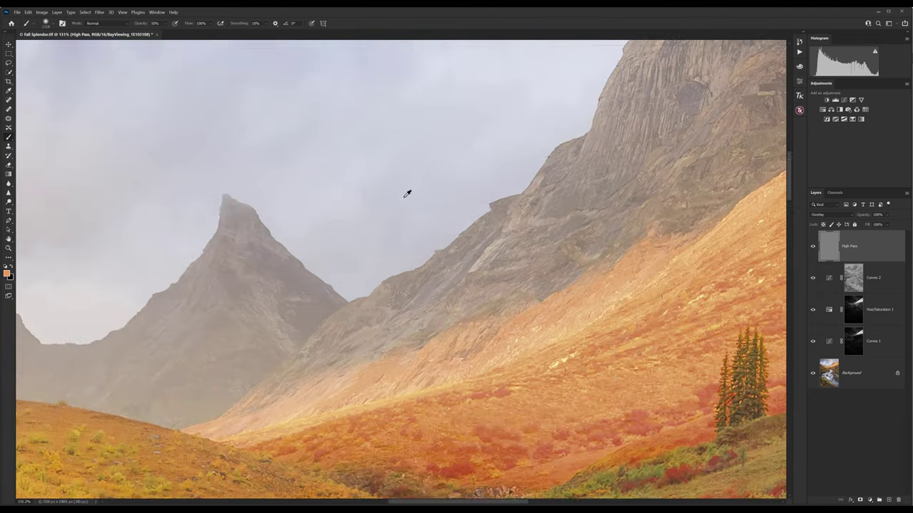
{"action": "scroll", "coordinate": [495, 255], "scroll_direction": "down", "scroll_amount": 2}
{"action": "scroll", "coordinate": [444, 266], "scroll_direction": "right", "scroll_amount": 4}
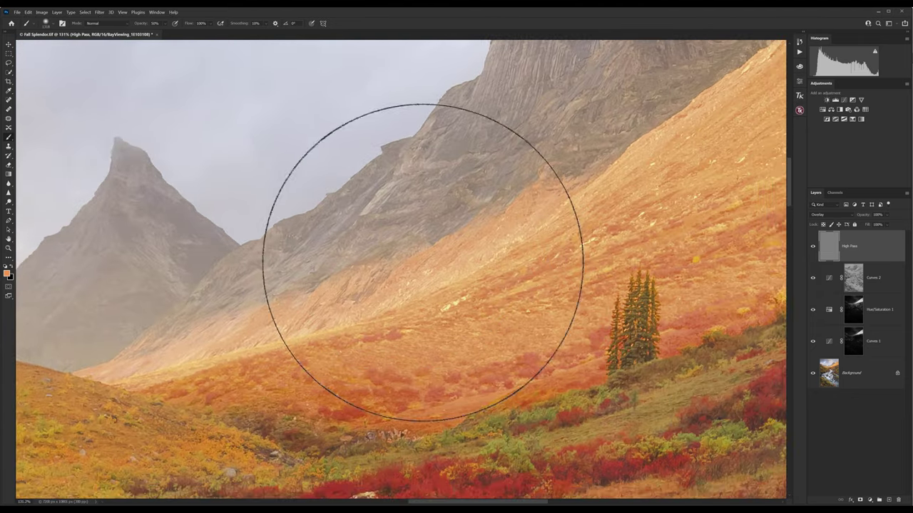
{"action": "scroll", "coordinate": [423, 261], "scroll_direction": "down", "scroll_amount": 1}
{"action": "left_click", "coordinate": [812, 246]}
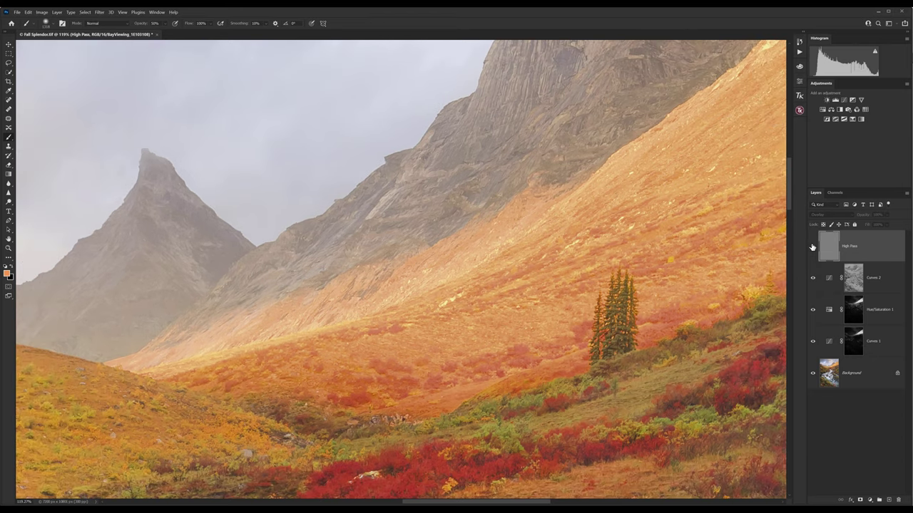
{"action": "left_click", "coordinate": [812, 247]}
Step: Stamp all visible layers into a new top layer and open the Unsharp Mask filter for it
{"action": "key", "text": "ctrl+alt+shift+e"}
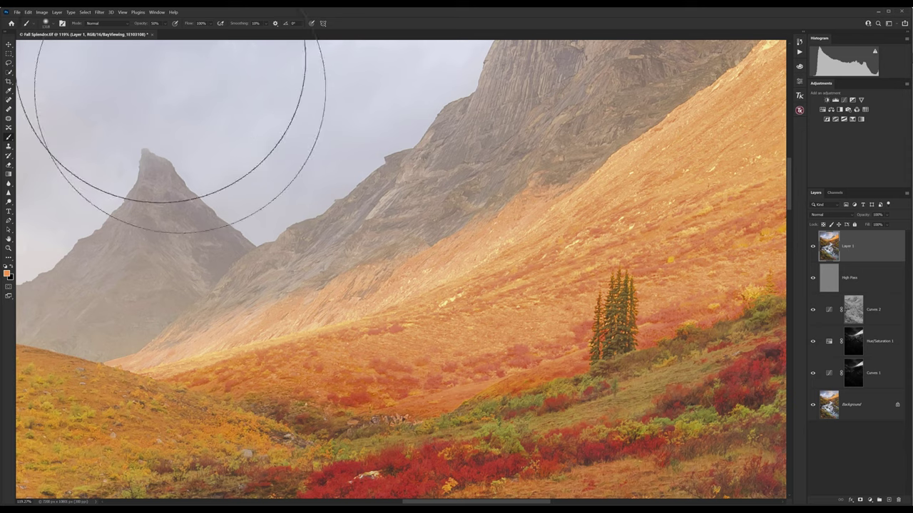
{"action": "left_click", "coordinate": [99, 12]}
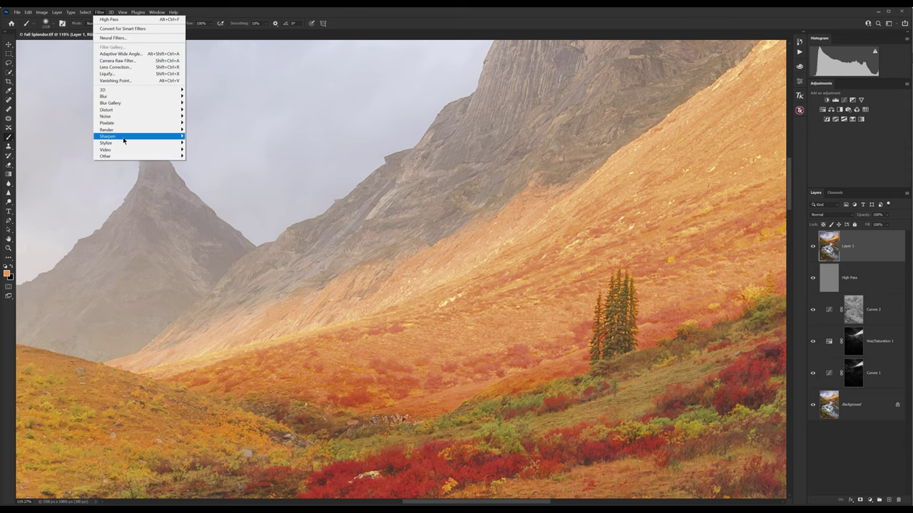
{"action": "mouse_move", "coordinate": [124, 138]}
{"action": "left_click", "coordinate": [208, 170]}
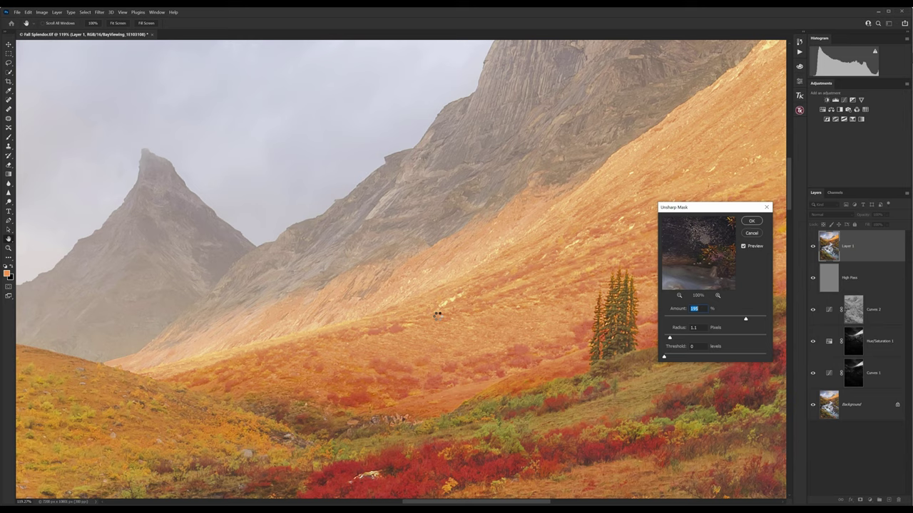
{"action": "left_click_drag", "start_coordinate": [701, 207], "coordinate": [261, 157]}
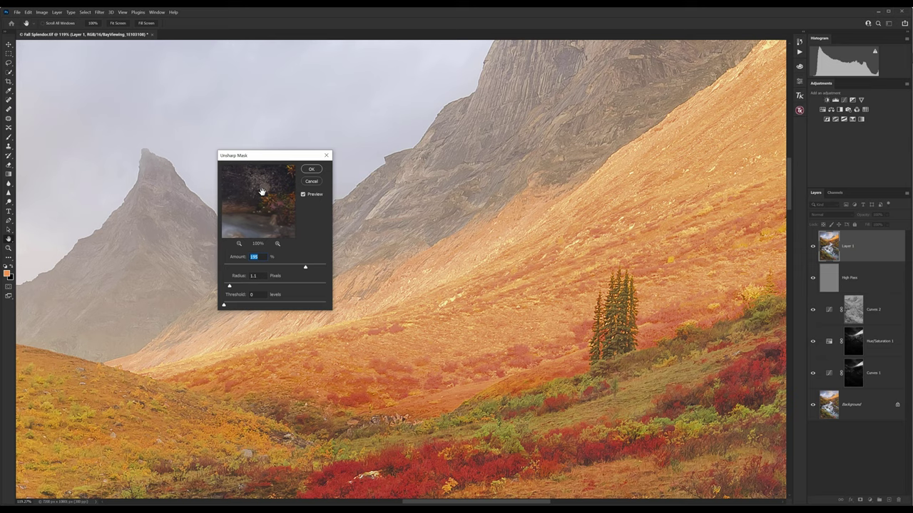
Step: Try an Unsharp Mask radius of 0.5 pixels and compare the image with the preview off and on
{"action": "left_click", "coordinate": [303, 195]}
{"action": "left_click_drag", "start_coordinate": [229, 286], "coordinate": [227, 286]}
{"action": "left_click_drag", "start_coordinate": [227, 287], "coordinate": [226, 286]}
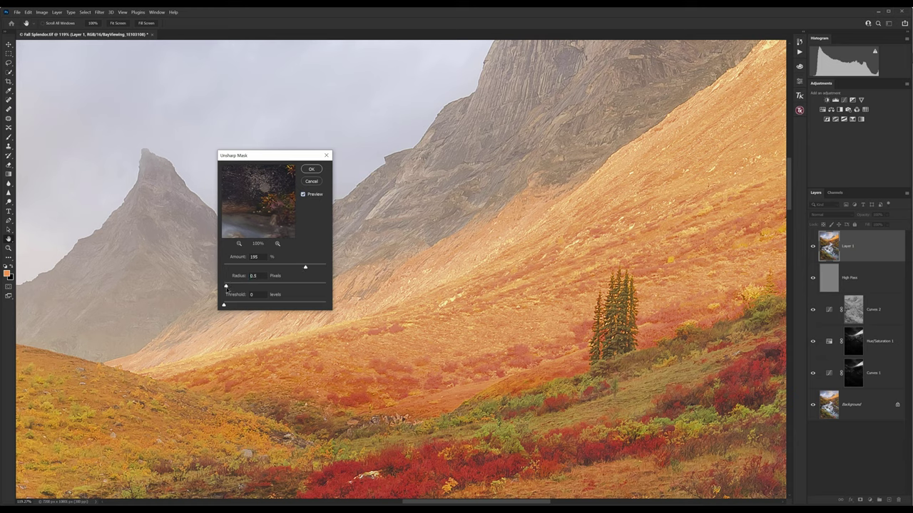
{"action": "left_click", "coordinate": [317, 198]}
{"action": "left_click", "coordinate": [313, 196]}
{"action": "scroll", "coordinate": [399, 298], "scroll_direction": "down", "scroll_amount": 2}
{"action": "scroll", "coordinate": [399, 299], "scroll_direction": "down", "scroll_amount": 10}
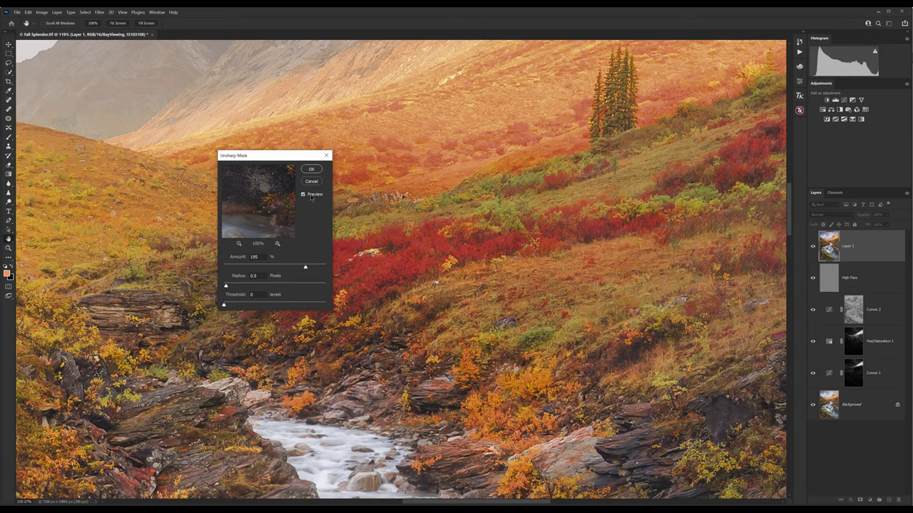
{"action": "left_click", "coordinate": [312, 197]}
Step: Set the Unsharp Mask radius to 0.7 pixels and check the preview across the foliage, rocks and stream
{"action": "left_click_drag", "start_coordinate": [225, 286], "coordinate": [227, 287]}
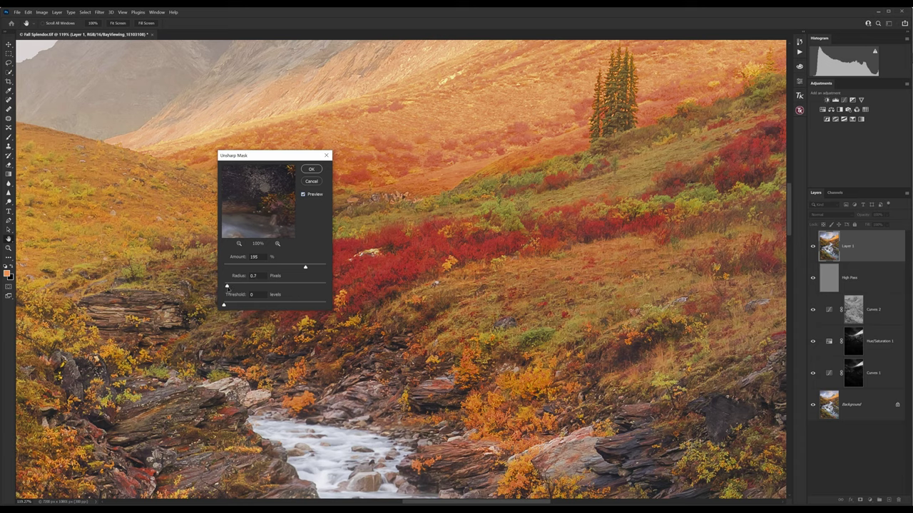
{"action": "left_click", "coordinate": [312, 198]}
{"action": "scroll", "coordinate": [361, 385], "scroll_direction": "down", "scroll_amount": 3}
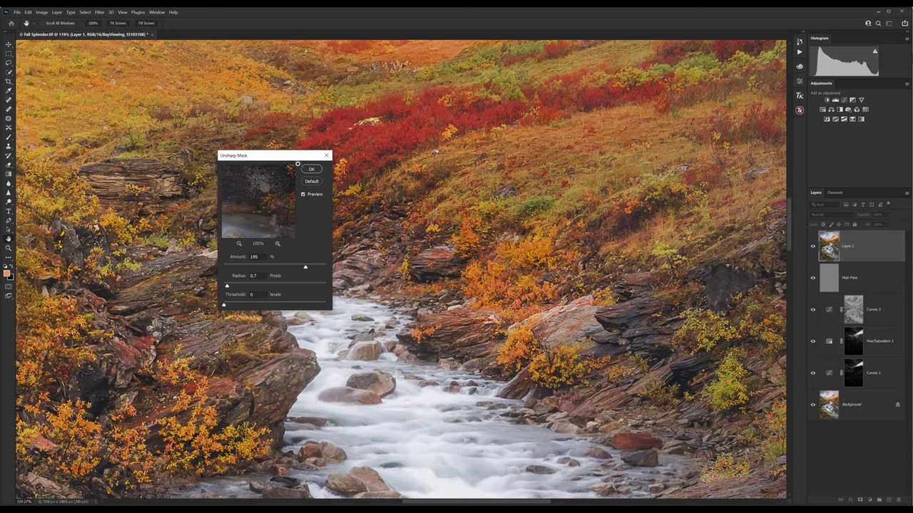
{"action": "left_click_drag", "start_coordinate": [296, 155], "coordinate": [374, 157]}
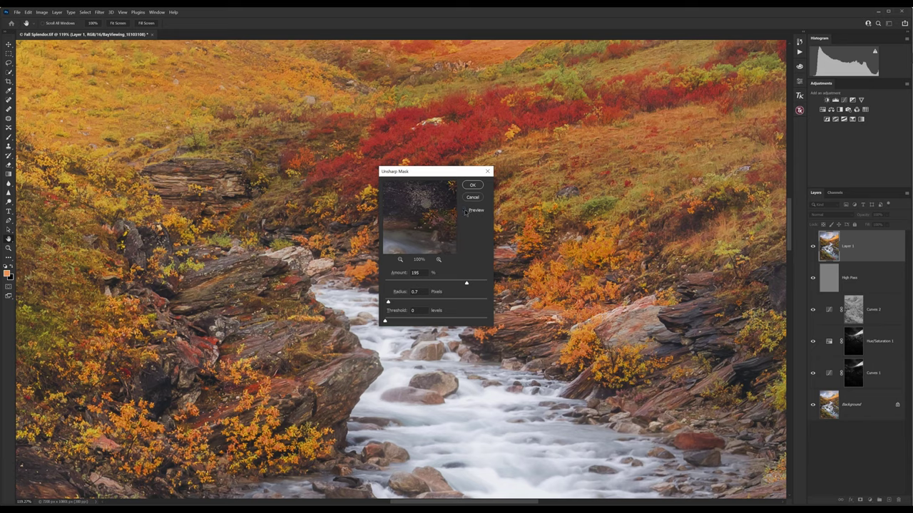
{"action": "scroll", "coordinate": [286, 386], "scroll_direction": "down", "scroll_amount": 2}
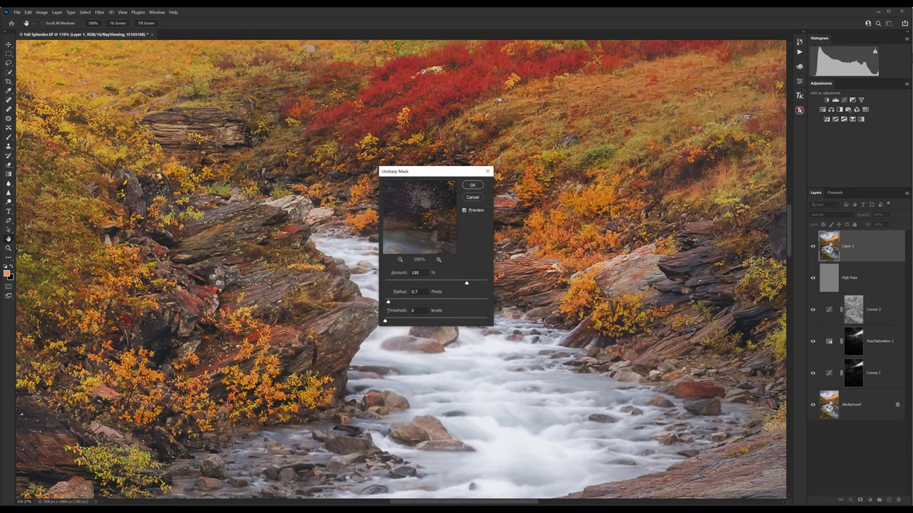
{"action": "scroll", "coordinate": [340, 324], "scroll_direction": "down", "scroll_amount": 5}
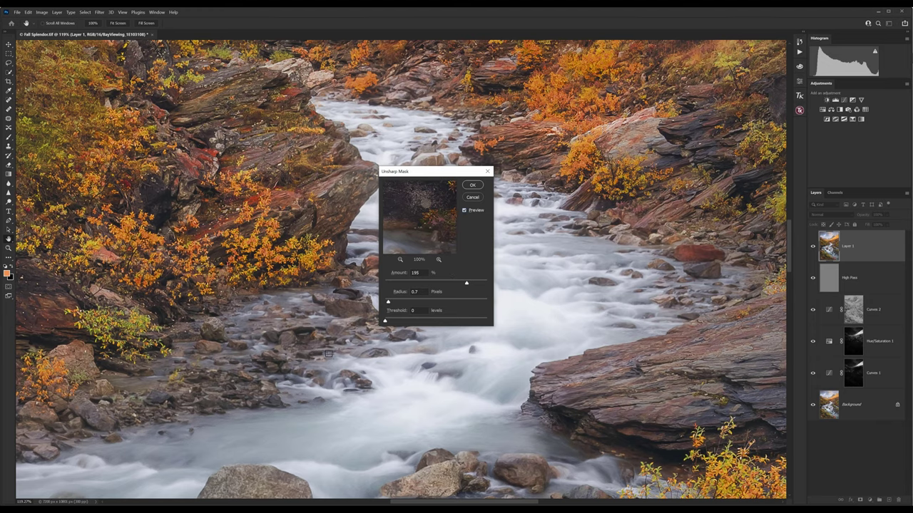
{"action": "scroll", "coordinate": [333, 345], "scroll_direction": "up", "scroll_amount": 5}
{"action": "scroll", "coordinate": [311, 321], "scroll_direction": "up", "scroll_amount": 10}
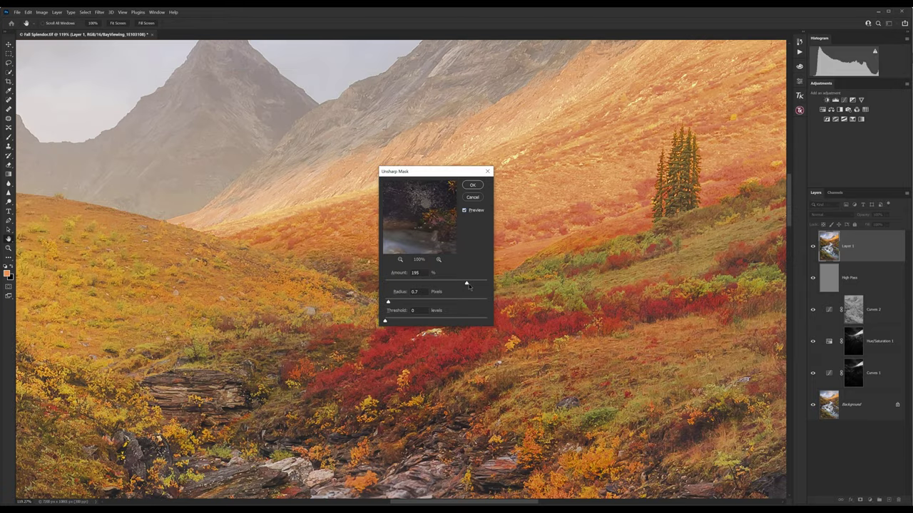
Step: Set the Unsharp Mask amount to 200%, compare the preview, and apply the filter
{"action": "left_click_drag", "start_coordinate": [469, 286], "coordinate": [470, 286]}
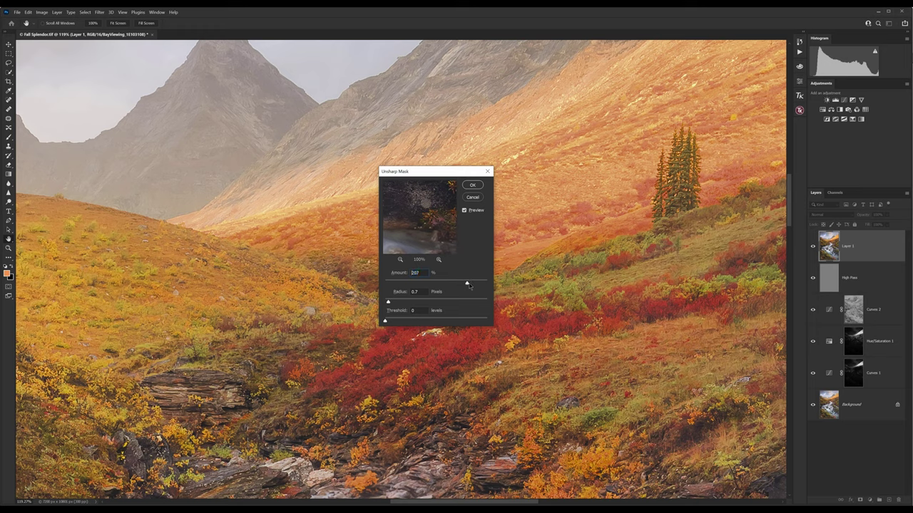
{"action": "left_click", "coordinate": [474, 212]}
{"action": "type", "text": "0"}
{"action": "left_click_drag", "start_coordinate": [435, 171], "coordinate": [260, 132]}
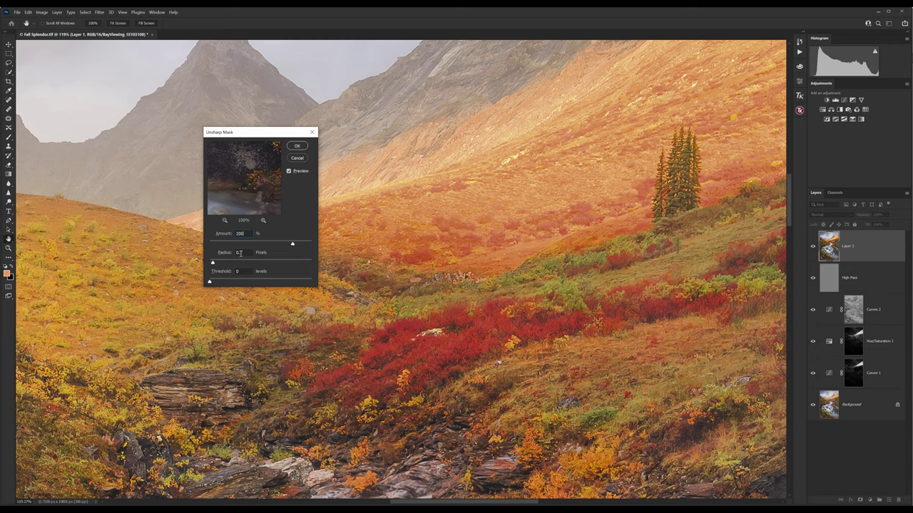
{"action": "left_click", "coordinate": [301, 174]}
{"action": "left_click", "coordinate": [296, 145]}
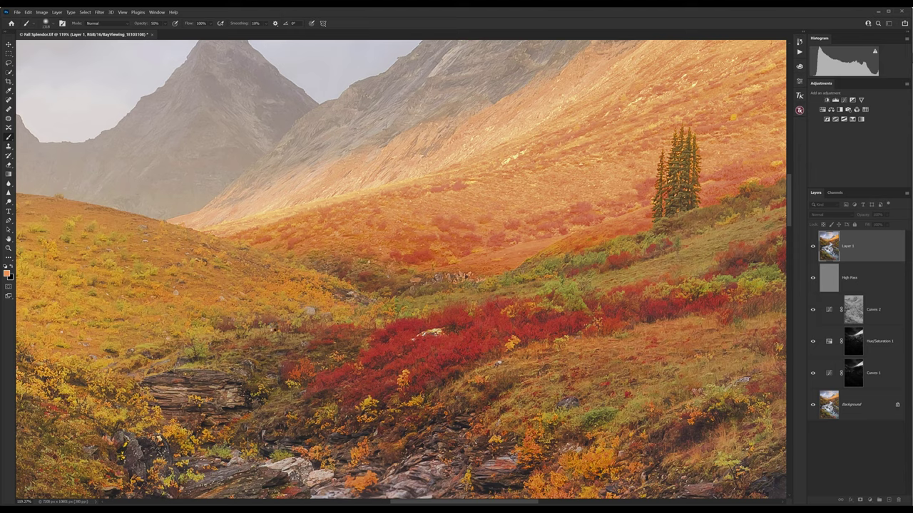
Step: Add a white layer mask to the sharpened top layer, and make the layer's image active again
{"action": "scroll", "coordinate": [272, 335], "scroll_direction": "down", "scroll_amount": 5}
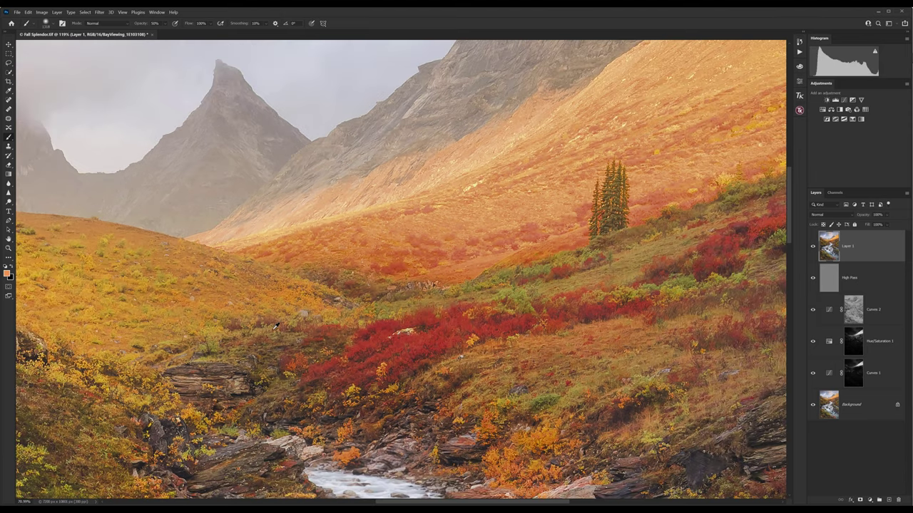
{"action": "scroll", "coordinate": [272, 335], "scroll_direction": "down", "scroll_amount": 4}
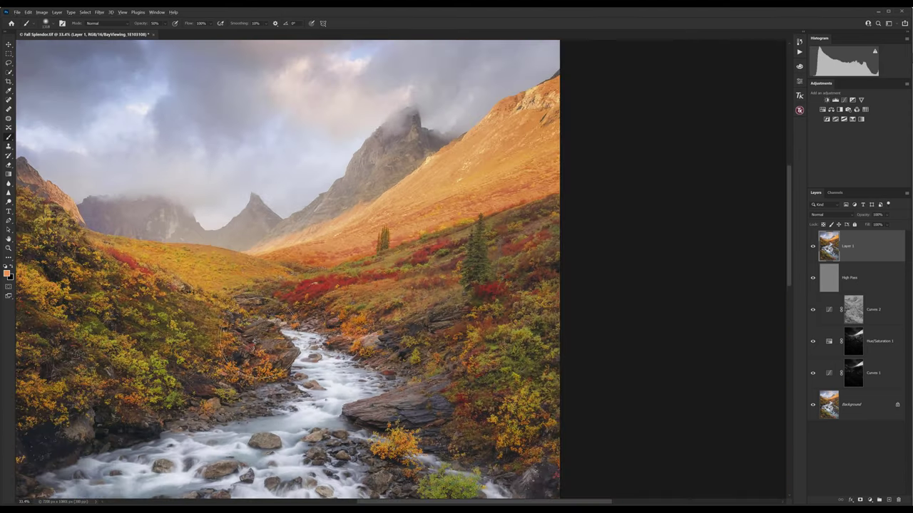
{"action": "scroll", "coordinate": [236, 342], "scroll_direction": "down", "scroll_amount": 2}
{"action": "scroll", "coordinate": [203, 343], "scroll_direction": "down", "scroll_amount": 2}
{"action": "scroll", "coordinate": [256, 346], "scroll_direction": "up", "scroll_amount": 1}
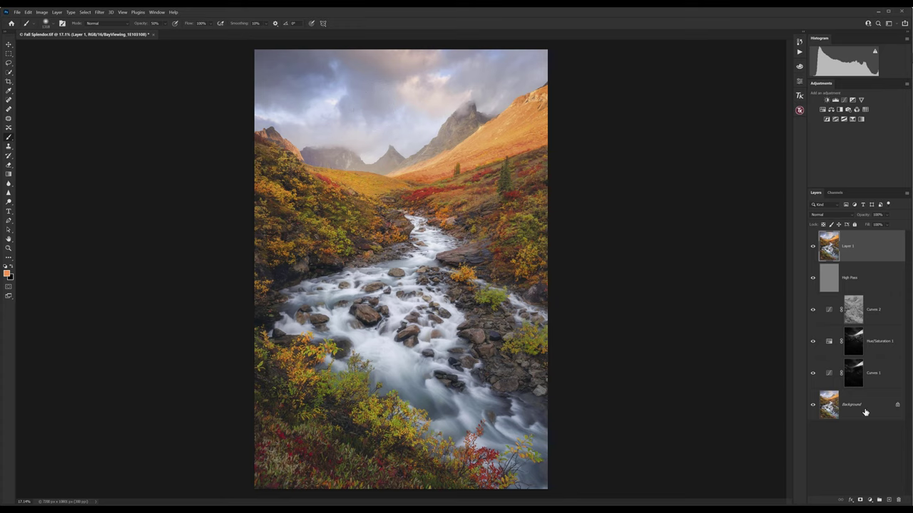
{"action": "left_click", "coordinate": [860, 501]}
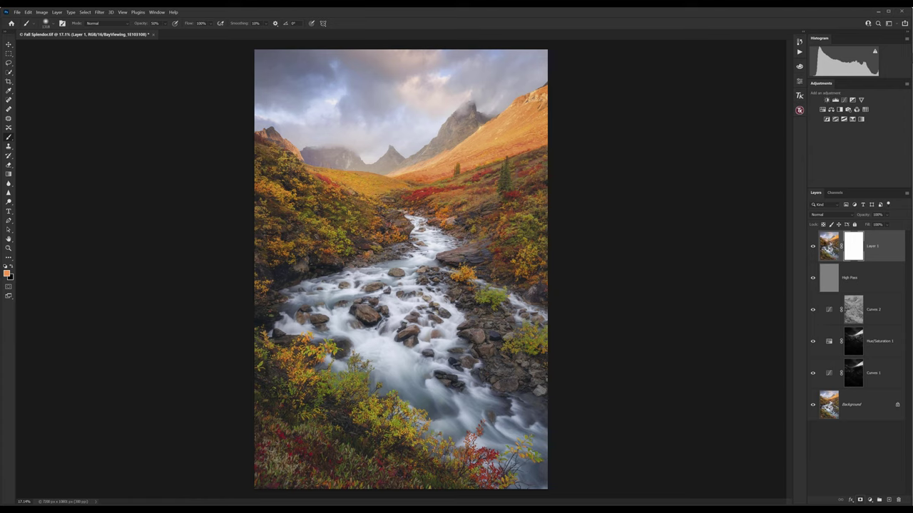
{"action": "key", "text": "ctrl+backslash"}
{"action": "key", "text": "d"}
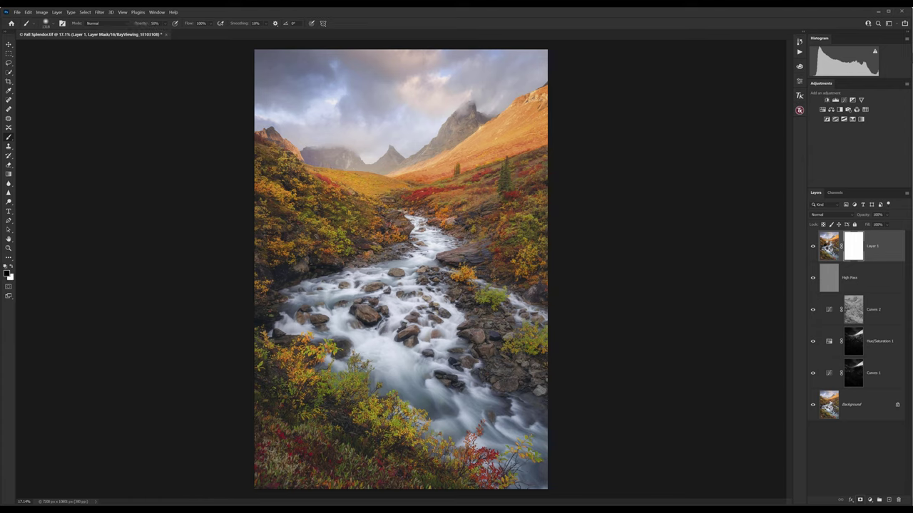
{"action": "left_click", "coordinate": [828, 247]}
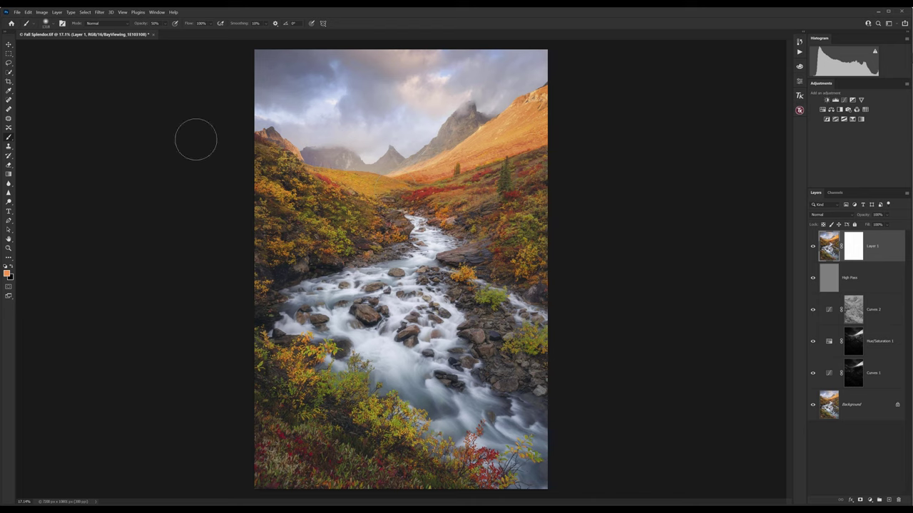
Step: Select the sky tones with Color Range by sampling the clouds, using a fuzziness of 200 and a range of 57%
{"action": "left_click", "coordinate": [85, 12]}
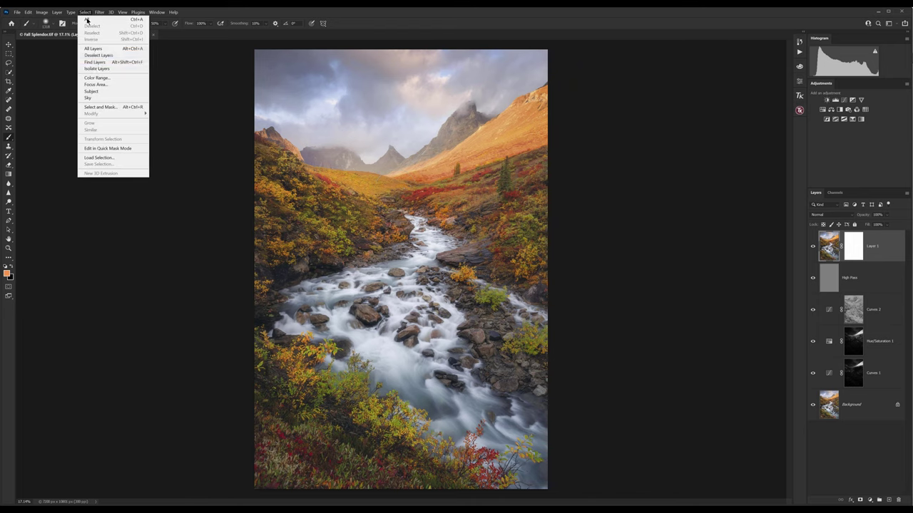
{"action": "left_click", "coordinate": [97, 77]}
{"action": "mouse_move", "coordinate": [389, 111]}
{"action": "left_mouse_down"}
{"action": "mouse_move", "coordinate": [381, 114]}
{"action": "mouse_move", "coordinate": [387, 97]}
{"action": "mouse_move", "coordinate": [377, 106]}
{"action": "left_mouse_up"}
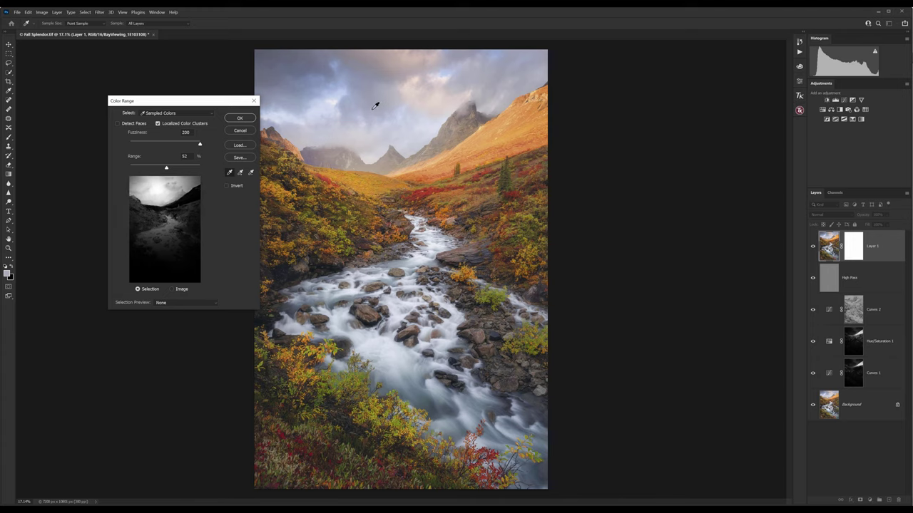
{"action": "left_click", "coordinate": [376, 114]}
{"action": "left_click", "coordinate": [359, 117]}
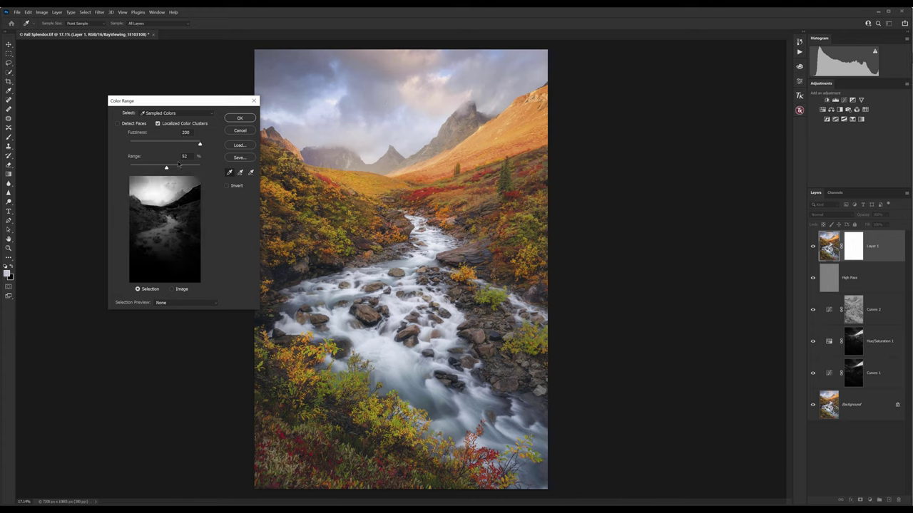
{"action": "left_click_drag", "start_coordinate": [166, 168], "coordinate": [192, 145]}
{"action": "key", "text": "shift+Tab"}
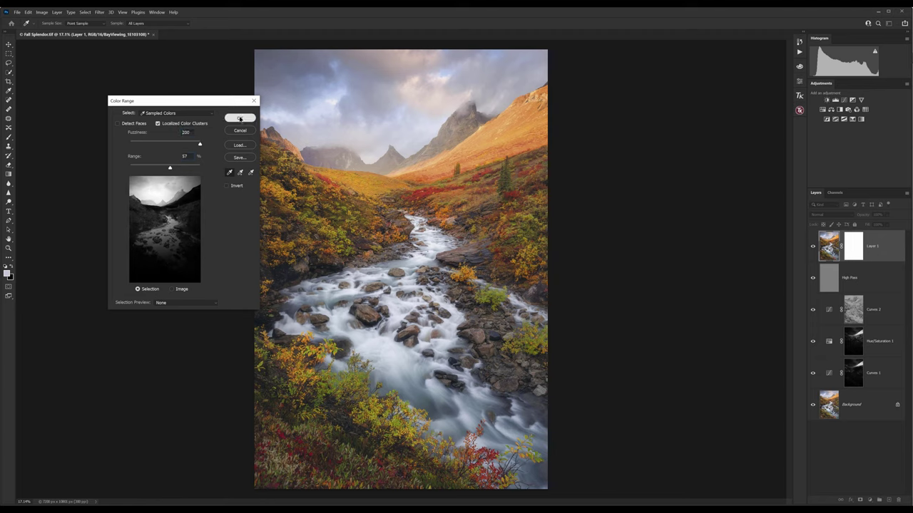
{"action": "left_click", "coordinate": [241, 117]}
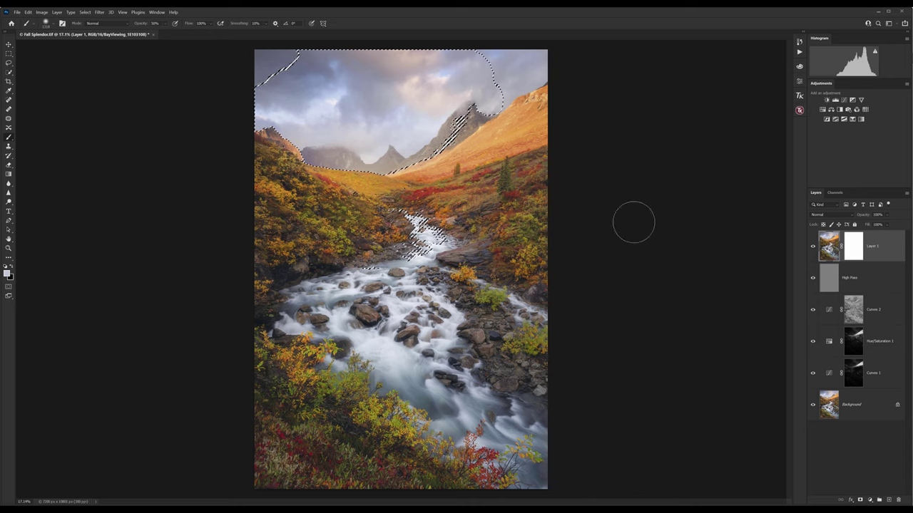
Step: Hide the selection edges and paint black at 100% opacity over the sky on the sharpened layer's mask with a large soft brush
{"action": "left_click", "coordinate": [853, 248]}
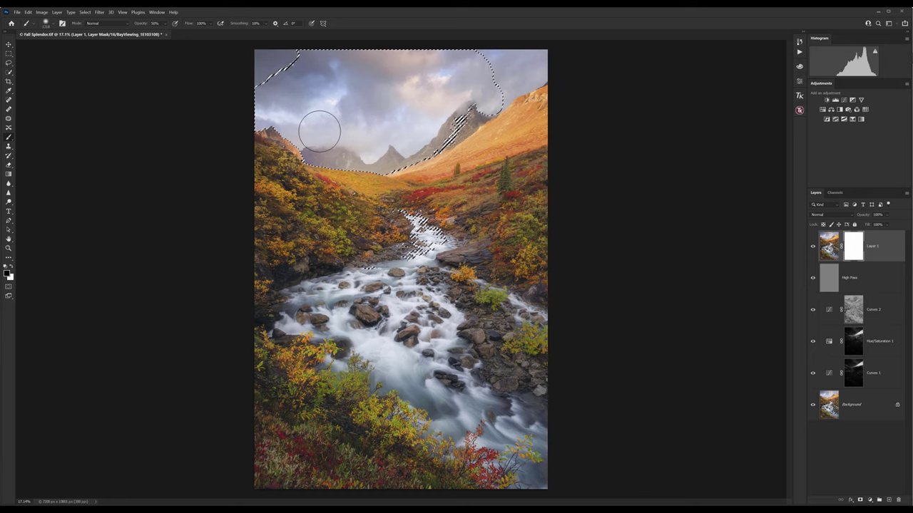
{"action": "key", "text": "ctrl+d"}
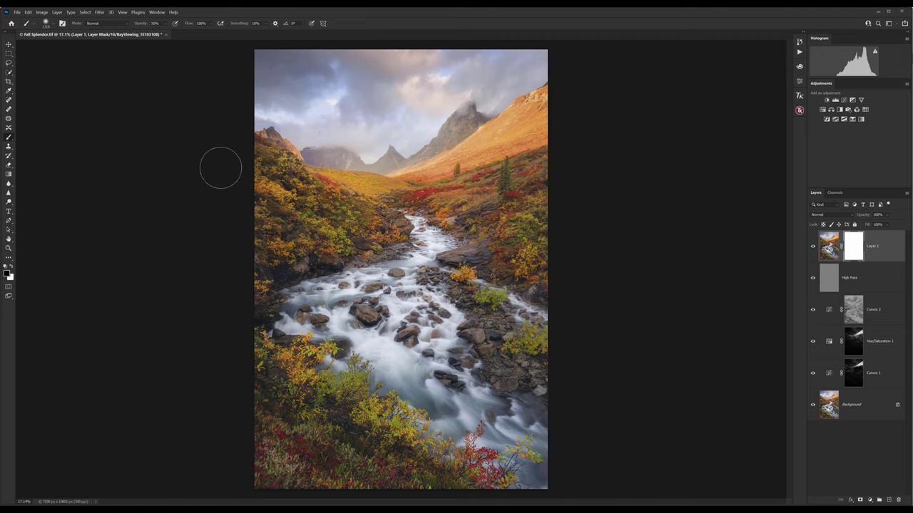
{"action": "key", "text": "0"}
{"action": "right_click", "coordinate": [325, 139], "text": "alt"}
{"action": "left_click_drag", "start_coordinate": [284, 78], "coordinate": [306, 92]}
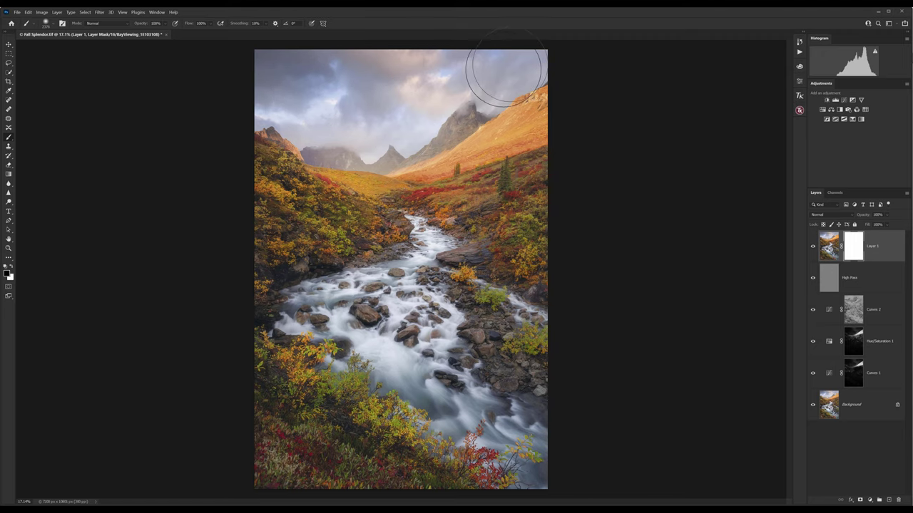
{"action": "right_click", "coordinate": [451, 105]}
{"action": "key", "text": "Escape"}
{"action": "mouse_move", "coordinate": [399, 141]}
{"action": "left_mouse_down"}
{"action": "mouse_move", "coordinate": [444, 70]}
{"action": "mouse_move", "coordinate": [418, 65]}
{"action": "mouse_move", "coordinate": [486, 47]}
{"action": "mouse_move", "coordinate": [497, 78]}
{"action": "mouse_move", "coordinate": [490, 93]}
{"action": "mouse_move", "coordinate": [547, 55]}
{"action": "mouse_move", "coordinate": [552, 62]}
{"action": "mouse_move", "coordinate": [417, 69]}
{"action": "mouse_move", "coordinate": [265, 49]}
{"action": "mouse_move", "coordinate": [265, 92]}
{"action": "left_mouse_up"}
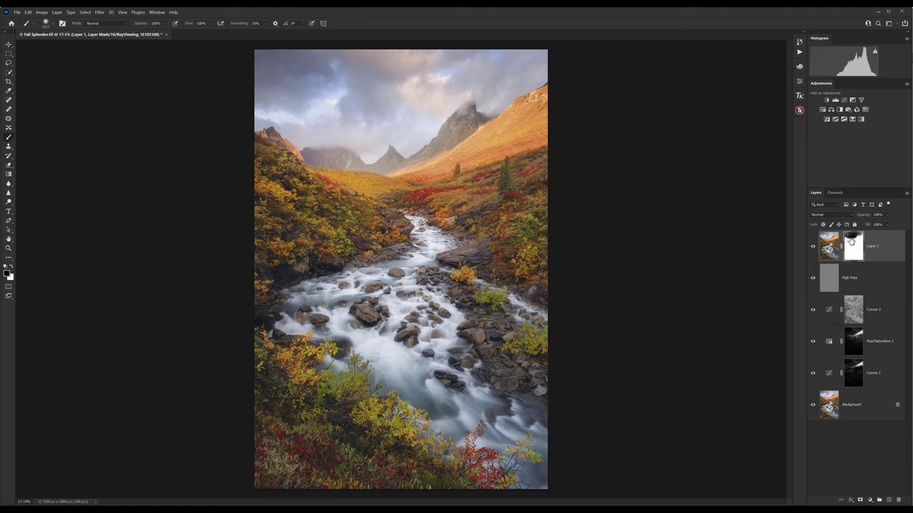
{"action": "mouse_move", "coordinate": [351, 138]}
{"action": "left_mouse_down"}
{"action": "mouse_move", "coordinate": [279, 96]}
{"action": "mouse_move", "coordinate": [373, 129]}
{"action": "mouse_move", "coordinate": [349, 85]}
{"action": "mouse_move", "coordinate": [271, 67]}
{"action": "mouse_move", "coordinate": [342, 78]}
{"action": "mouse_move", "coordinate": [370, 120]}
{"action": "mouse_move", "coordinate": [406, 126]}
{"action": "mouse_move", "coordinate": [434, 65]}
{"action": "mouse_move", "coordinate": [496, 80]}
{"action": "mouse_move", "coordinate": [515, 65]}
{"action": "mouse_move", "coordinate": [276, 65]}
{"action": "mouse_move", "coordinate": [270, 105]}
{"action": "mouse_move", "coordinate": [365, 129]}
{"action": "mouse_move", "coordinate": [322, 77]}
{"action": "mouse_move", "coordinate": [422, 85]}
{"action": "mouse_move", "coordinate": [399, 126]}
{"action": "mouse_move", "coordinate": [536, 55]}
{"action": "left_mouse_up"}
{"action": "mouse_move", "coordinate": [515, 65]}
{"action": "left_mouse_down"}
{"action": "mouse_move", "coordinate": [545, 61]}
{"action": "mouse_move", "coordinate": [316, 43]}
{"action": "mouse_move", "coordinate": [248, 63]}
{"action": "mouse_move", "coordinate": [271, 105]}
{"action": "mouse_move", "coordinate": [314, 108]}
{"action": "mouse_move", "coordinate": [295, 119]}
{"action": "mouse_move", "coordinate": [300, 64]}
{"action": "mouse_move", "coordinate": [531, 66]}
{"action": "left_mouse_up"}
{"action": "mouse_move", "coordinate": [645, 147]}
{"action": "left_mouse_down"}
{"action": "mouse_move", "coordinate": [596, 77]}
{"action": "mouse_move", "coordinate": [517, 55]}
{"action": "mouse_move", "coordinate": [538, 50]}
{"action": "mouse_move", "coordinate": [365, 49]}
{"action": "mouse_move", "coordinate": [279, 60]}
{"action": "mouse_move", "coordinate": [263, 115]}
{"action": "mouse_move", "coordinate": [296, 82]}
{"action": "mouse_move", "coordinate": [270, 80]}
{"action": "left_mouse_up"}
Step: Make the layer's image active and sample the stream's white water with Color Range, using a fuzziness of 177 and a range of 56%
{"action": "left_click", "coordinate": [829, 246]}
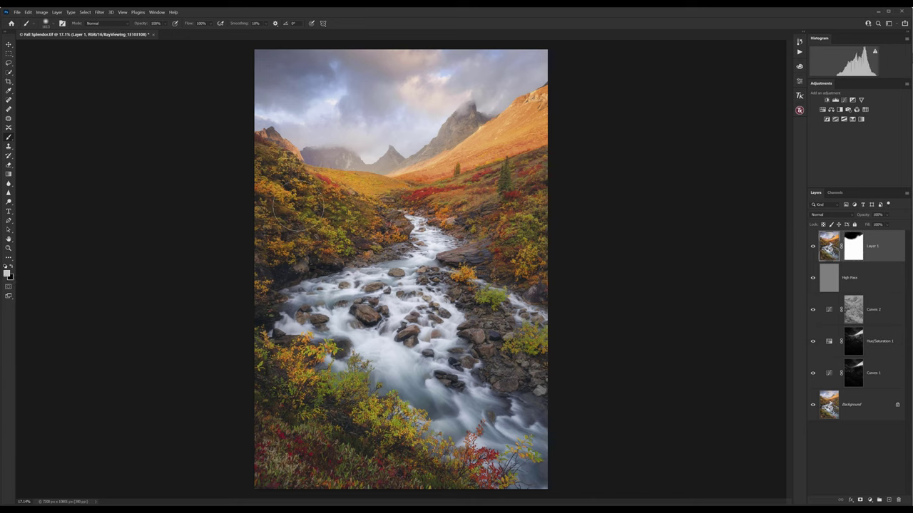
{"action": "left_click", "coordinate": [85, 12]}
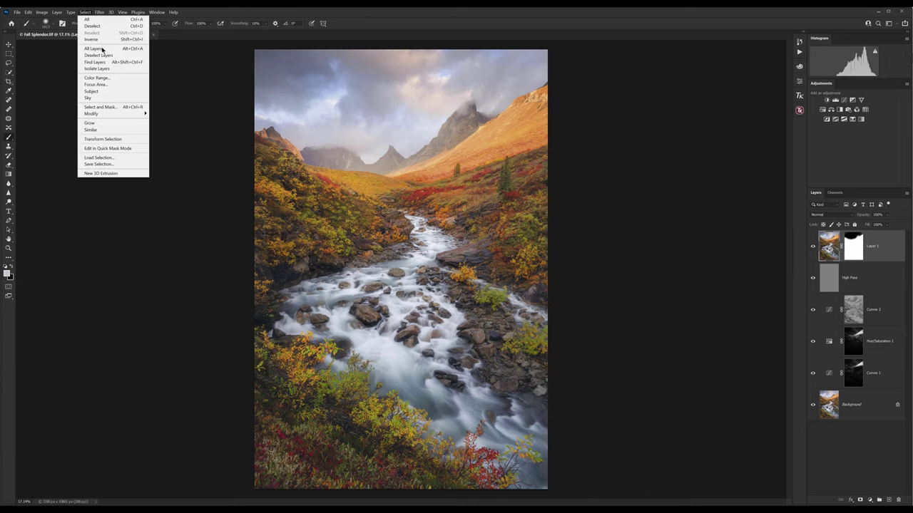
{"action": "left_click", "coordinate": [100, 77]}
{"action": "left_click", "coordinate": [384, 341]}
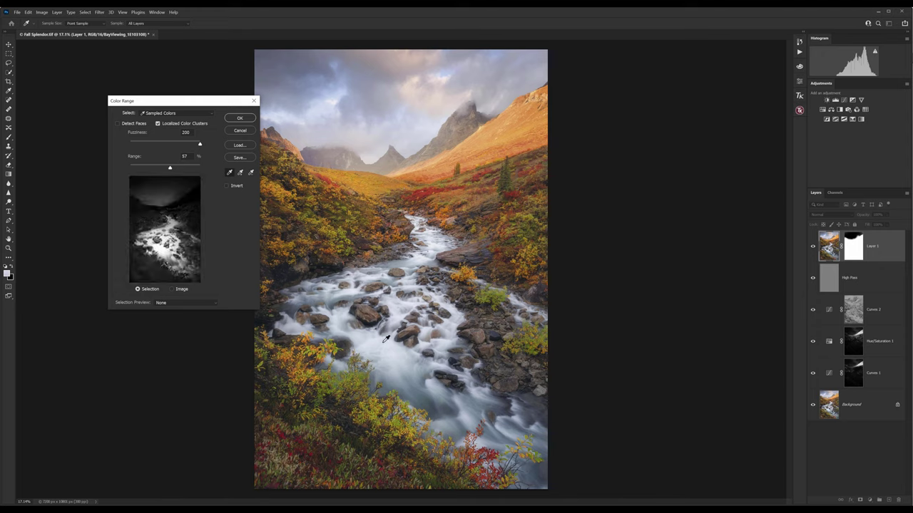
{"action": "left_click", "coordinate": [400, 298]}
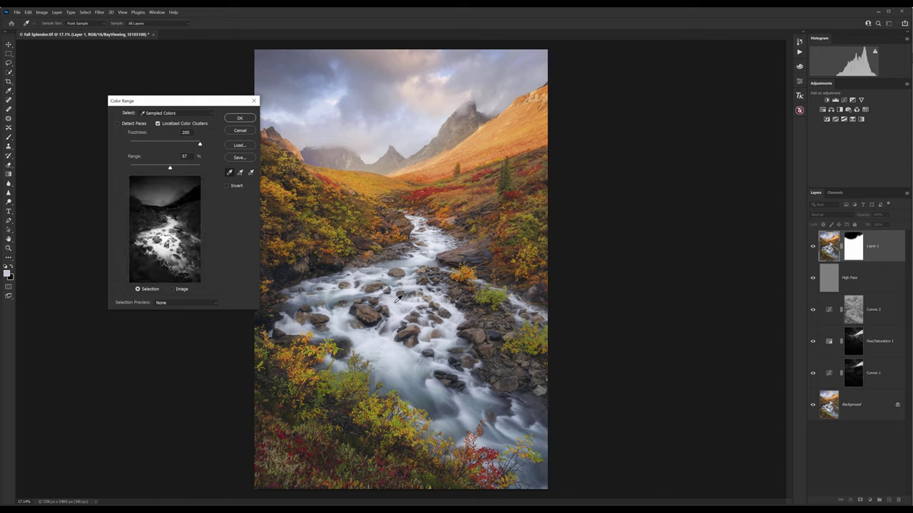
{"action": "left_click_drag", "start_coordinate": [185, 170], "coordinate": [188, 148]}
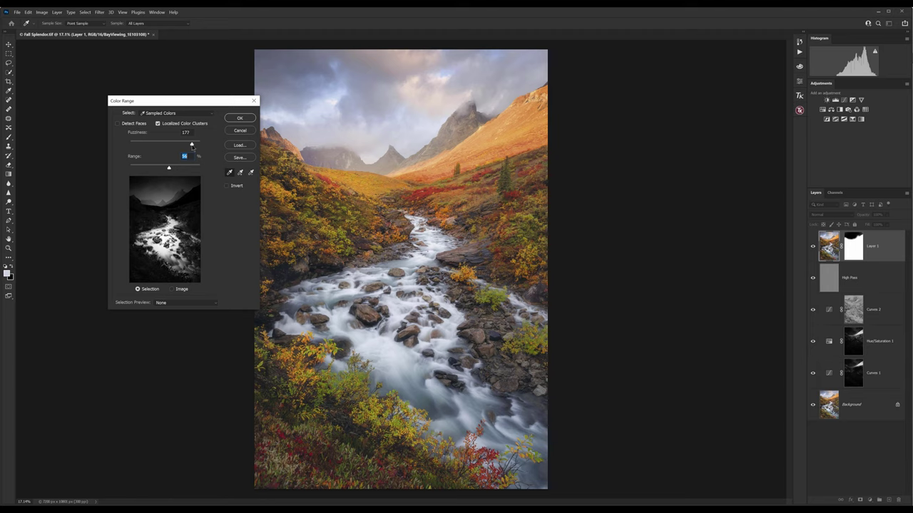
{"action": "left_click", "coordinate": [193, 145]}
{"action": "left_click", "coordinate": [238, 117]}
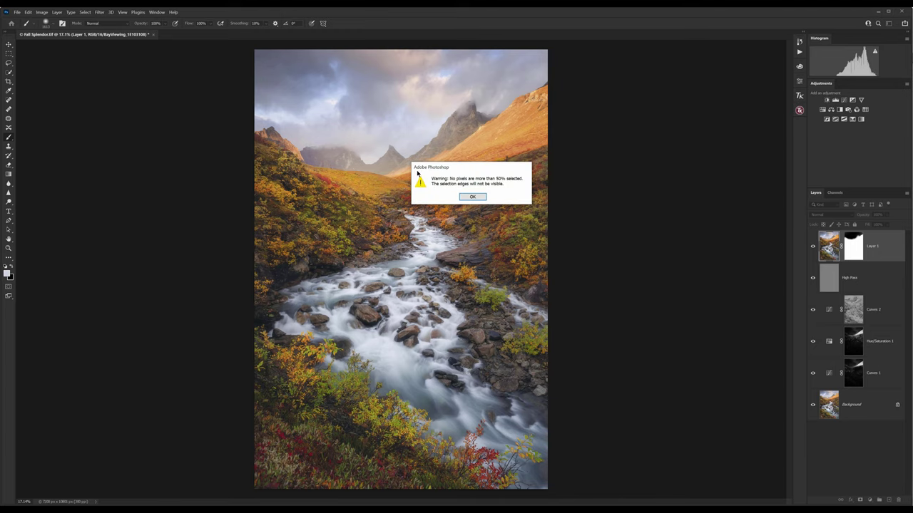
{"action": "left_click", "coordinate": [472, 197]}
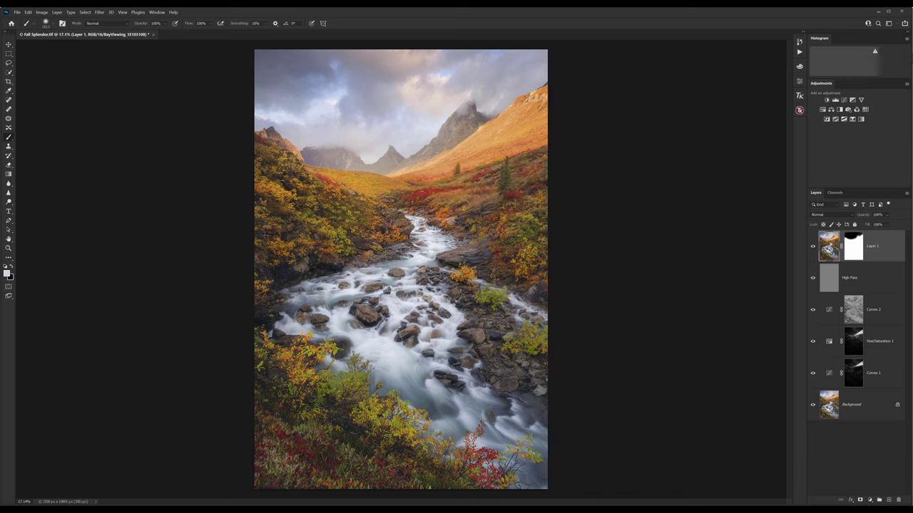
Step: Paint black over the stream on the sharpened layer's mask with a large soft brush, and clear the selection
{"action": "left_click", "coordinate": [852, 247]}
{"action": "right_click", "coordinate": [418, 377]}
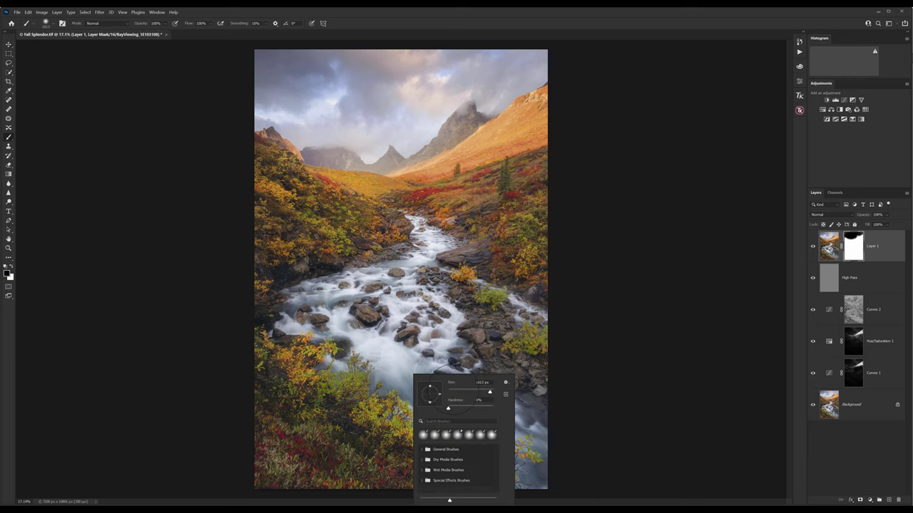
{"action": "key", "text": "Return"}
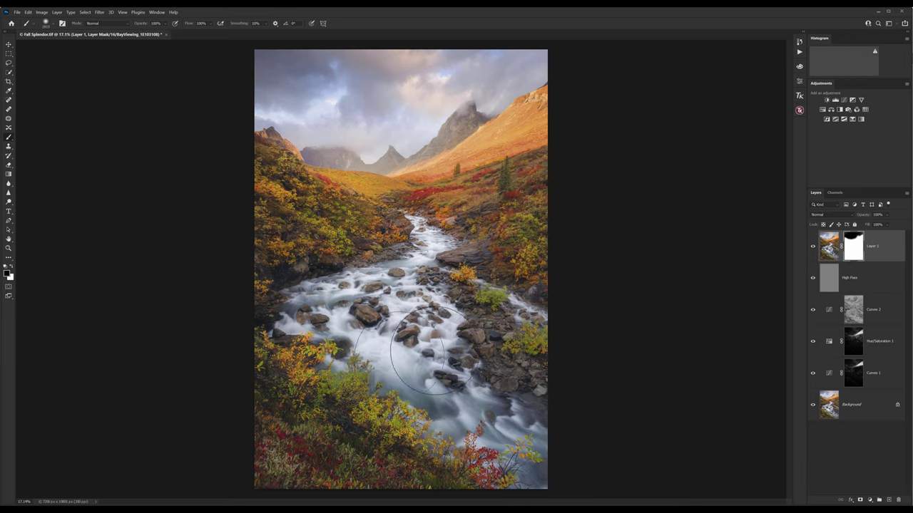
{"action": "right_click", "coordinate": [386, 341]}
{"action": "key", "text": "Return"}
{"action": "key", "text": "ctrl+BackSpace"}
{"action": "left_click_drag", "start_coordinate": [499, 328], "coordinate": [492, 345]}
Step: Paint black over the smooth water of the lower and middle stream on the mask with a smaller soft brush, avoiding the rocks
{"action": "scroll", "coordinate": [492, 346], "scroll_direction": "up", "scroll_amount": 5}
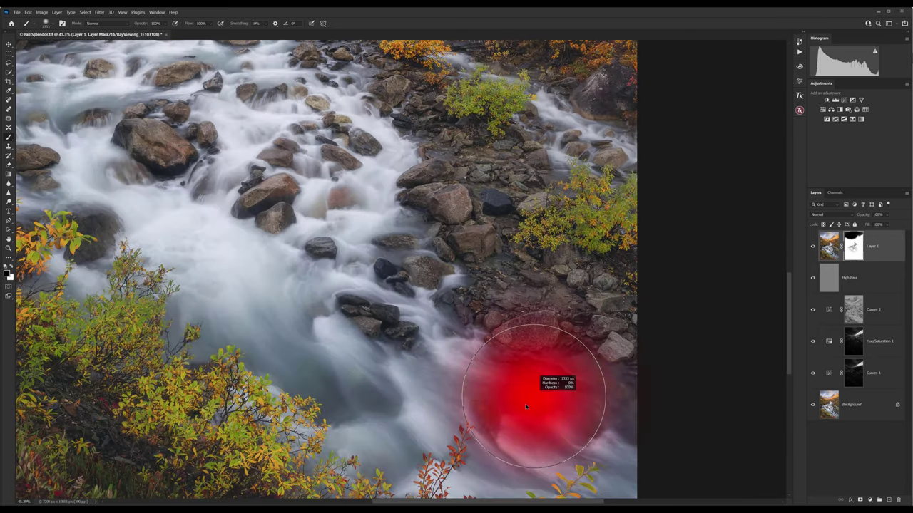
{"action": "left_click_drag", "start_coordinate": [525, 407], "coordinate": [530, 383]}
{"action": "left_click_drag", "start_coordinate": [471, 378], "coordinate": [423, 373]}
{"action": "scroll", "coordinate": [542, 392], "scroll_direction": "down", "scroll_amount": 1}
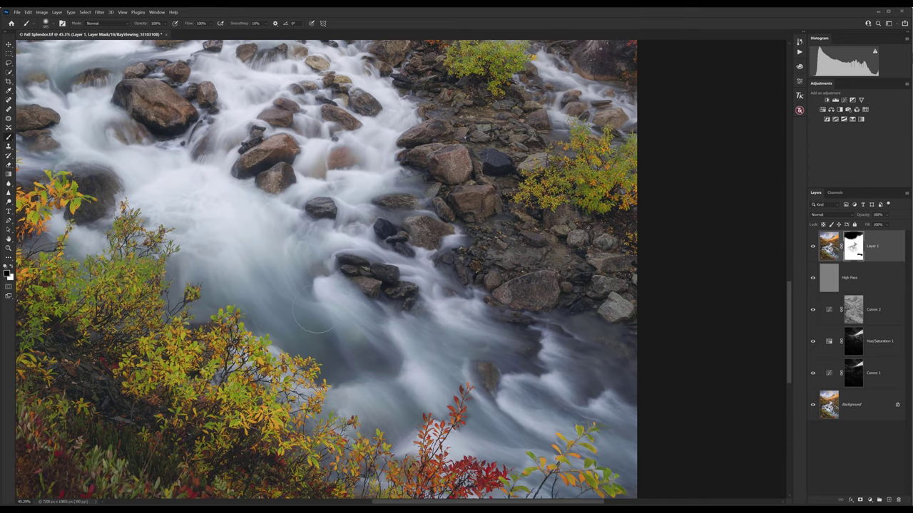
{"action": "scroll", "coordinate": [282, 289], "scroll_direction": "up", "scroll_amount": 2}
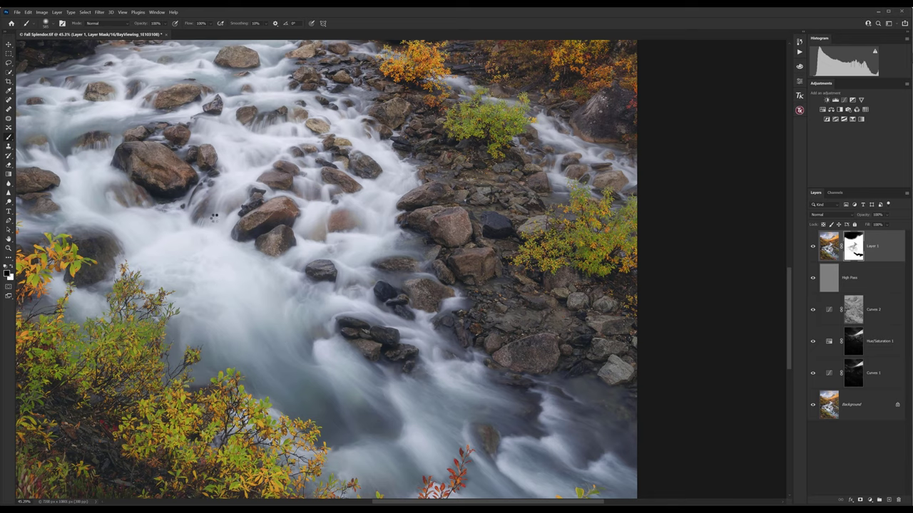
{"action": "scroll", "coordinate": [213, 216], "scroll_direction": "up", "scroll_amount": 4}
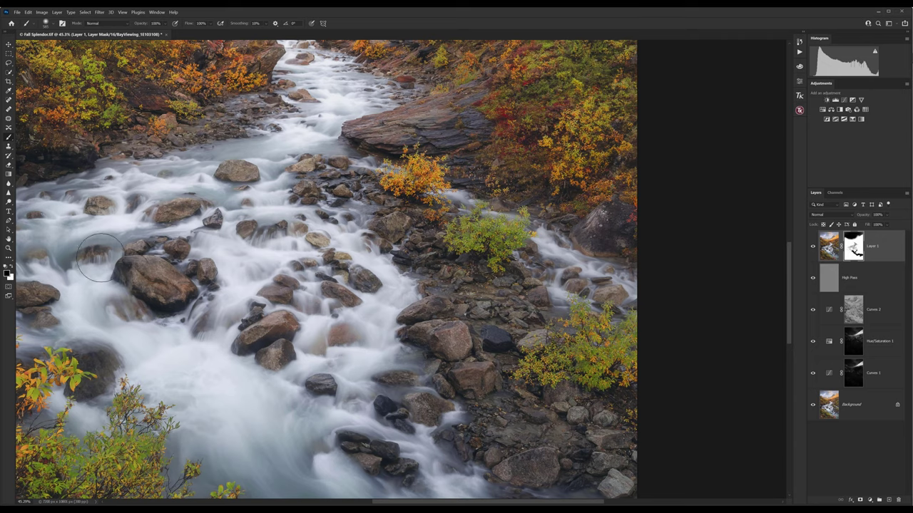
{"action": "scroll", "coordinate": [107, 236], "scroll_direction": "left", "scroll_amount": 1}
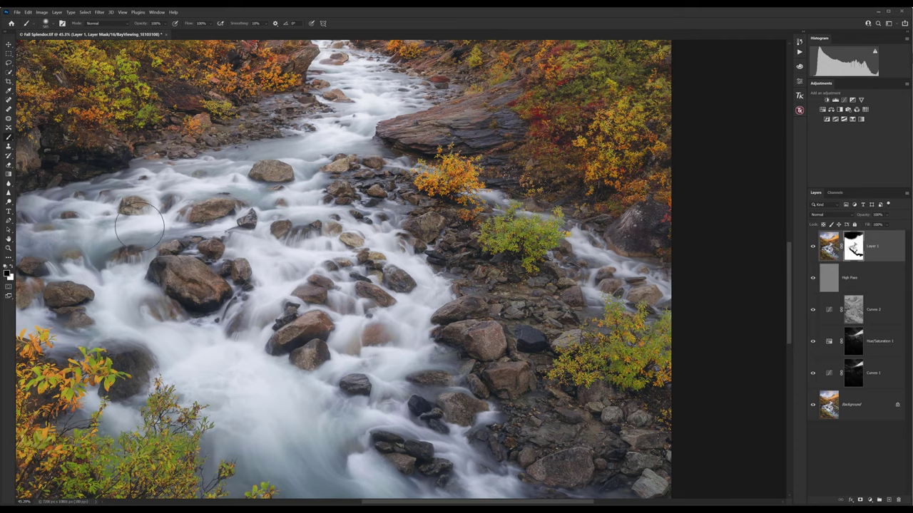
Step: Reduce the brush size and mask the sharpening out of the upper stream and the narrow side channel
{"action": "right_click", "coordinate": [311, 194]}
{"action": "right_click", "coordinate": [312, 194], "text": "alt"}
{"action": "scroll", "coordinate": [359, 140], "scroll_direction": "up", "scroll_amount": 2}
{"action": "scroll", "coordinate": [358, 140], "scroll_direction": "up", "scroll_amount": 1}
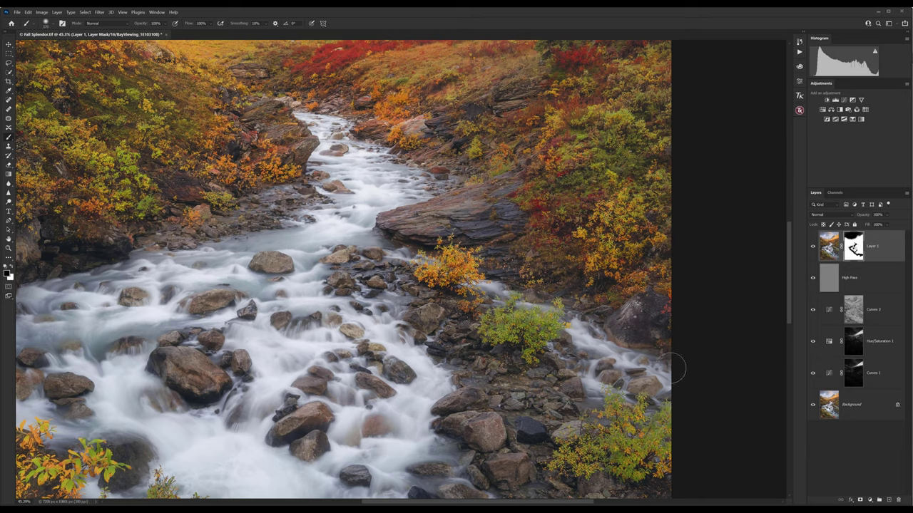
{"action": "scroll", "coordinate": [585, 344], "scroll_direction": "down", "scroll_amount": 2}
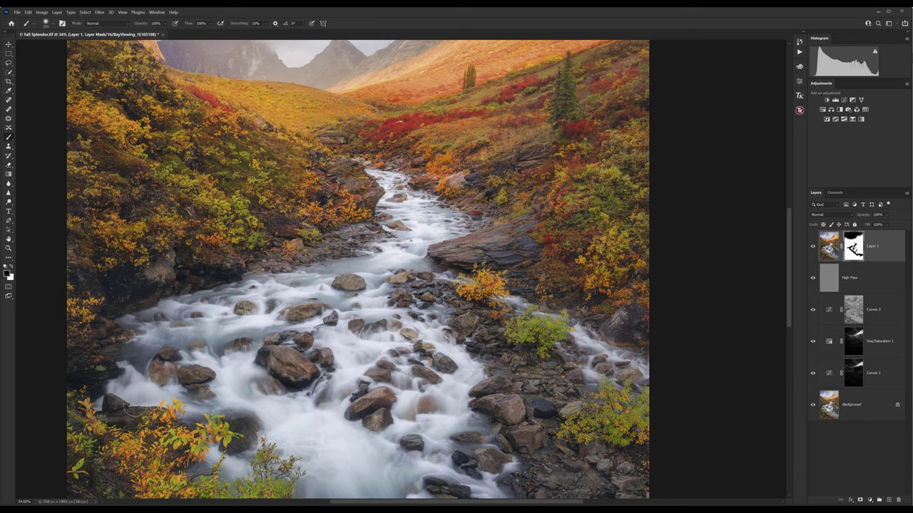
{"action": "scroll", "coordinate": [262, 379], "scroll_direction": "down", "scroll_amount": 1}
{"action": "scroll", "coordinate": [347, 376], "scroll_direction": "down", "scroll_amount": 4}
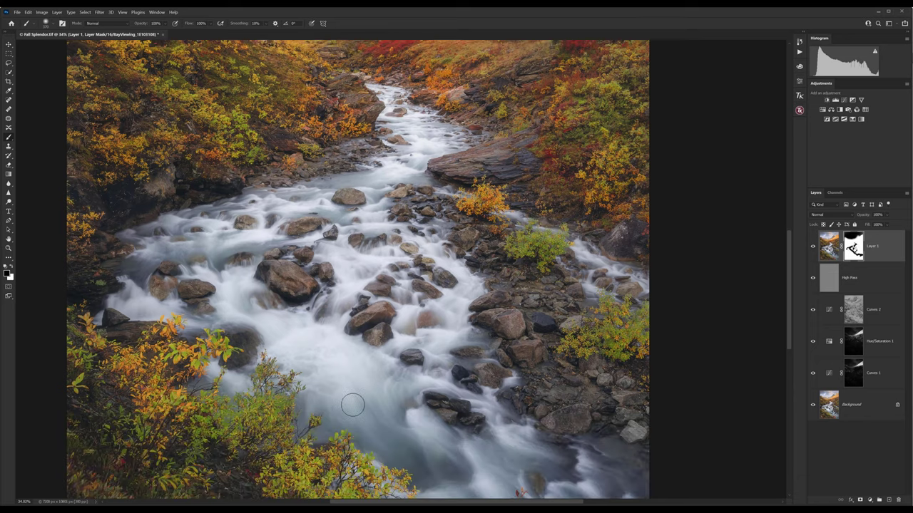
Step: Compare the mountains and autumn slopes with the sharpened top layer and the High Pass layer hidden and shown
{"action": "scroll", "coordinate": [428, 372], "scroll_direction": "down", "scroll_amount": 5, "text": "alt"}
{"action": "scroll", "coordinate": [421, 361], "scroll_direction": "up", "scroll_amount": 1, "text": "alt"}
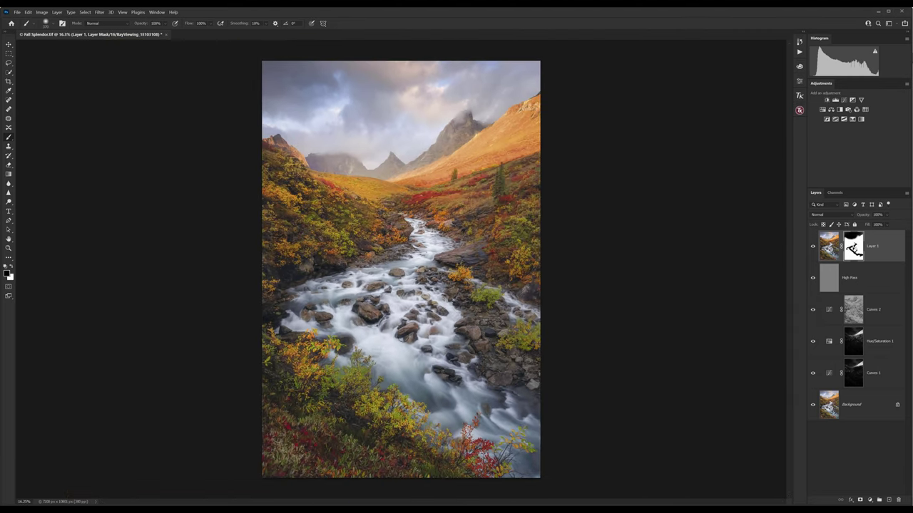
{"action": "scroll", "coordinate": [428, 158], "scroll_direction": "up", "scroll_amount": 7, "text": "alt"}
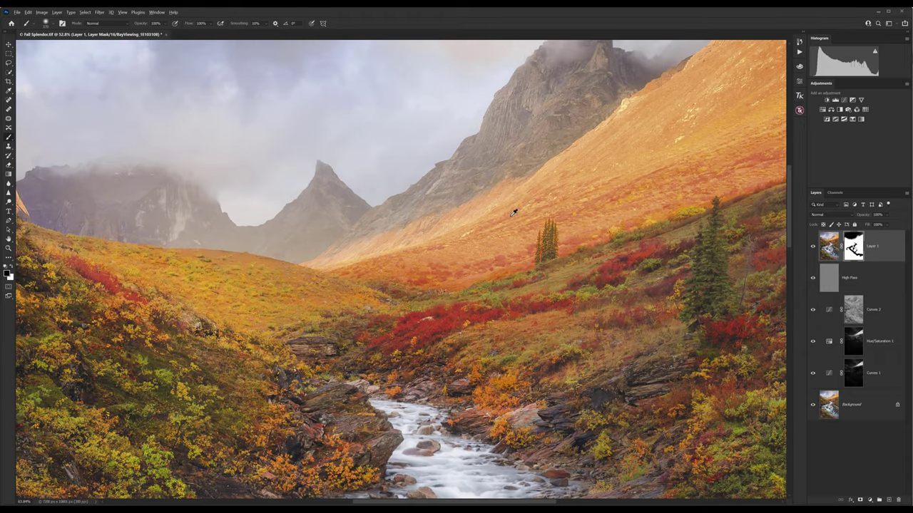
{"action": "scroll", "coordinate": [513, 212], "scroll_direction": "up", "scroll_amount": 2, "text": "alt"}
{"action": "left_click_drag", "start_coordinate": [812, 246], "coordinate": [806, 288]}
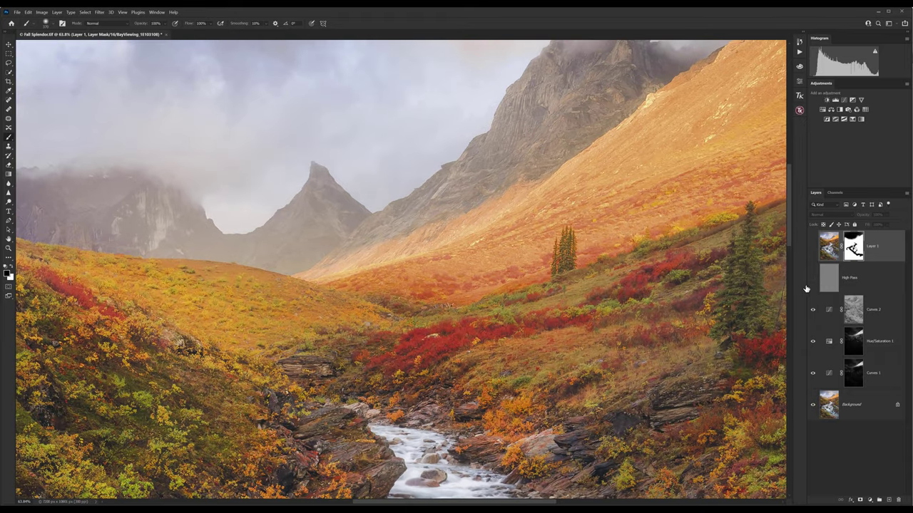
{"action": "scroll", "coordinate": [514, 230], "scroll_direction": "up", "scroll_amount": 3, "text": "alt"}
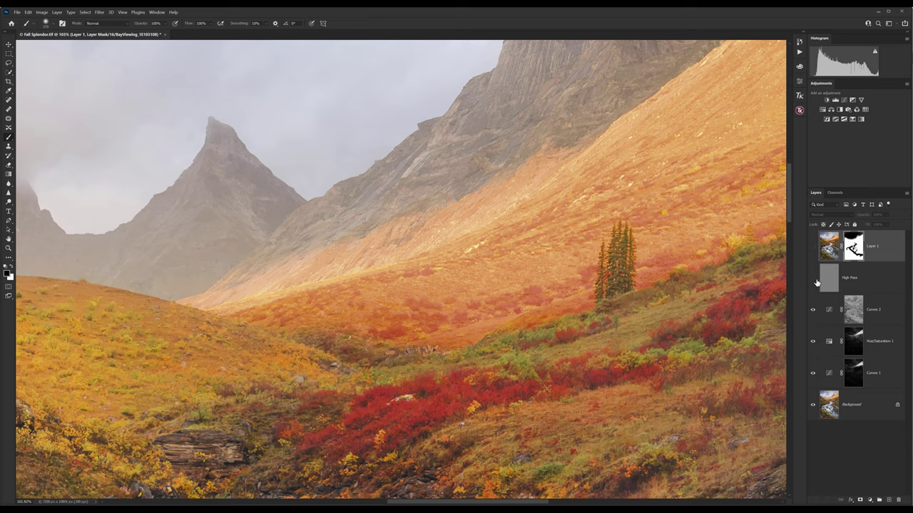
{"action": "left_click", "coordinate": [813, 247]}
{"action": "left_click", "coordinate": [813, 251]}
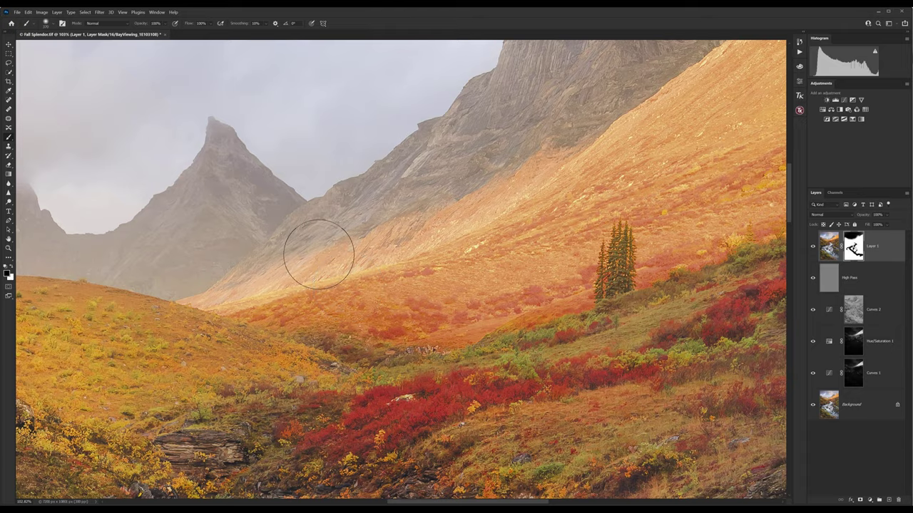
{"action": "scroll", "coordinate": [318, 254], "scroll_direction": "down", "scroll_amount": 5}
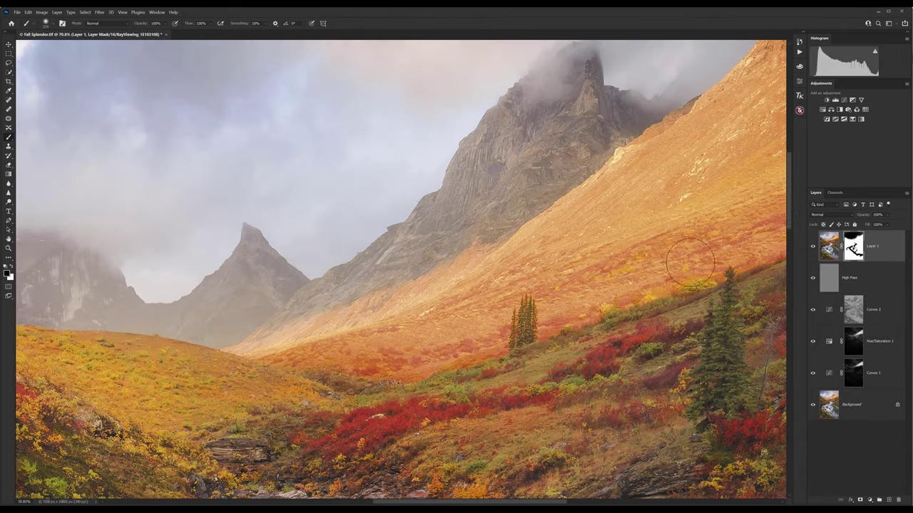
{"action": "scroll", "coordinate": [261, 302], "scroll_direction": "down", "scroll_amount": 4}
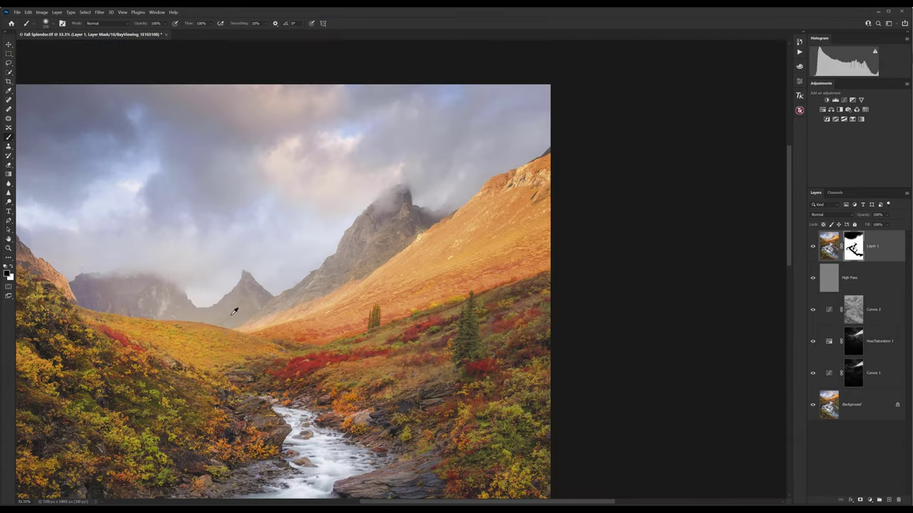
{"action": "scroll", "coordinate": [234, 312], "scroll_direction": "down", "scroll_amount": 2}
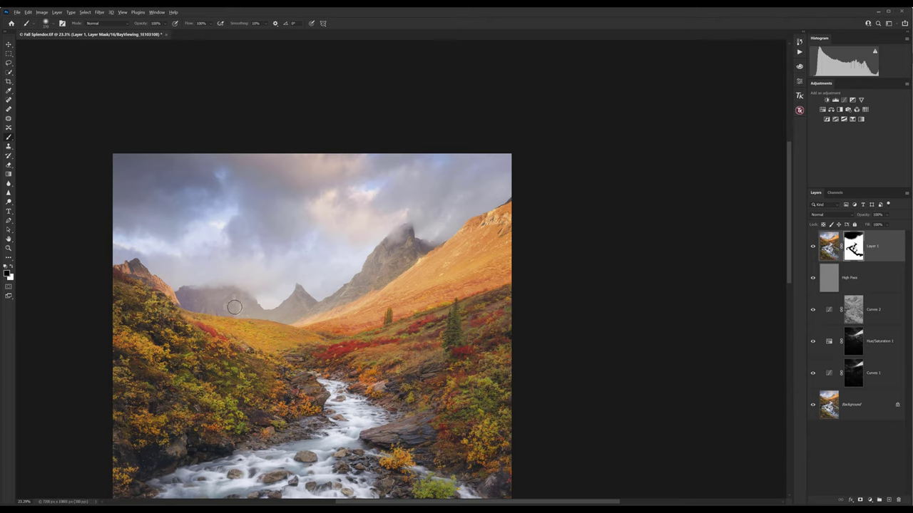
{"action": "scroll", "coordinate": [234, 307], "scroll_direction": "down", "scroll_amount": 2}
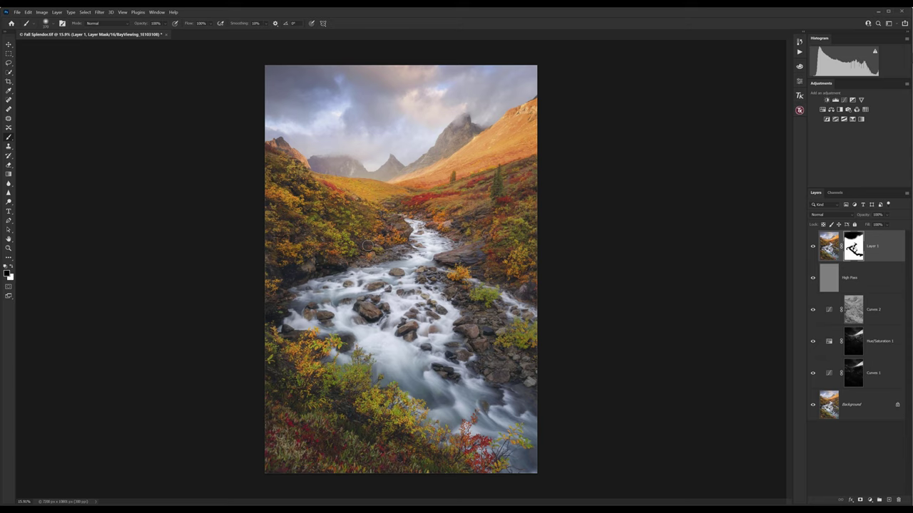
Step: Save the layered image to the Desktop as a TIFF named "Fall Splendor Print" with no image compression
{"action": "left_click", "coordinate": [16, 12]}
{"action": "left_click", "coordinate": [29, 94]}
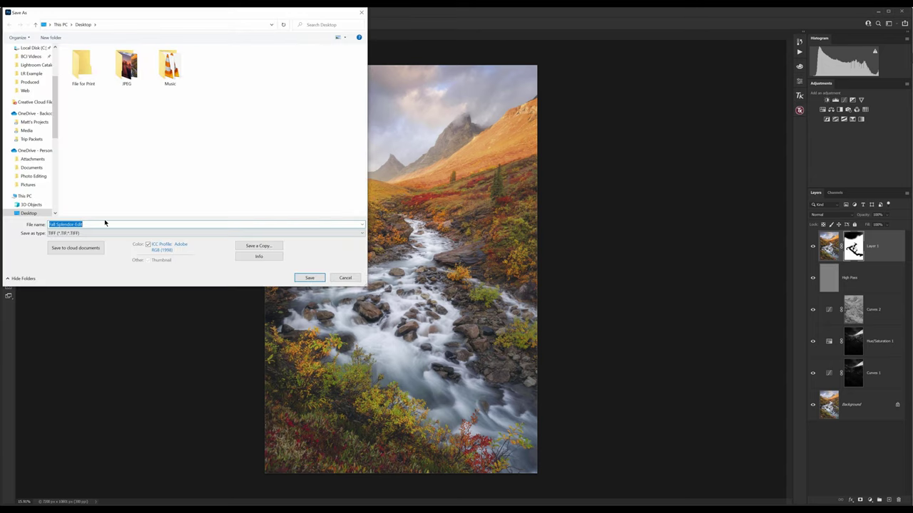
{"action": "left_click", "coordinate": [51, 224]}
{"action": "left_click_drag", "start_coordinate": [74, 225], "coordinate": [109, 230]}
{"action": "key", "text": "BackSpace"}
{"action": "type", "text": "Print"}
{"action": "left_click", "coordinate": [307, 278]}
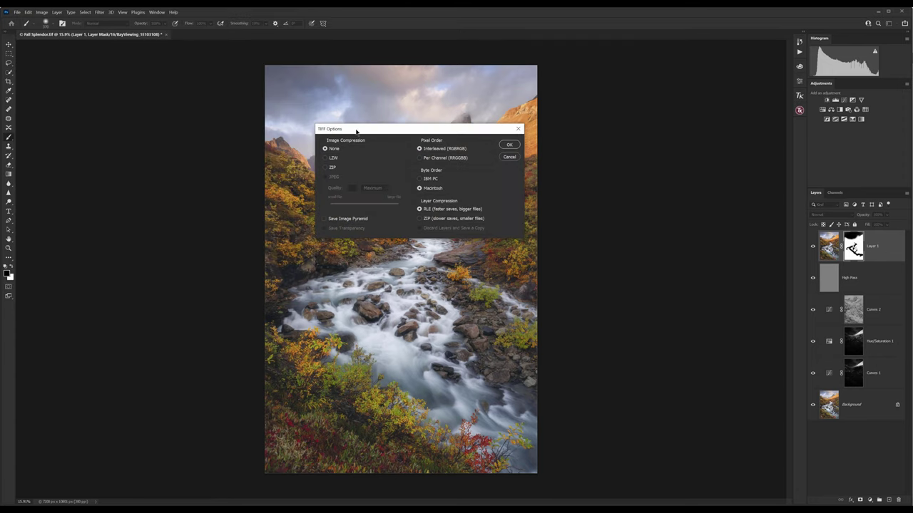
{"action": "left_click", "coordinate": [508, 145]}
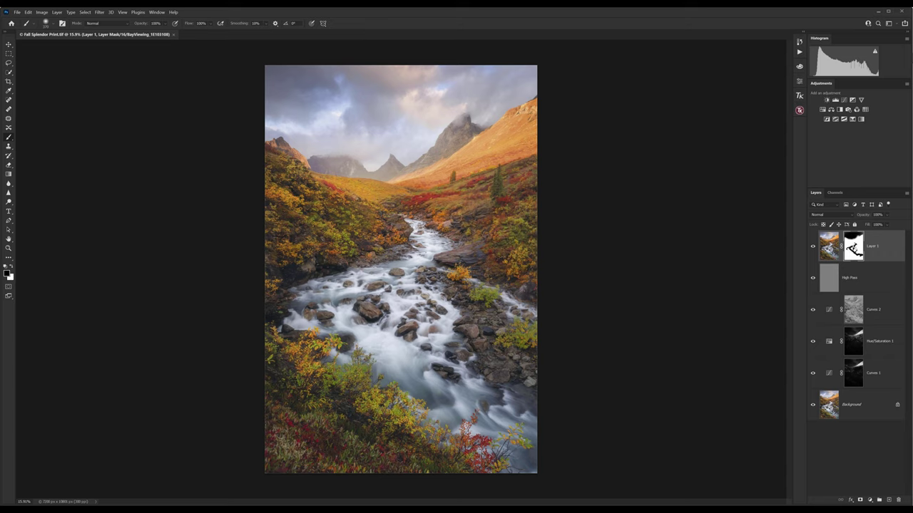
Step: Start exporting the image as a JPG at full size with the quality set to Great
{"action": "left_click", "coordinate": [17, 12]}
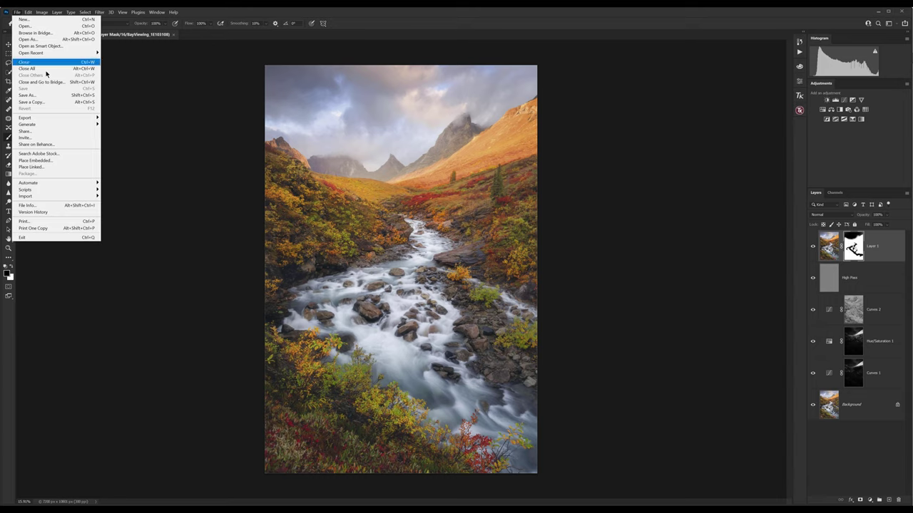
{"action": "mouse_move", "coordinate": [42, 117]}
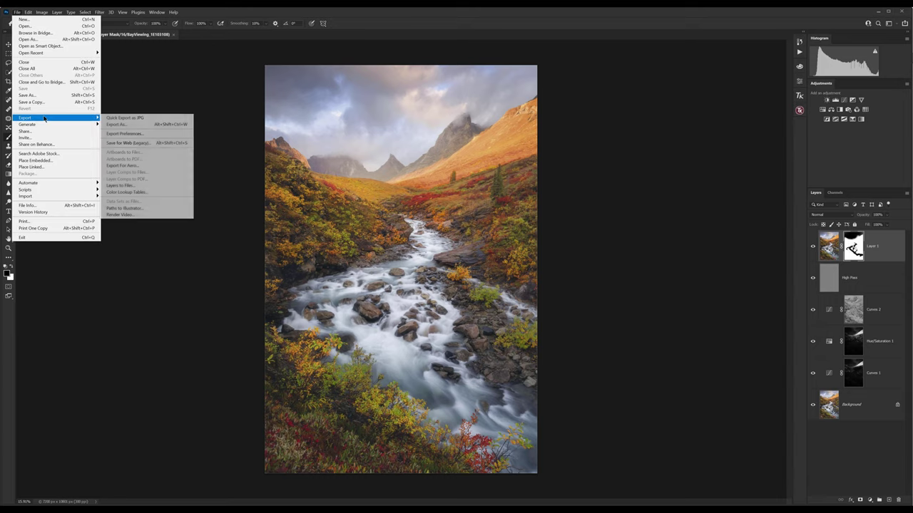
{"action": "left_click", "coordinate": [133, 126]}
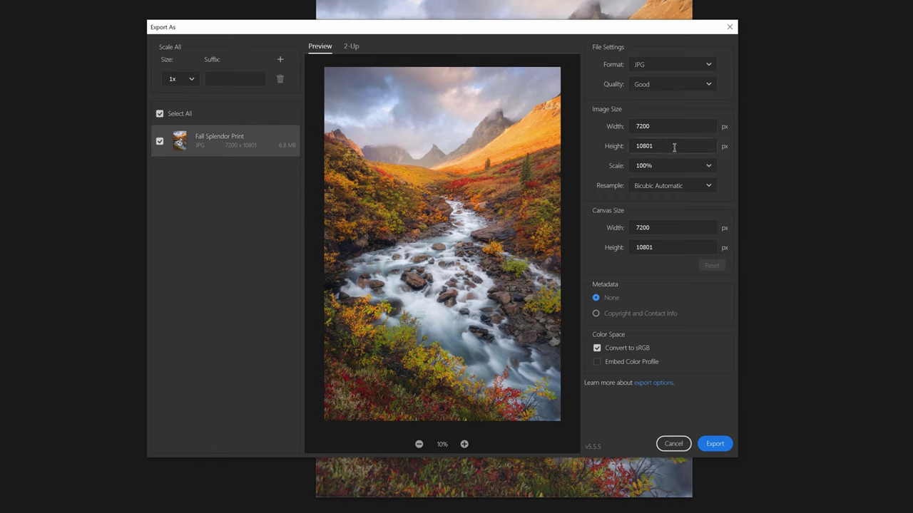
{"action": "left_click", "coordinate": [708, 68]}
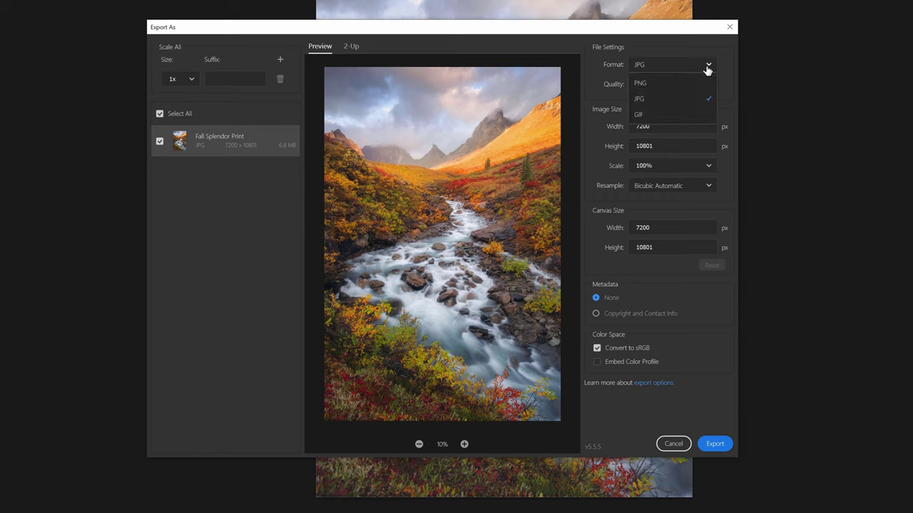
{"action": "left_click", "coordinate": [650, 102]}
{"action": "left_click", "coordinate": [708, 85]}
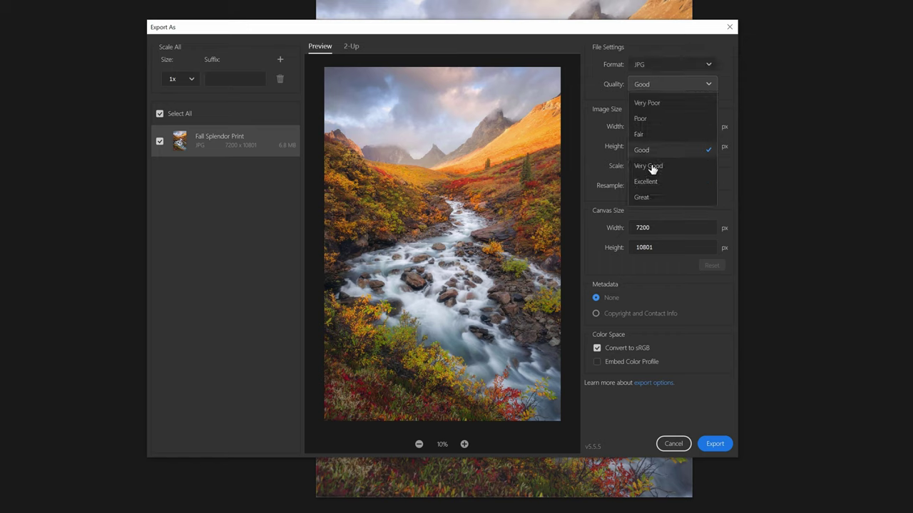
{"action": "left_click", "coordinate": [642, 198]}
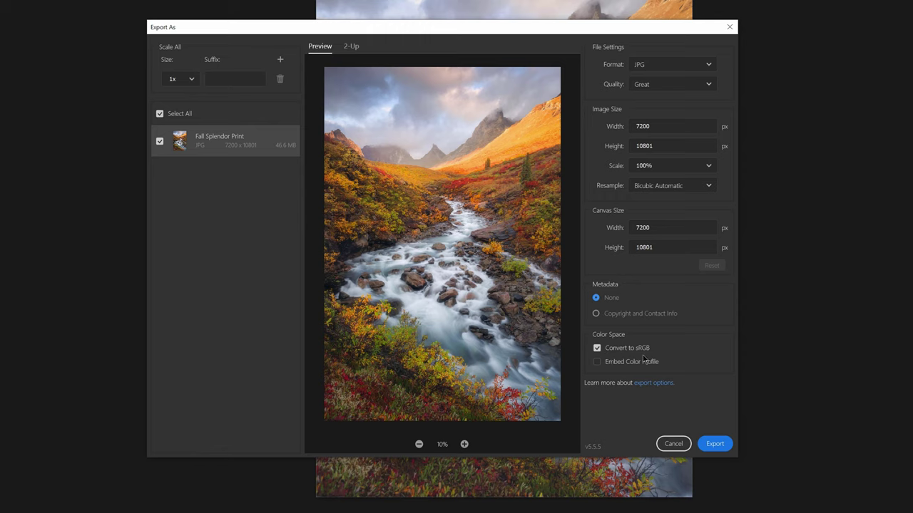
Step: Embed the color profile and export the JPG to the Desktop as "Fall Splendor Print"
{"action": "left_click", "coordinate": [598, 363]}
{"action": "left_click", "coordinate": [715, 444]}
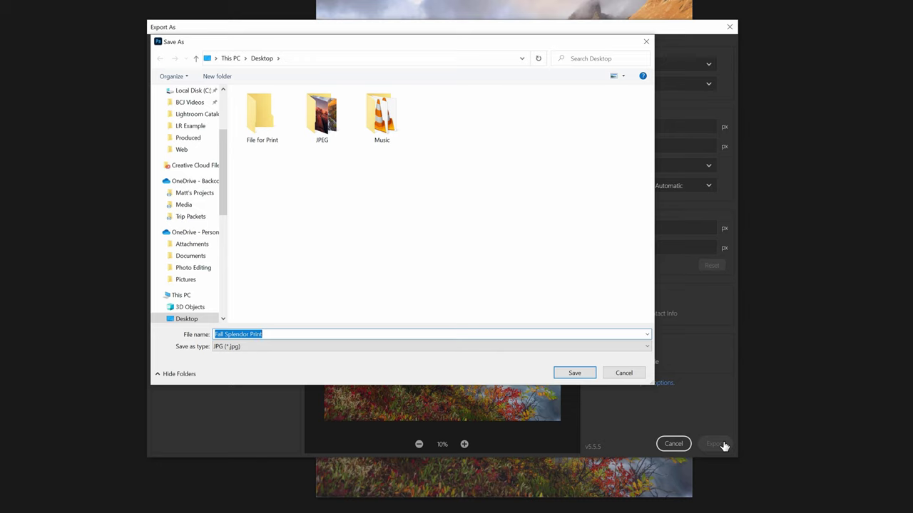
{"action": "key", "text": "End"}
{"action": "left_click", "coordinate": [570, 372]}
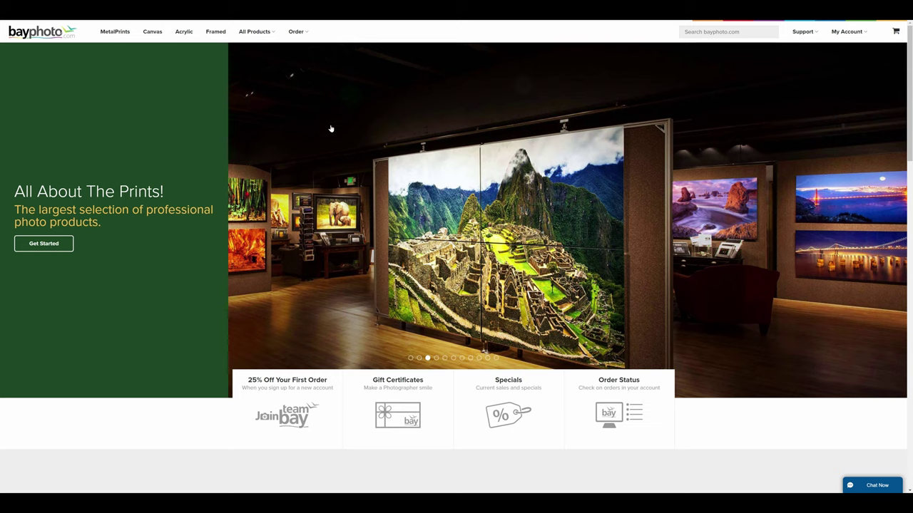
Step: On the Bay Photo website, start an online order for Acrylic Prints from the wall displays
{"action": "mouse_move", "coordinate": [306, 37]}
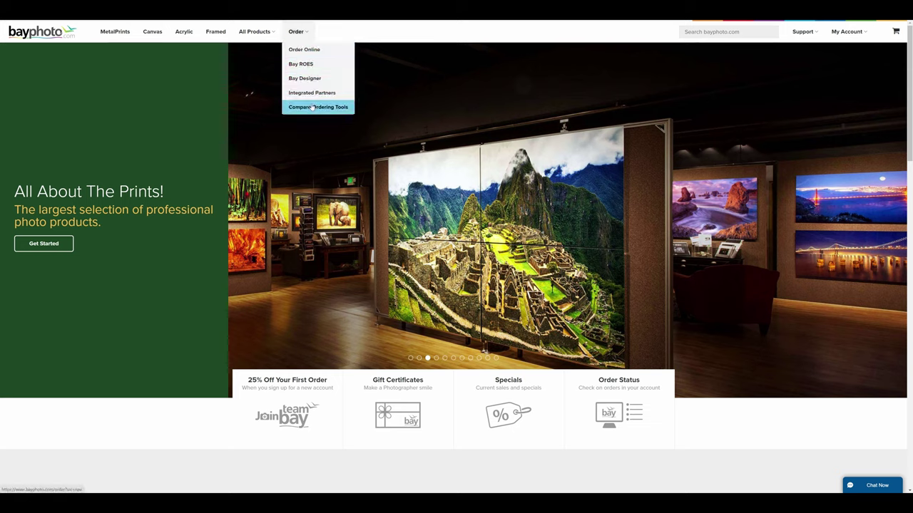
{"action": "left_click", "coordinate": [312, 51]}
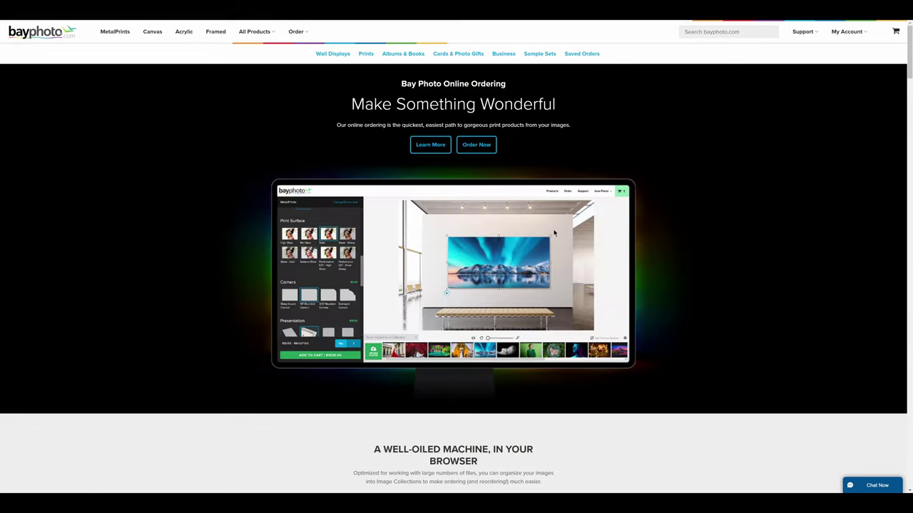
{"action": "left_click", "coordinate": [484, 152]}
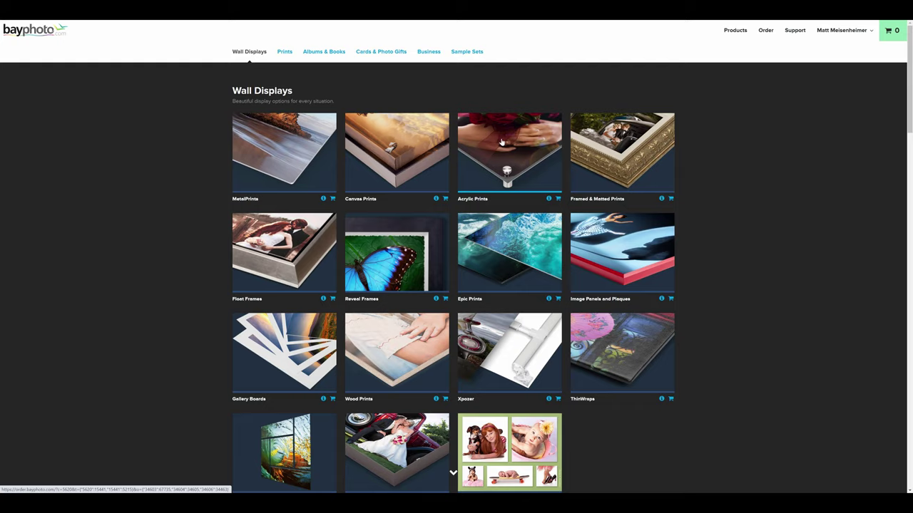
{"action": "left_click", "coordinate": [501, 143]}
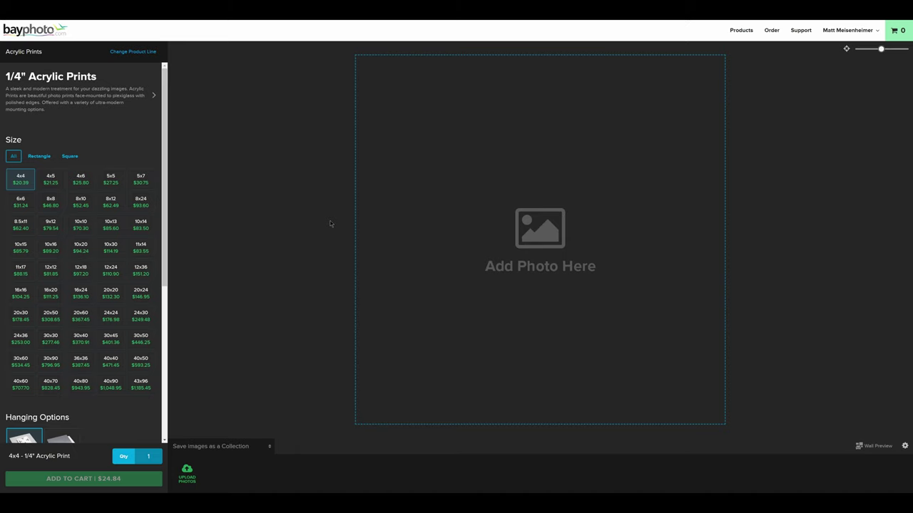
Step: Upload the Fall Splendor Print JPG from the Desktop and place it in the acrylic print
{"action": "left_click", "coordinate": [189, 474]}
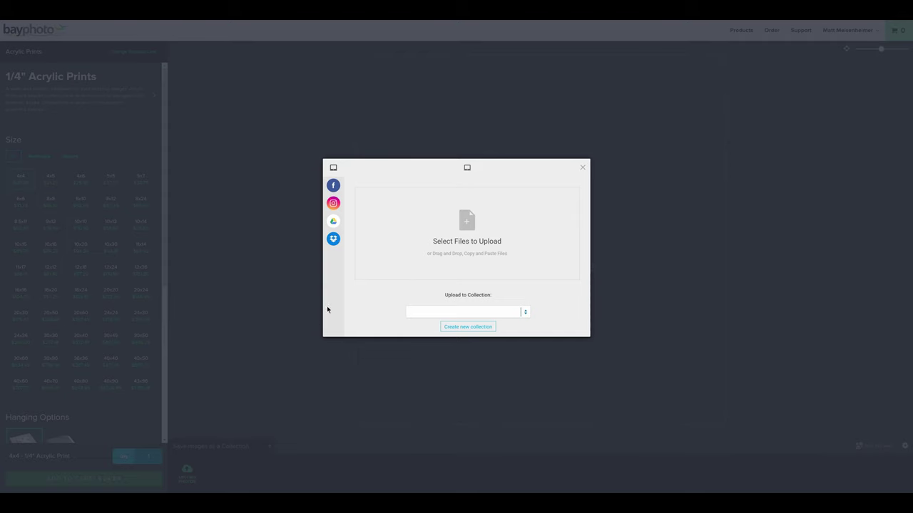
{"action": "left_click", "coordinate": [472, 244]}
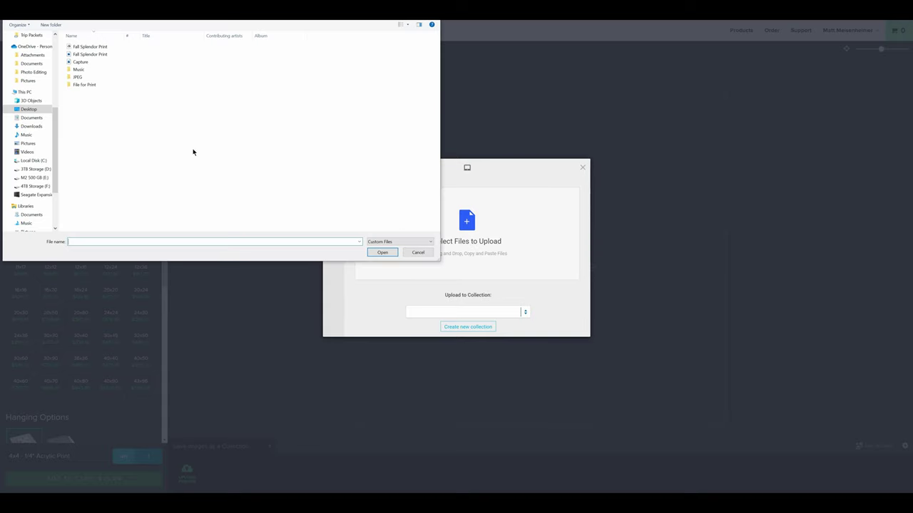
{"action": "left_click", "coordinate": [99, 56]}
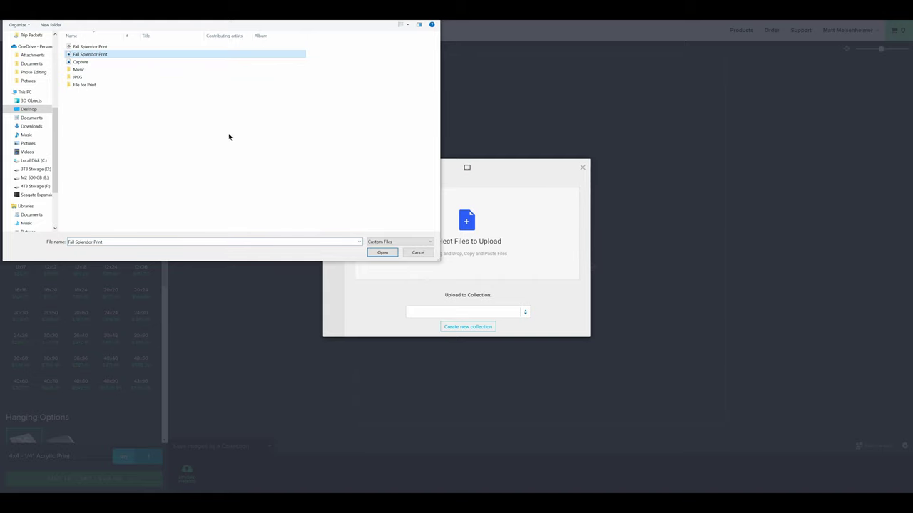
{"action": "left_click", "coordinate": [382, 252]}
{"action": "left_click", "coordinate": [577, 286]}
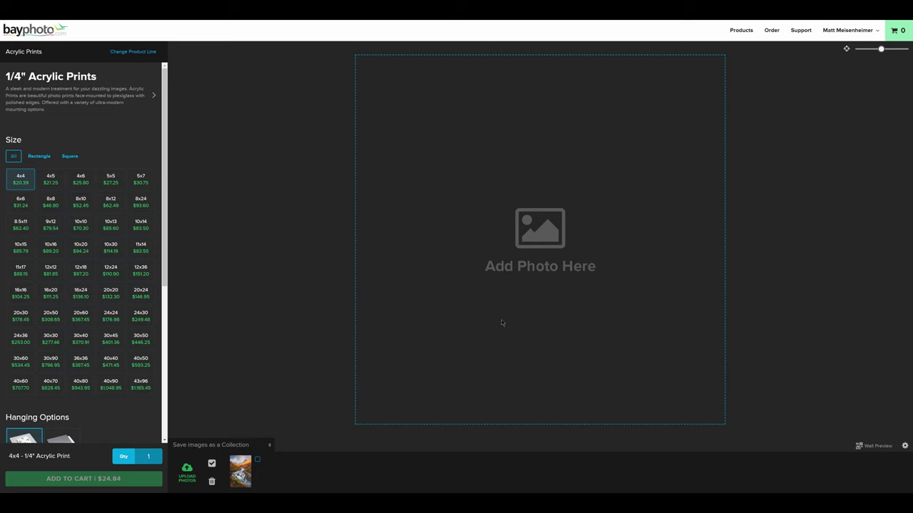
{"action": "left_click", "coordinate": [258, 462]}
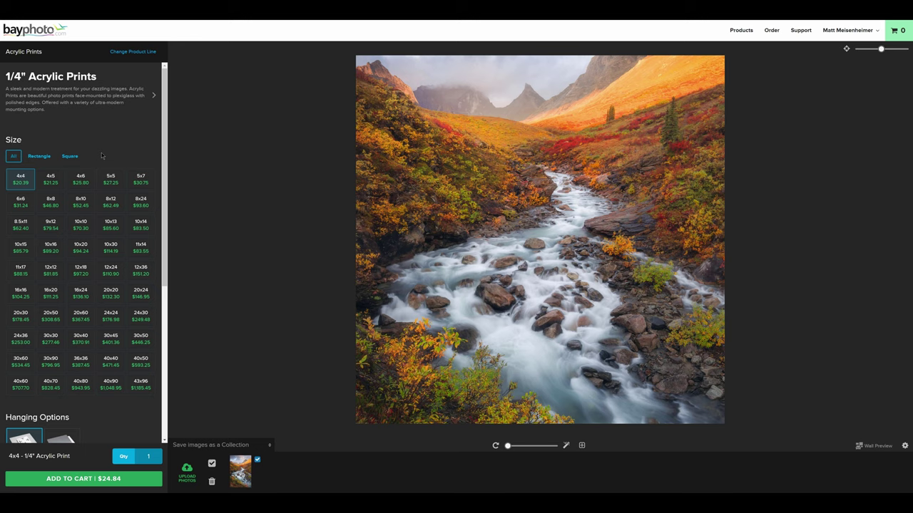
Step: Configure the acrylic print as 4x6 with No Hangers and White Paper Backing
{"action": "left_click", "coordinate": [81, 179]}
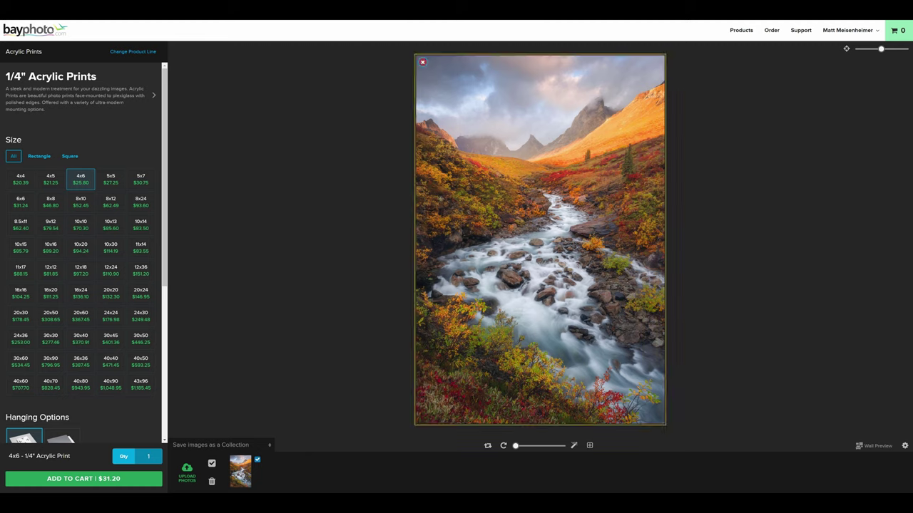
{"action": "scroll", "coordinate": [104, 227], "scroll_direction": "down", "scroll_amount": 1}
{"action": "scroll", "coordinate": [104, 226], "scroll_direction": "down", "scroll_amount": 4}
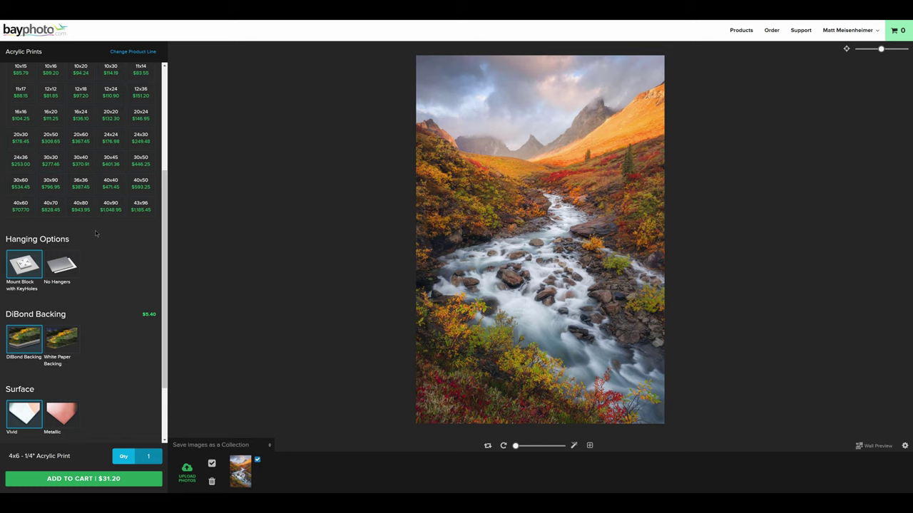
{"action": "left_click", "coordinate": [61, 265]}
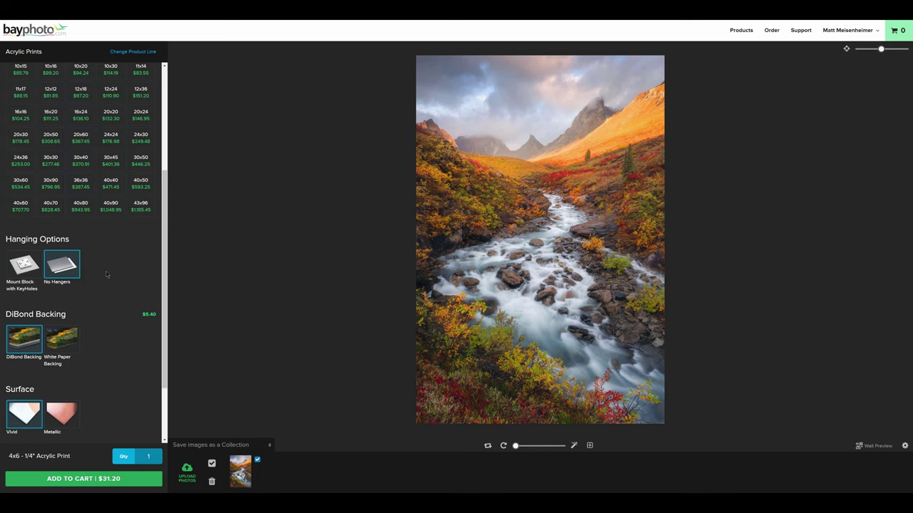
{"action": "scroll", "coordinate": [106, 274], "scroll_direction": "down", "scroll_amount": 1}
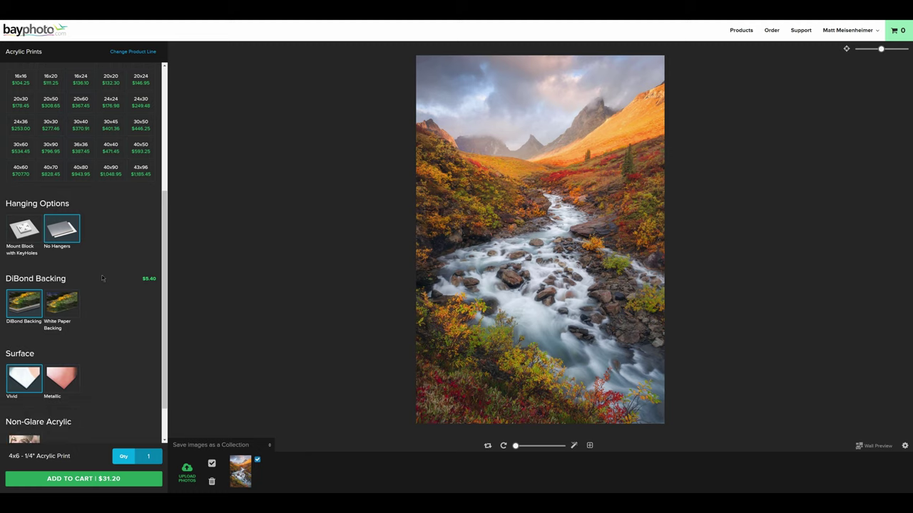
{"action": "left_click", "coordinate": [65, 312]}
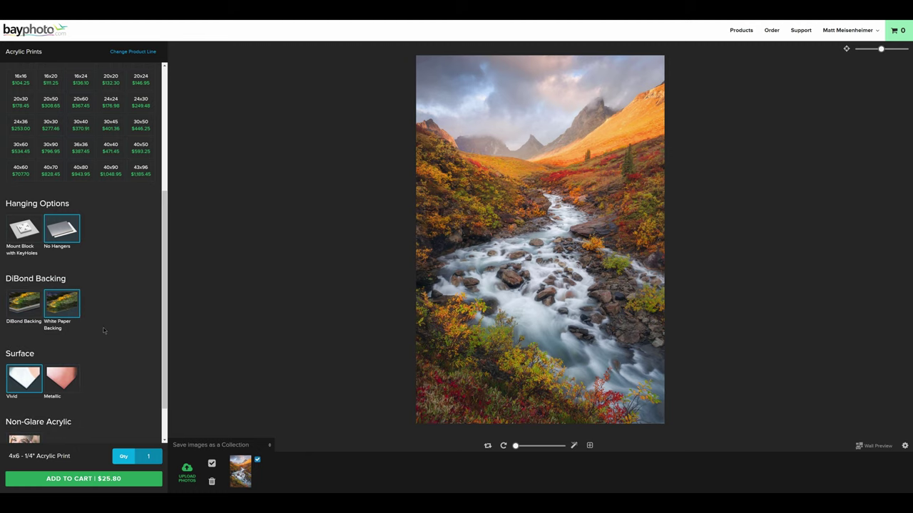
{"action": "scroll", "coordinate": [112, 326], "scroll_direction": "down", "scroll_amount": 1}
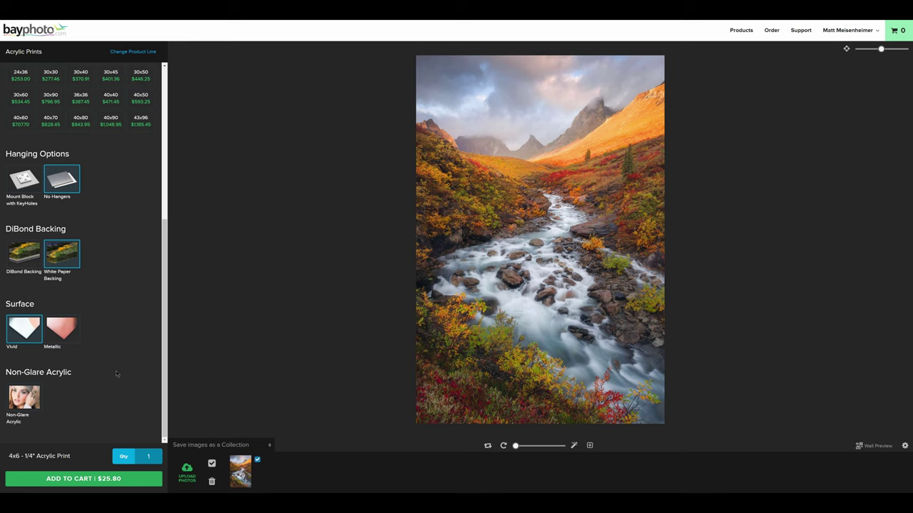
Step: Review the chosen print options, add the 4x6 acrylic print to the cart, and open the cart
{"action": "scroll", "coordinate": [124, 363], "scroll_direction": "up", "scroll_amount": 5}
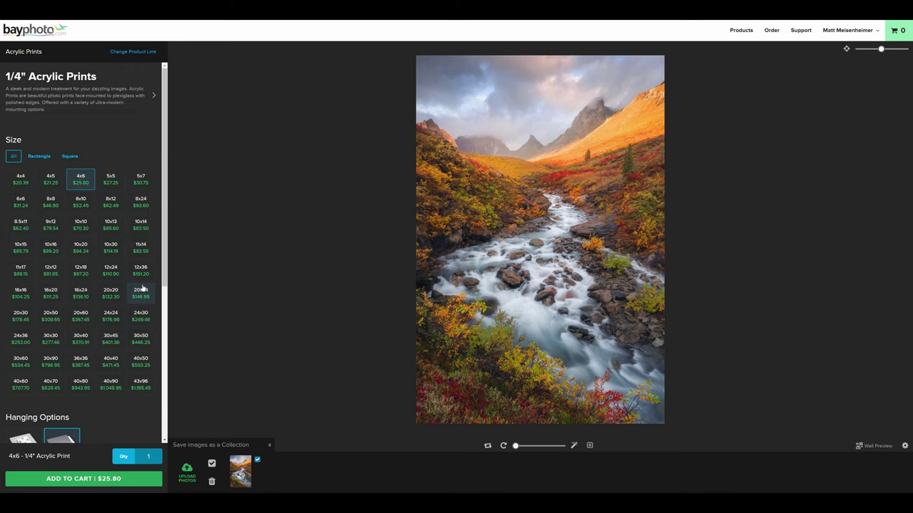
{"action": "scroll", "coordinate": [114, 299], "scroll_direction": "down", "scroll_amount": 3}
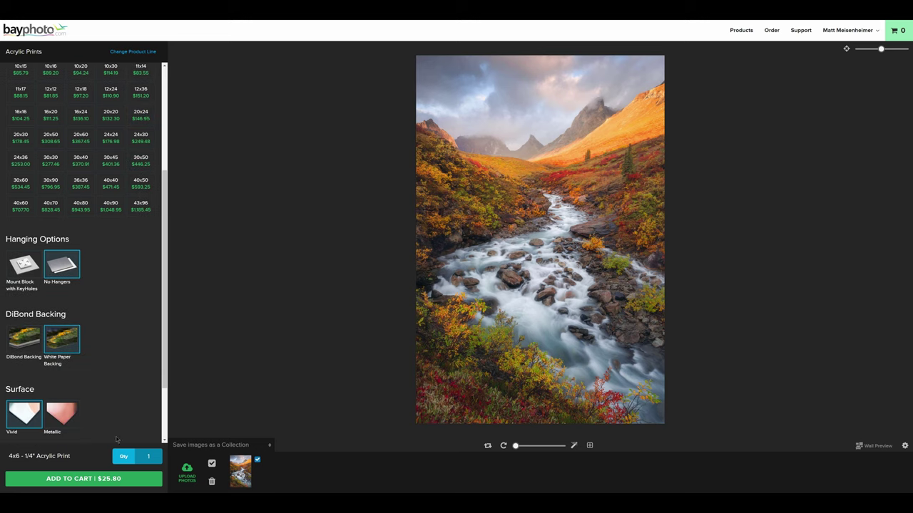
{"action": "left_click", "coordinate": [112, 482]}
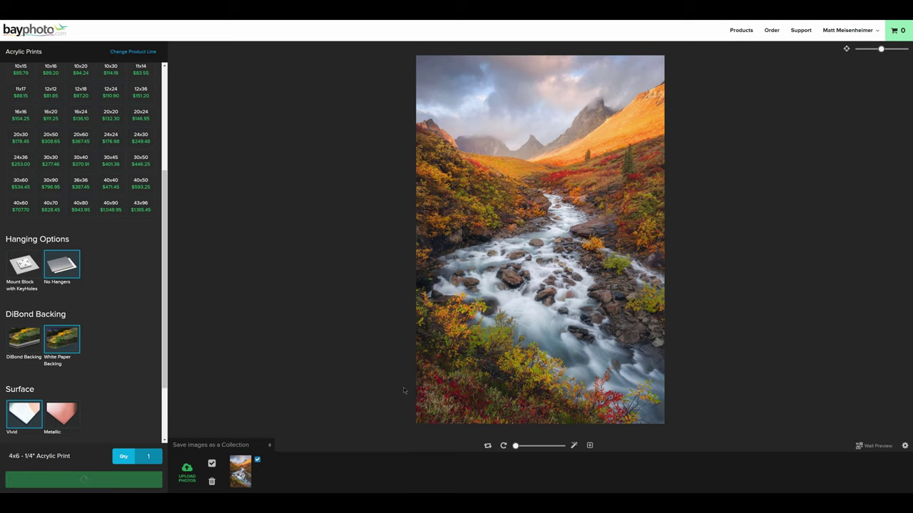
{"action": "left_click", "coordinate": [890, 32]}
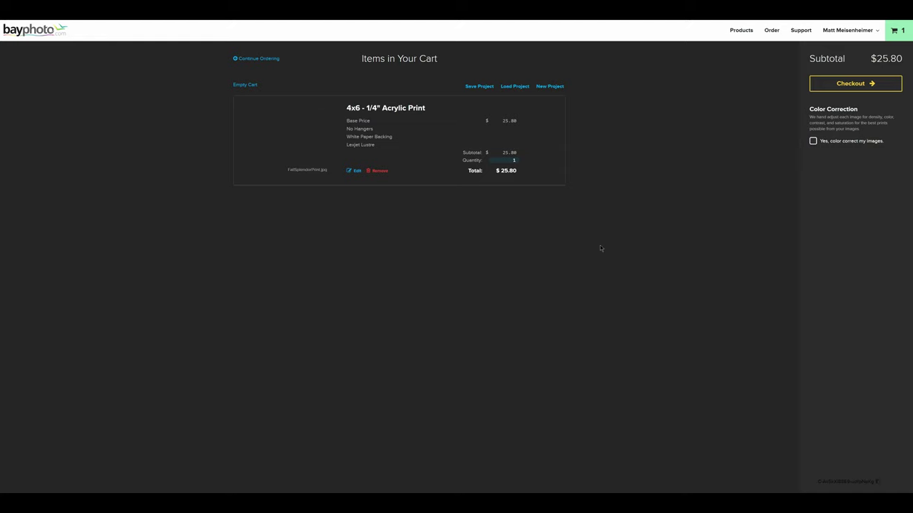
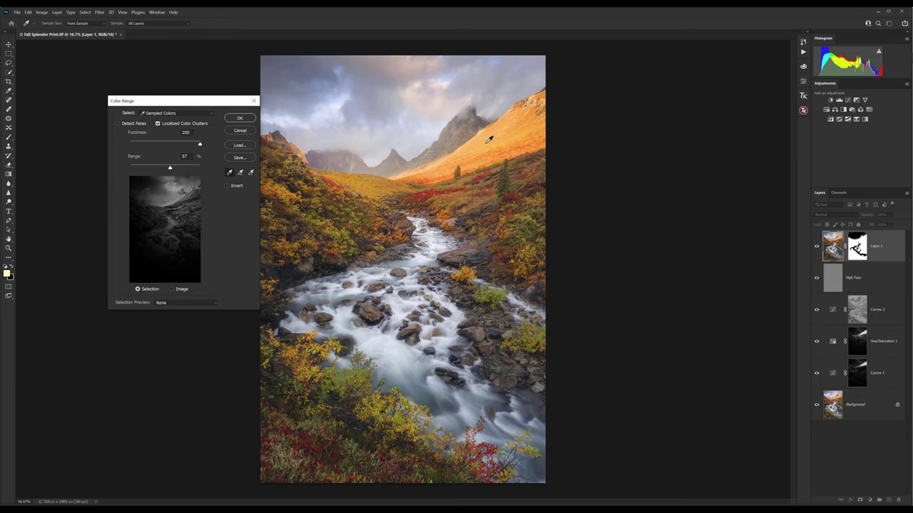
Step: In Photoshop, select the sunlit orange slope by Color Range and darken it slightly with a masked Curves adjustment
{"action": "left_click", "coordinate": [491, 135]}
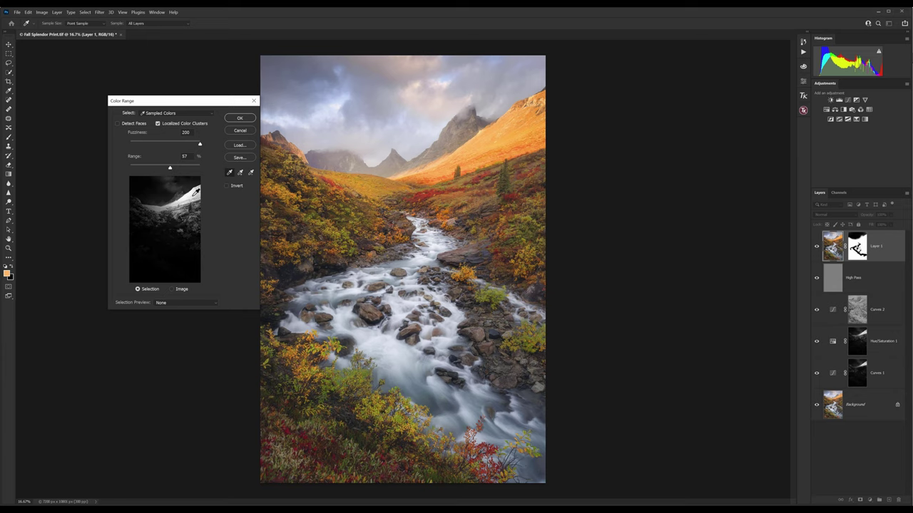
{"action": "left_click", "coordinate": [239, 118]}
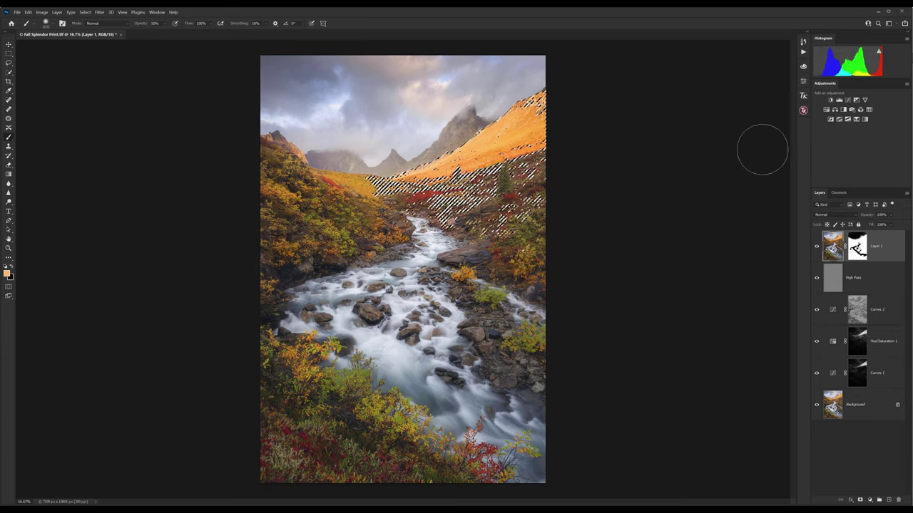
{"action": "left_click", "coordinate": [847, 100]}
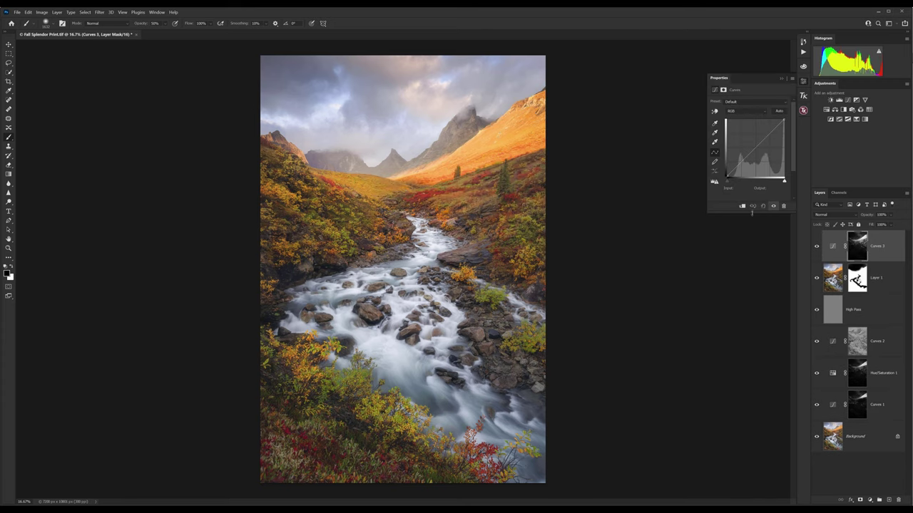
{"action": "left_click_drag", "start_coordinate": [760, 150], "coordinate": [758, 148]}
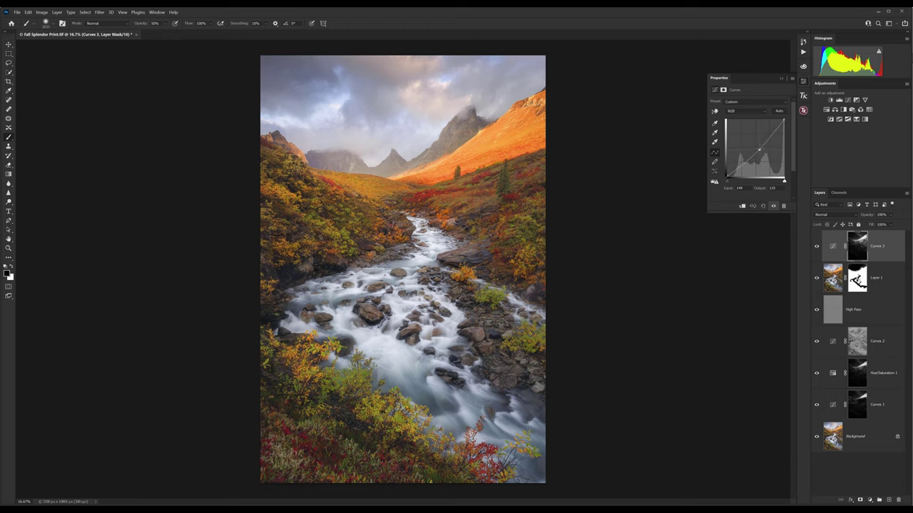
Step: Compare the Curves 3 adjustment on and off and set its layer blend mode to Luminosity
{"action": "left_click", "coordinate": [817, 247]}
{"action": "left_click", "coordinate": [817, 247]}
{"action": "left_click", "coordinate": [831, 215]}
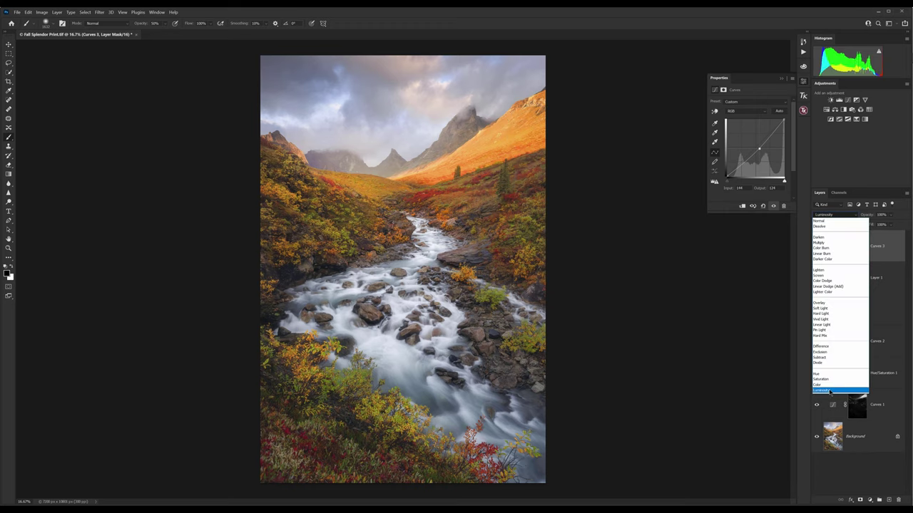
{"action": "left_click", "coordinate": [842, 390]}
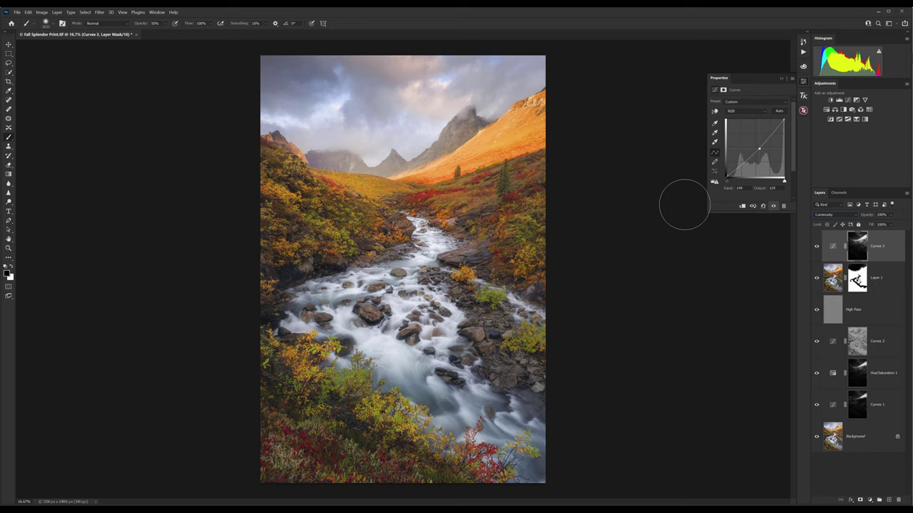
Step: Lower the midpoint of the Curves 3 curve slightly to darken the sunlit slope, and compare before and after
{"action": "left_click_drag", "start_coordinate": [759, 148], "coordinate": [760, 150]}
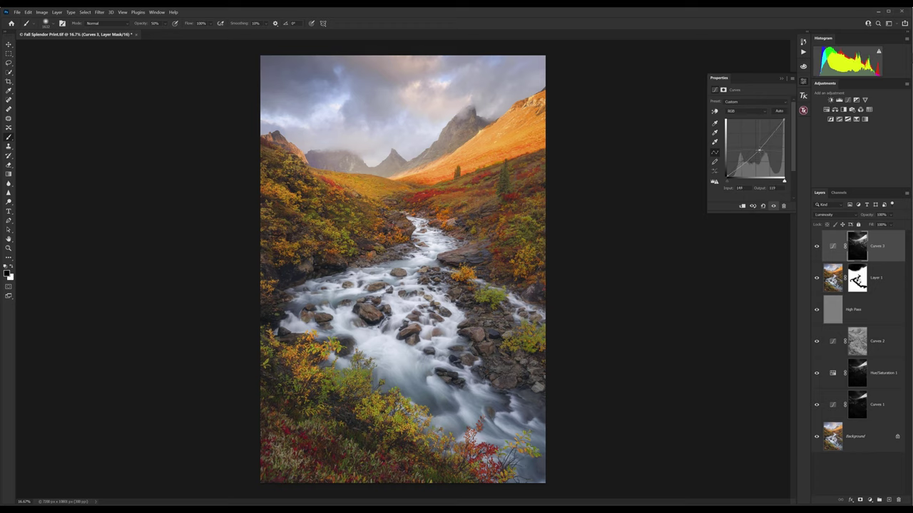
{"action": "left_click", "coordinate": [816, 246]}
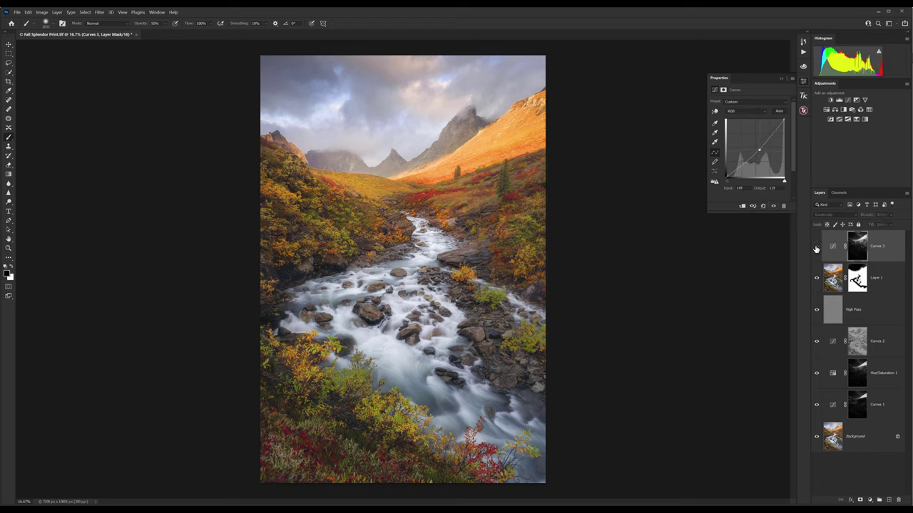
{"action": "left_click", "coordinate": [816, 246]}
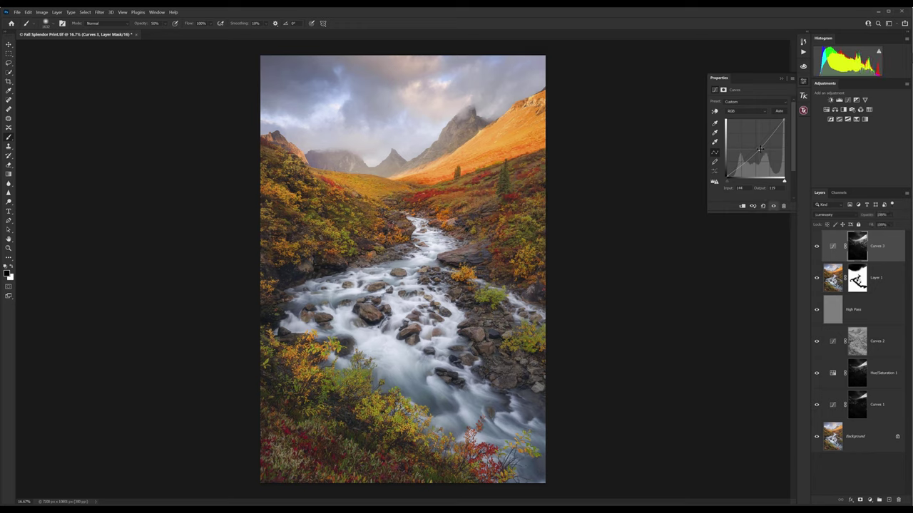
{"action": "left_click", "coordinate": [817, 246]}
{"action": "left_click", "coordinate": [816, 246]}
Step: Paint the sky out of the Curves 3 mask with a black brush at 100% opacity, comparing the adjustment on and off
{"action": "left_click_drag", "start_coordinate": [139, 27], "coordinate": [165, 28]}
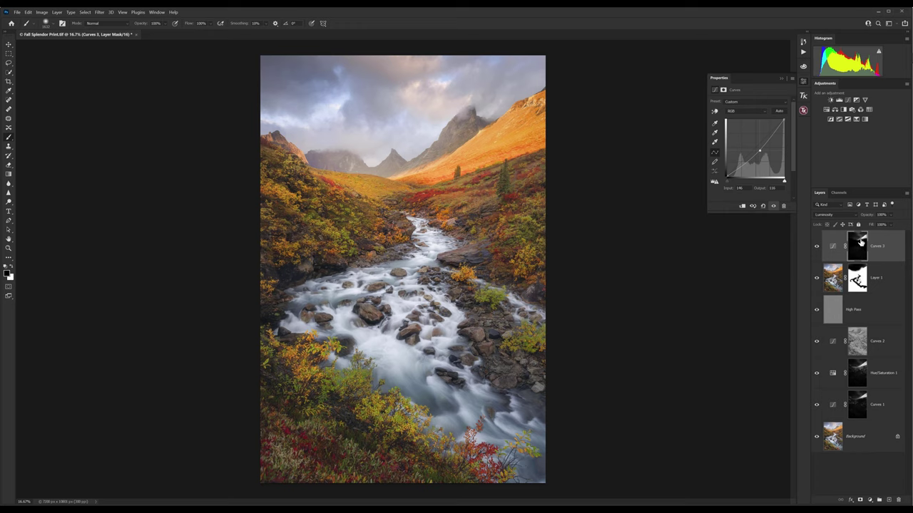
{"action": "left_click", "coordinate": [817, 248]}
{"action": "left_click", "coordinate": [816, 247]}
{"action": "left_click", "coordinate": [816, 247]}
{"action": "left_click", "coordinate": [816, 248]}
{"action": "left_click", "coordinate": [817, 248]}
{"action": "left_click", "coordinate": [816, 247]}
{"action": "left_click_drag", "start_coordinate": [492, 128], "coordinate": [464, 128]}
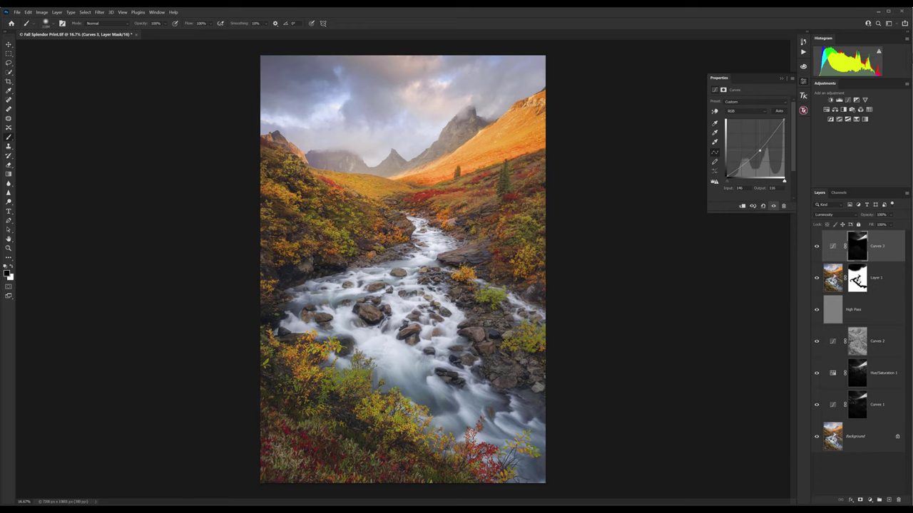
{"action": "left_click", "coordinate": [817, 246]}
{"action": "left_click", "coordinate": [817, 246]}
{"action": "left_click", "coordinate": [816, 246]}
{"action": "left_click", "coordinate": [816, 246]}
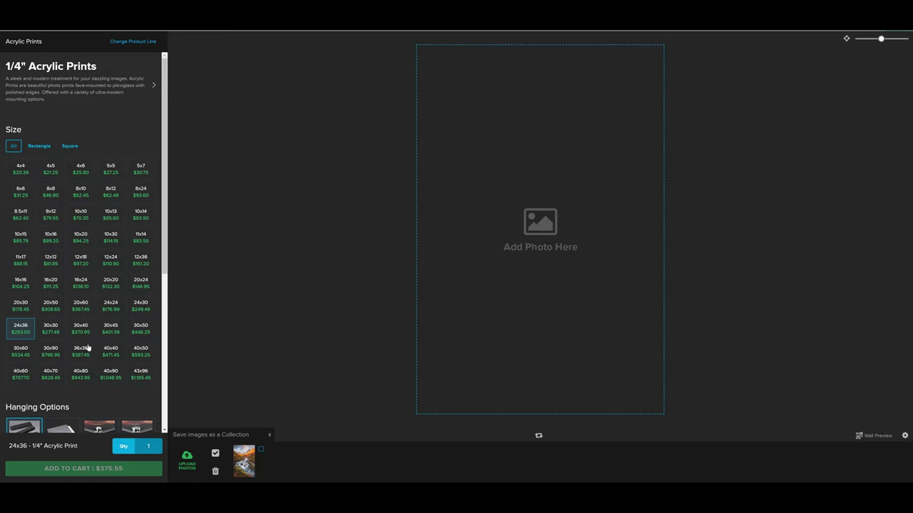
Step: On the Bay Photo order page, place the photo in the 24x36 acrylic print and review the hanging, DiBond Backing, surface and non-glare options
{"action": "left_click", "coordinate": [260, 450]}
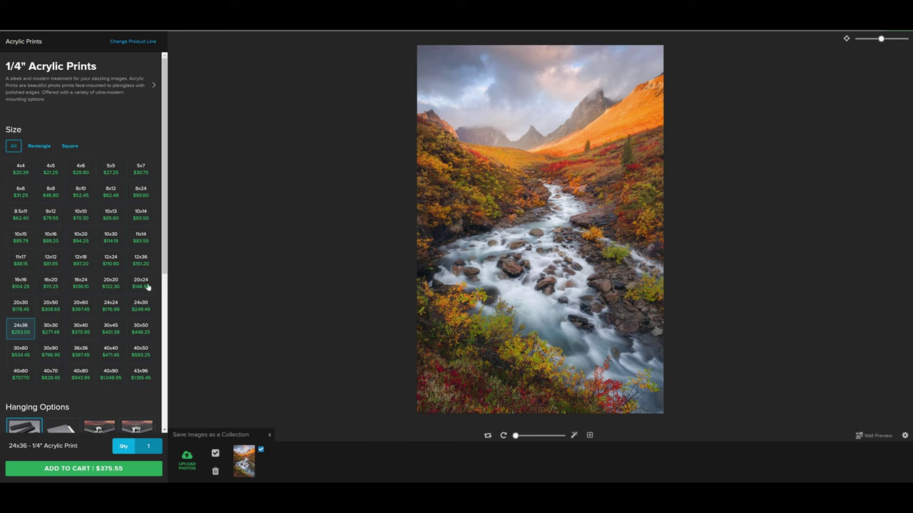
{"action": "scroll", "coordinate": [147, 288], "scroll_direction": "down", "scroll_amount": 3}
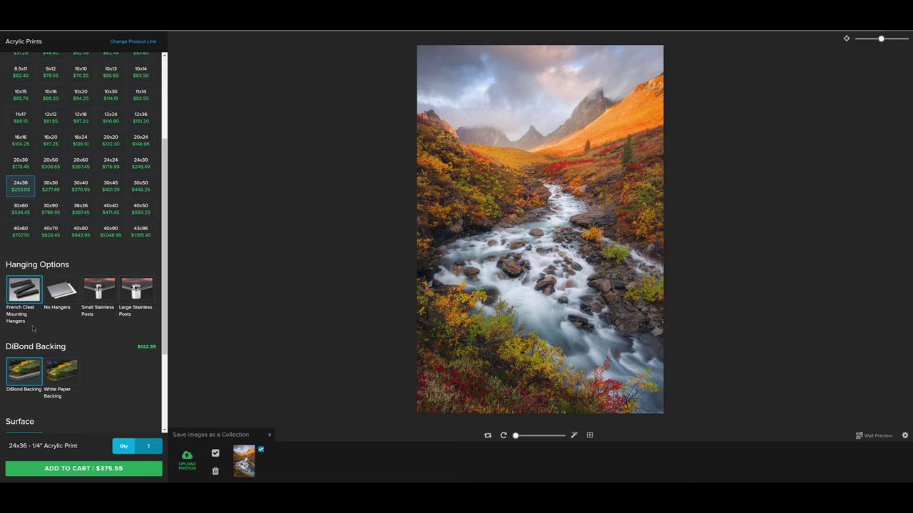
{"action": "scroll", "coordinate": [19, 299], "scroll_direction": "down", "scroll_amount": 1}
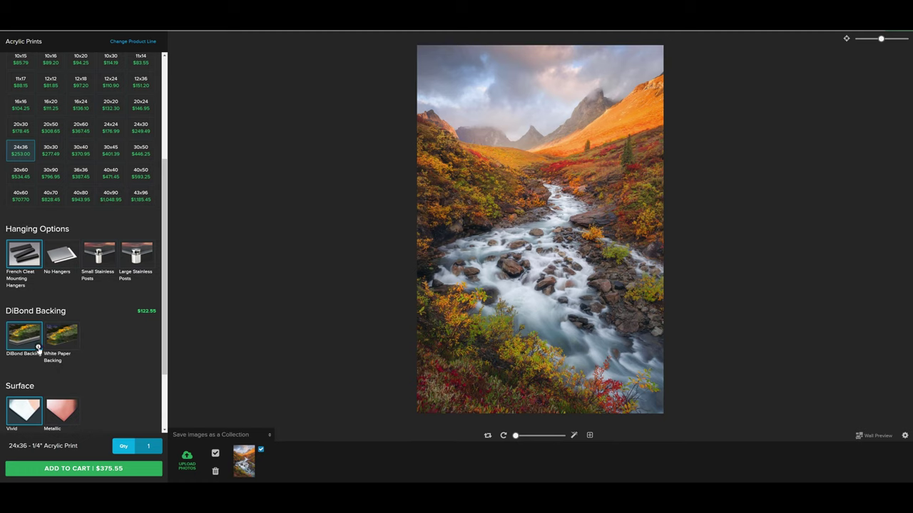
{"action": "left_click", "coordinate": [38, 347]}
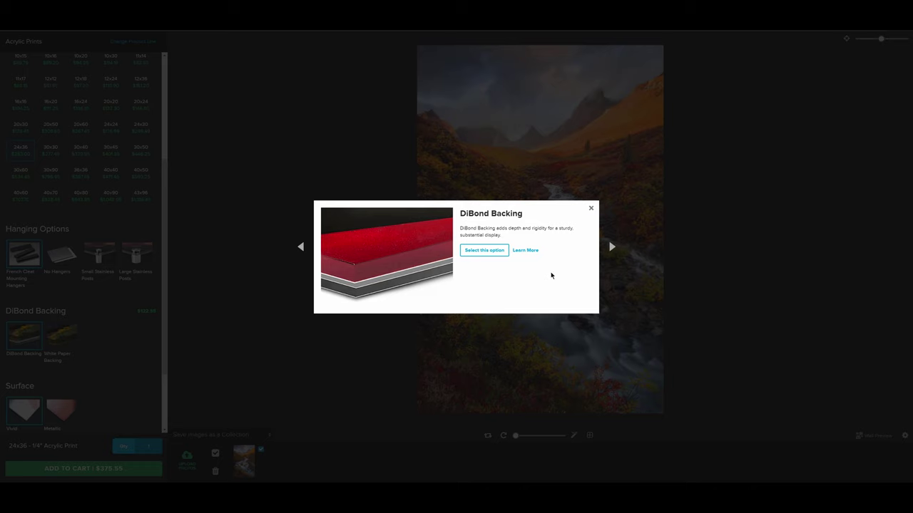
{"action": "left_click", "coordinate": [591, 210]}
{"action": "scroll", "coordinate": [147, 324], "scroll_direction": "down", "scroll_amount": 3}
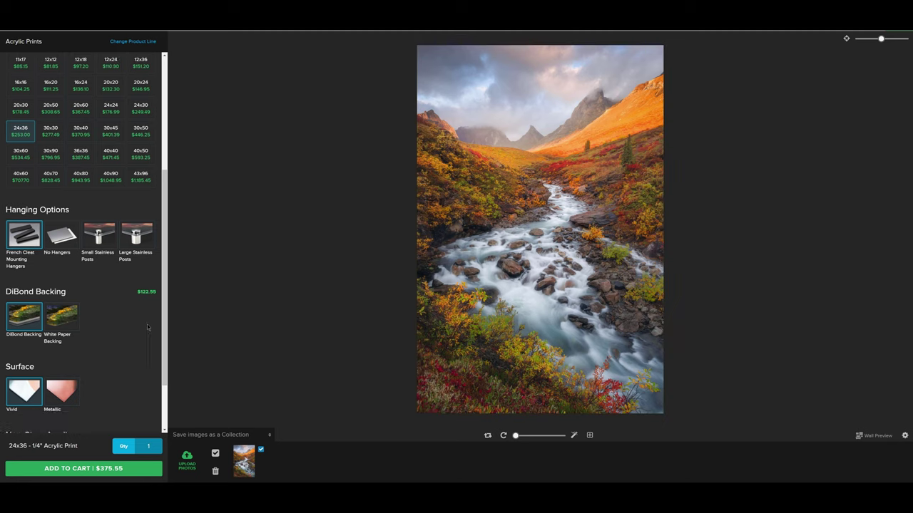
{"action": "scroll", "coordinate": [37, 376], "scroll_direction": "down", "scroll_amount": 1}
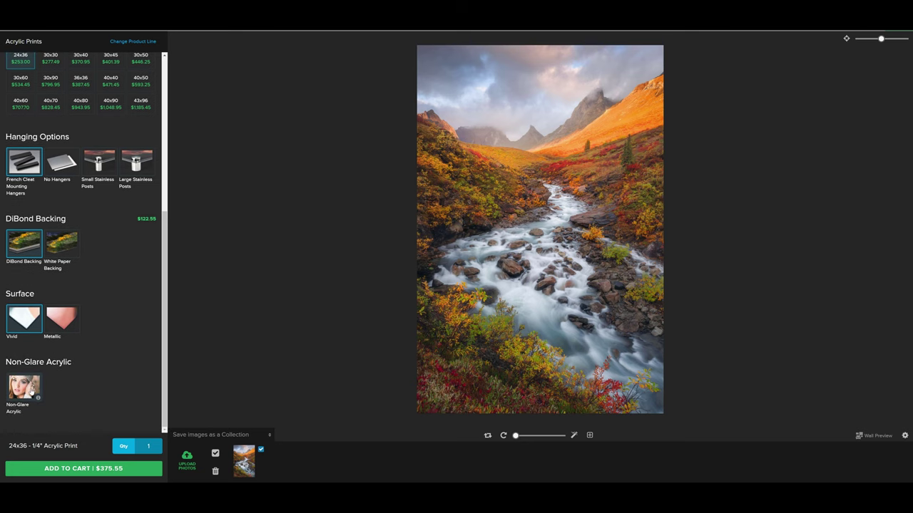